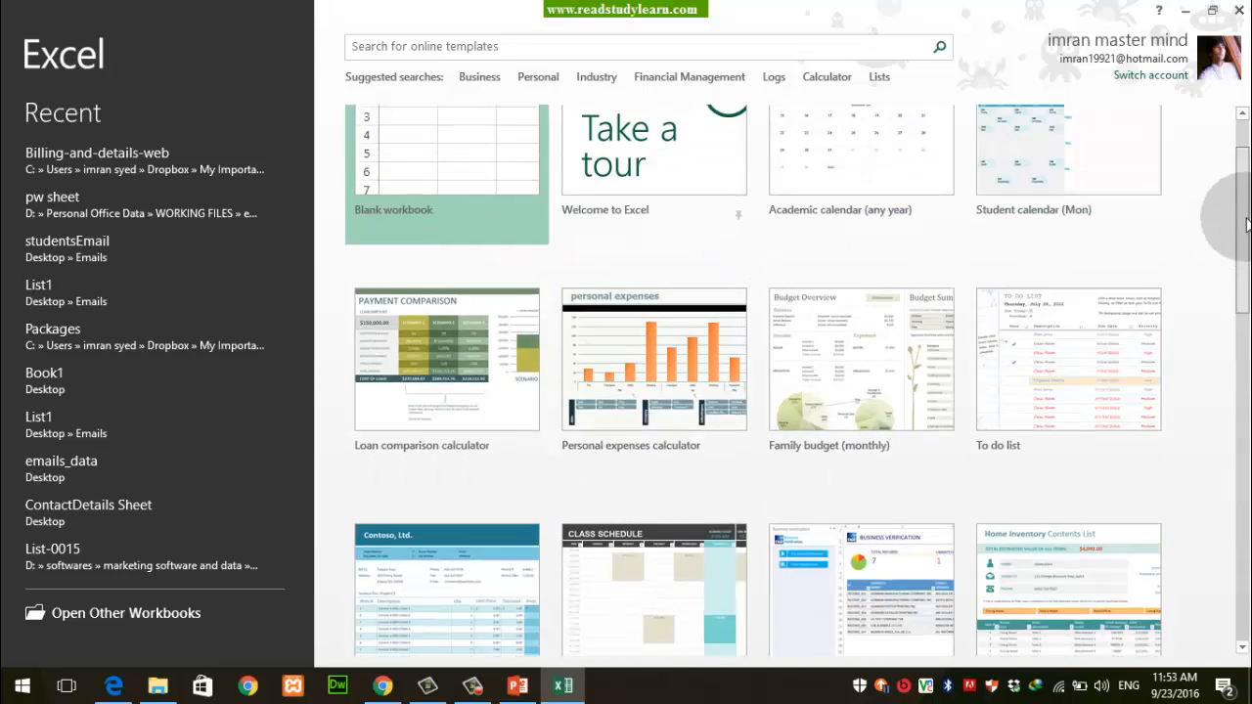
# Step: Search the online templates for "text" and for "marksheet"
pyautogui.click(538, 76)
pyautogui.click(515, 50)
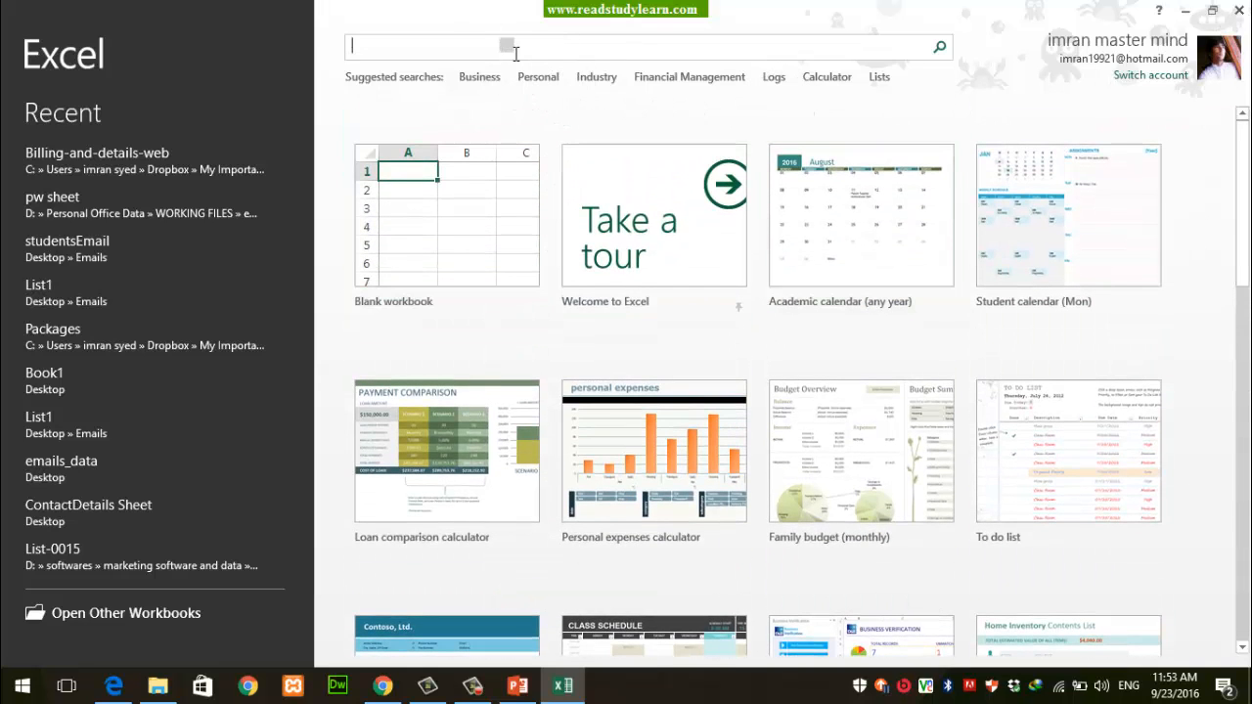
pyautogui.click(516, 53)
pyautogui.write('text')
pyautogui.press('Return')
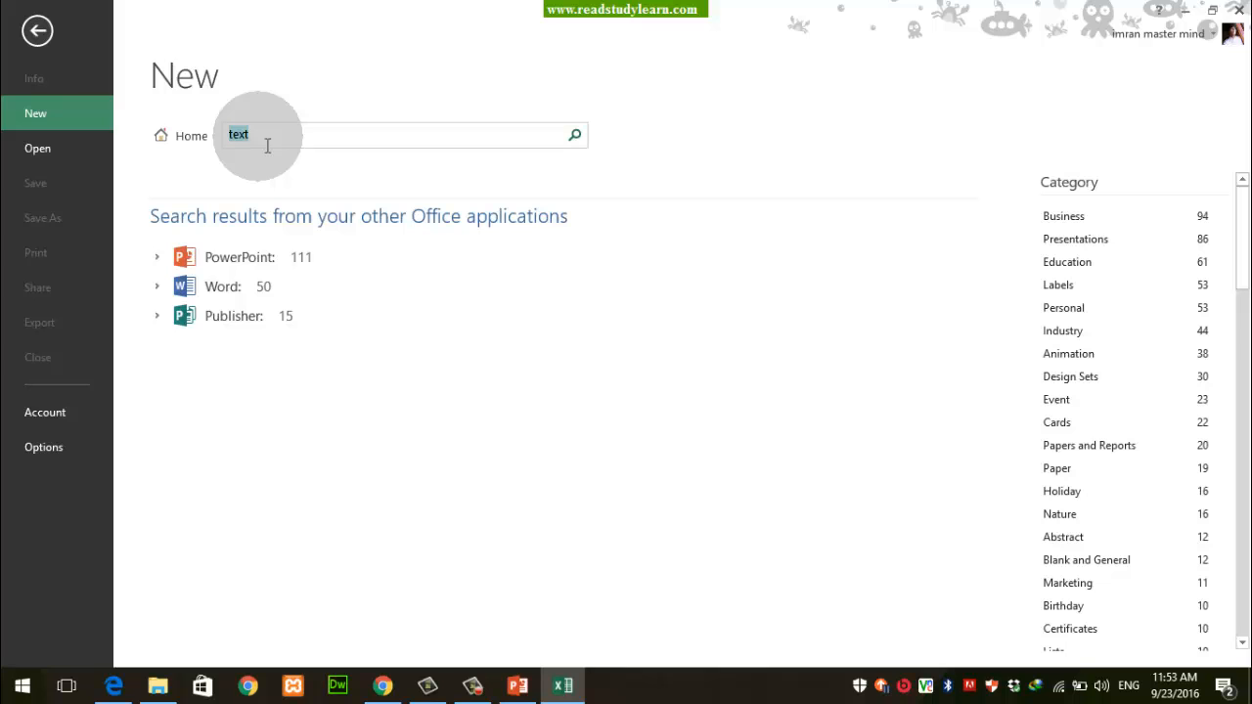
pyautogui.write('marksheet')
pyautogui.press('Return')
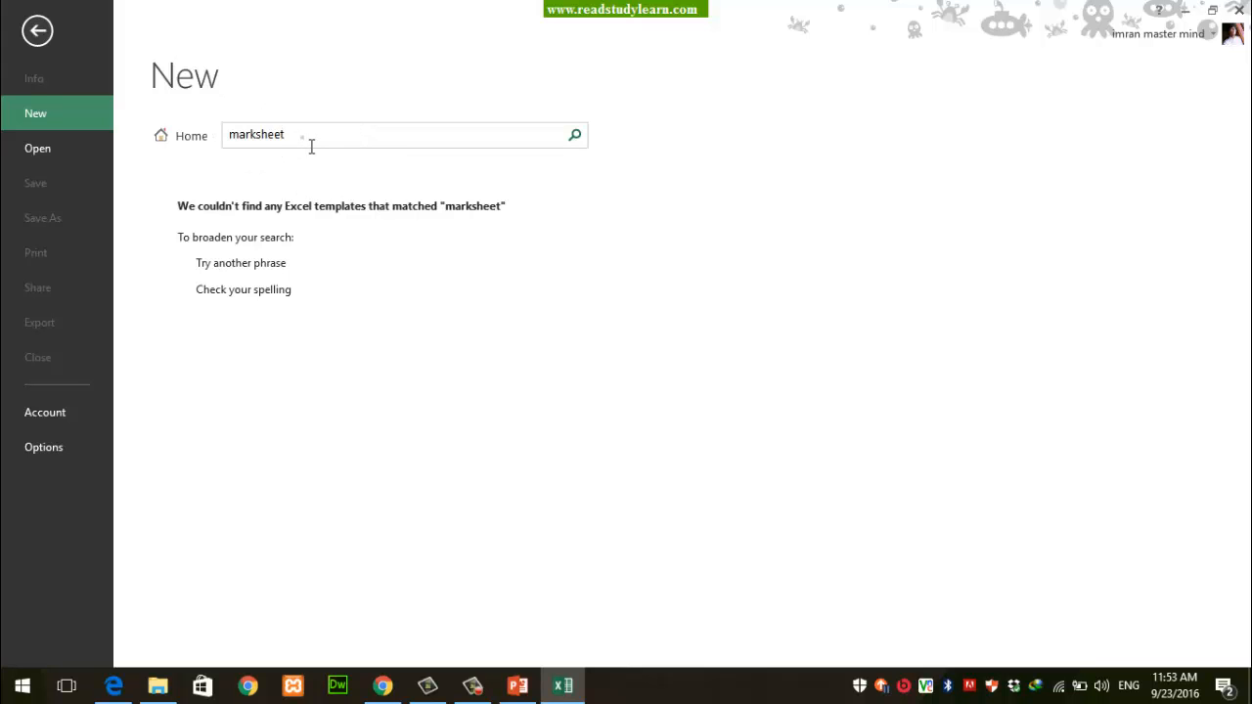
# Step: Search the online templates for "marks" and create a workbook from the "To do list with progress tracker" template
pyautogui.write('marks')
pyautogui.press('Return')
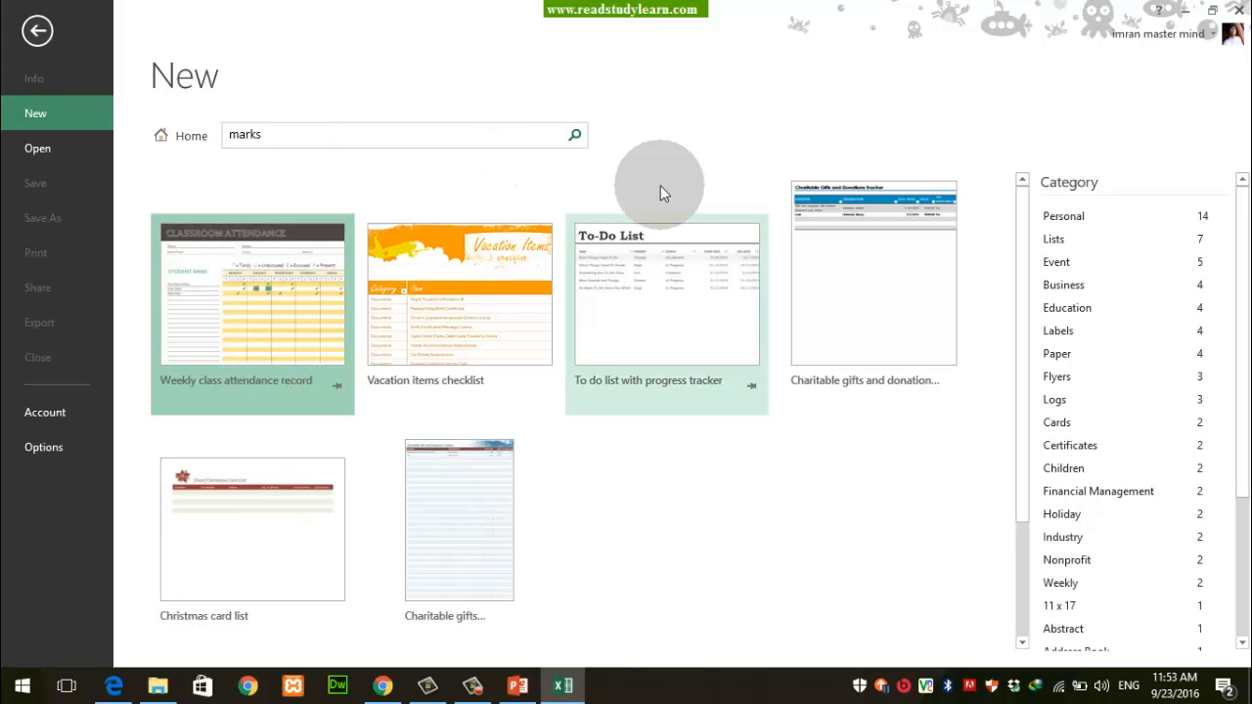
pyautogui.click(661, 199)
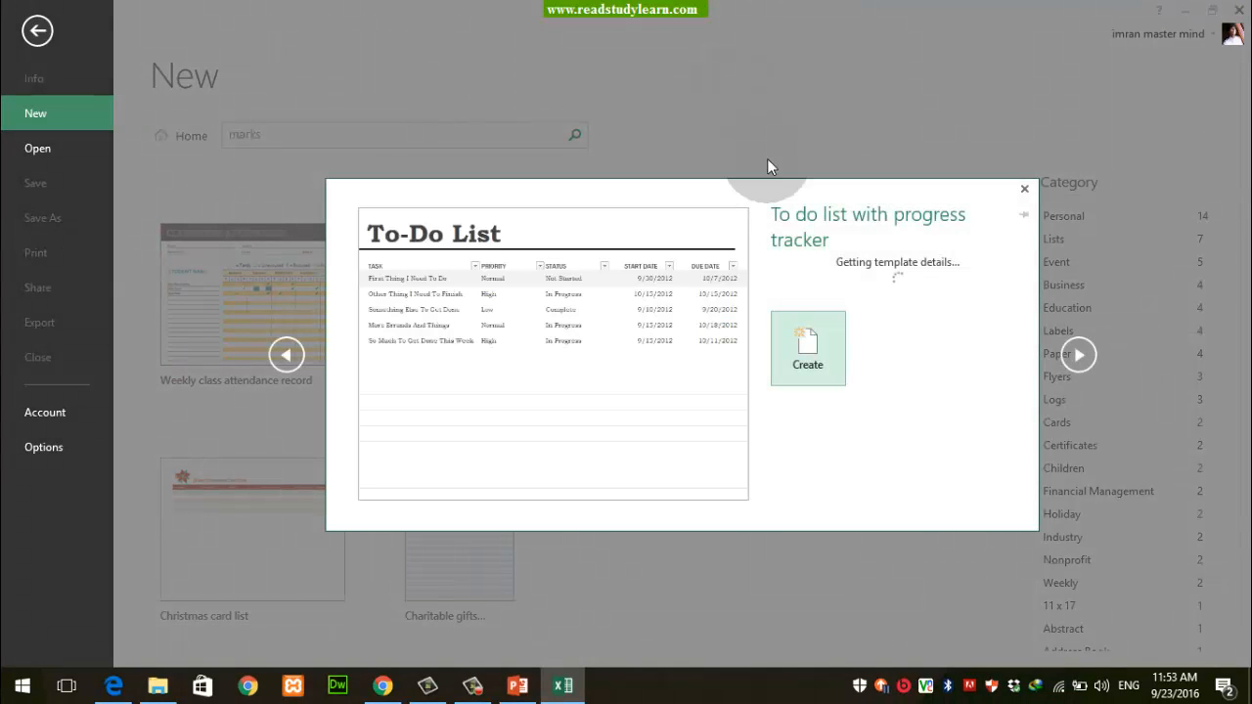
pyautogui.click(808, 433)
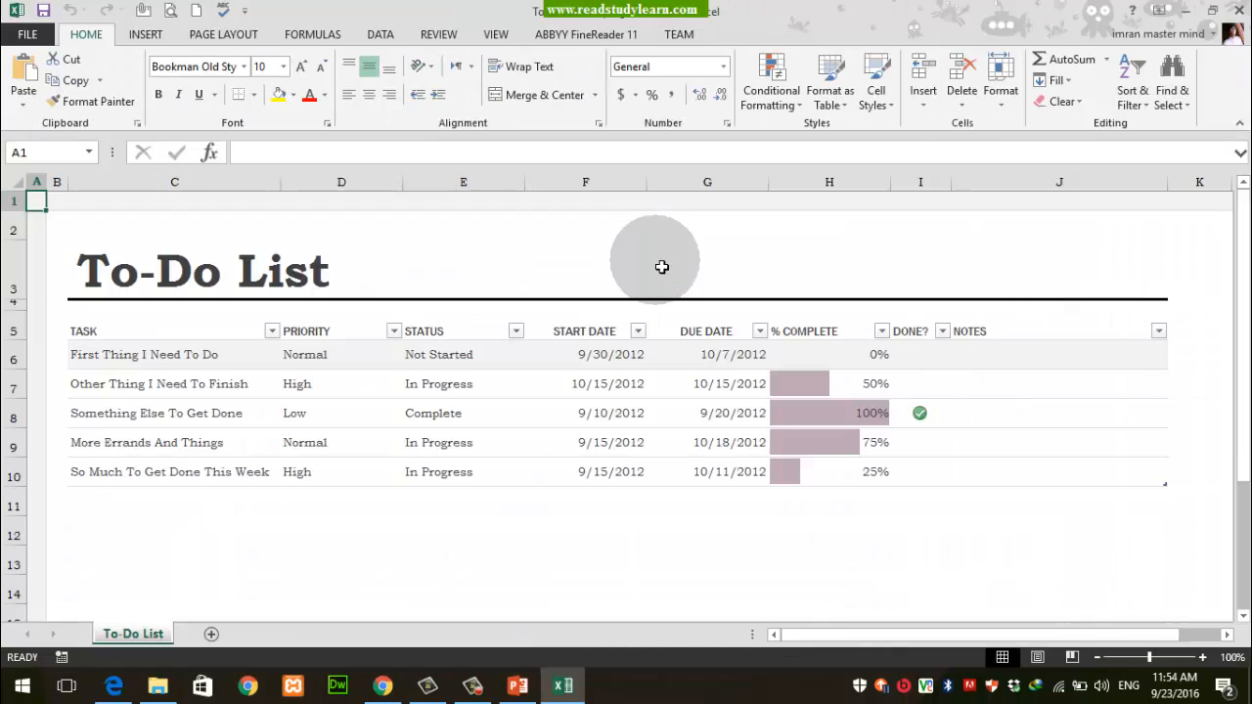
pyautogui.click(298, 448)
pyautogui.click(256, 386)
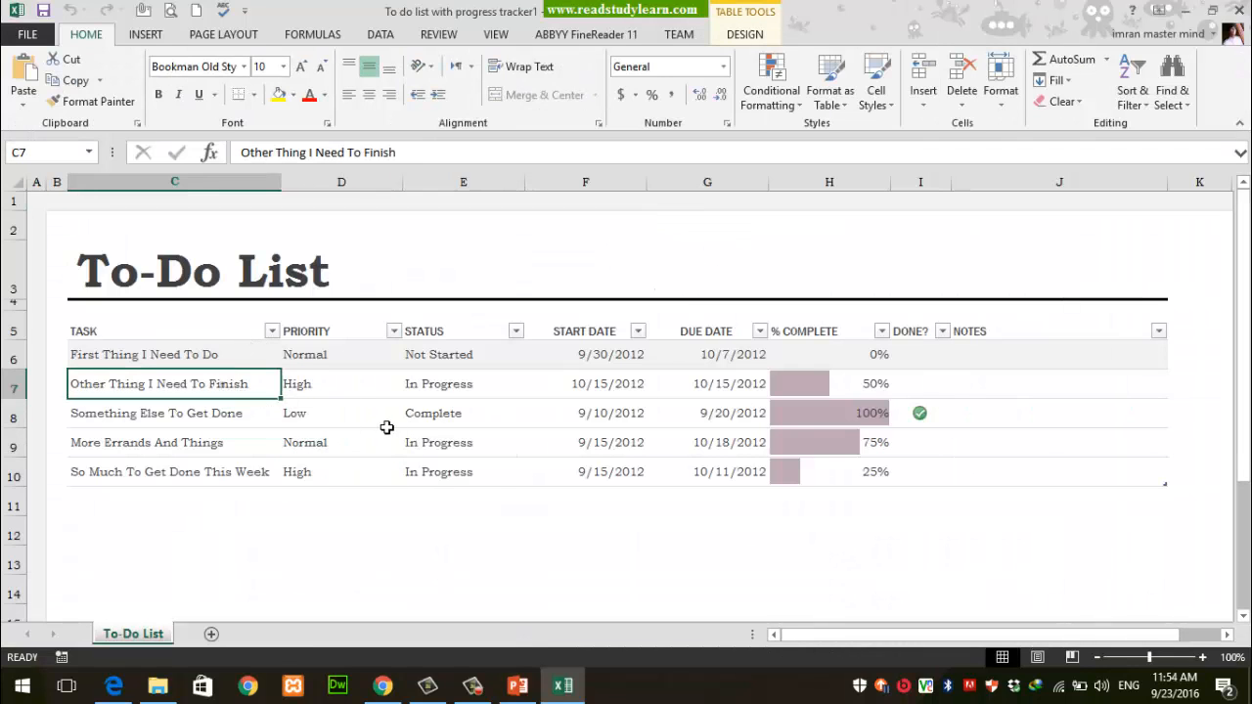
pyautogui.click(428, 415)
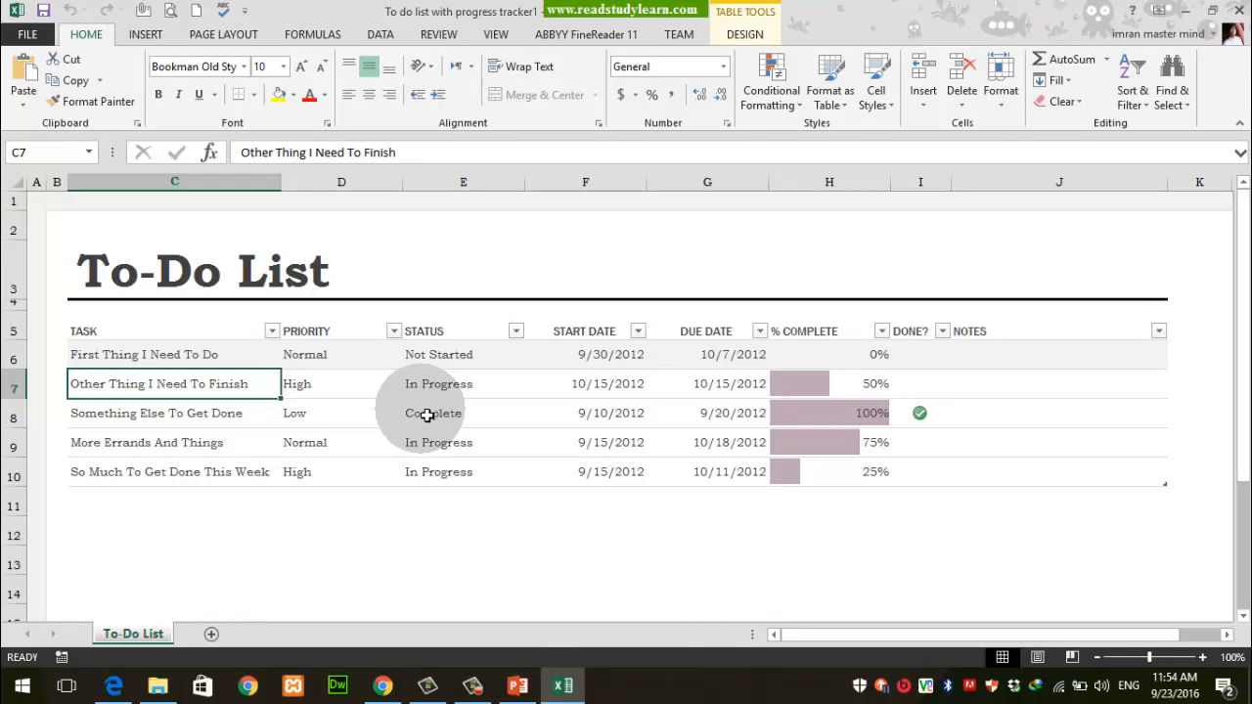
pyautogui.click(167, 237)
pyautogui.click(65, 232)
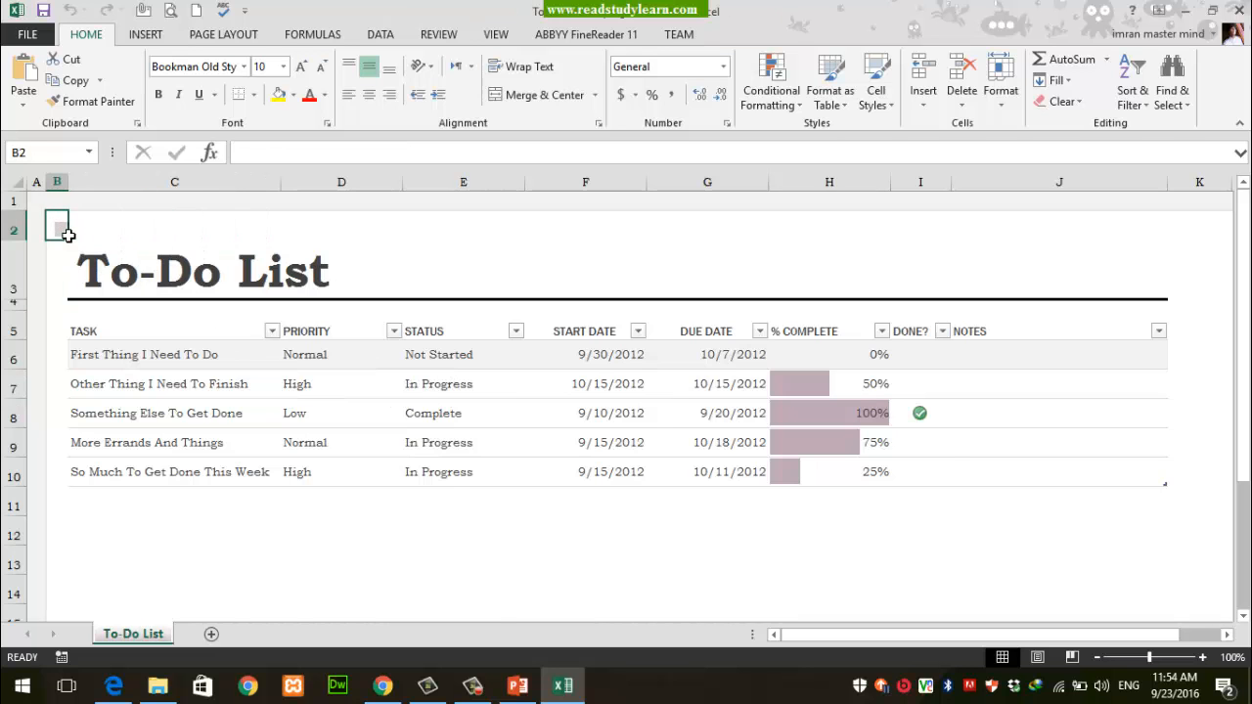
# Step: Switch to the PowerPoint slide show to view the Font Formatting topics, and return to the Excel to-do list
pyautogui.hotkey('alt', 'Tab')
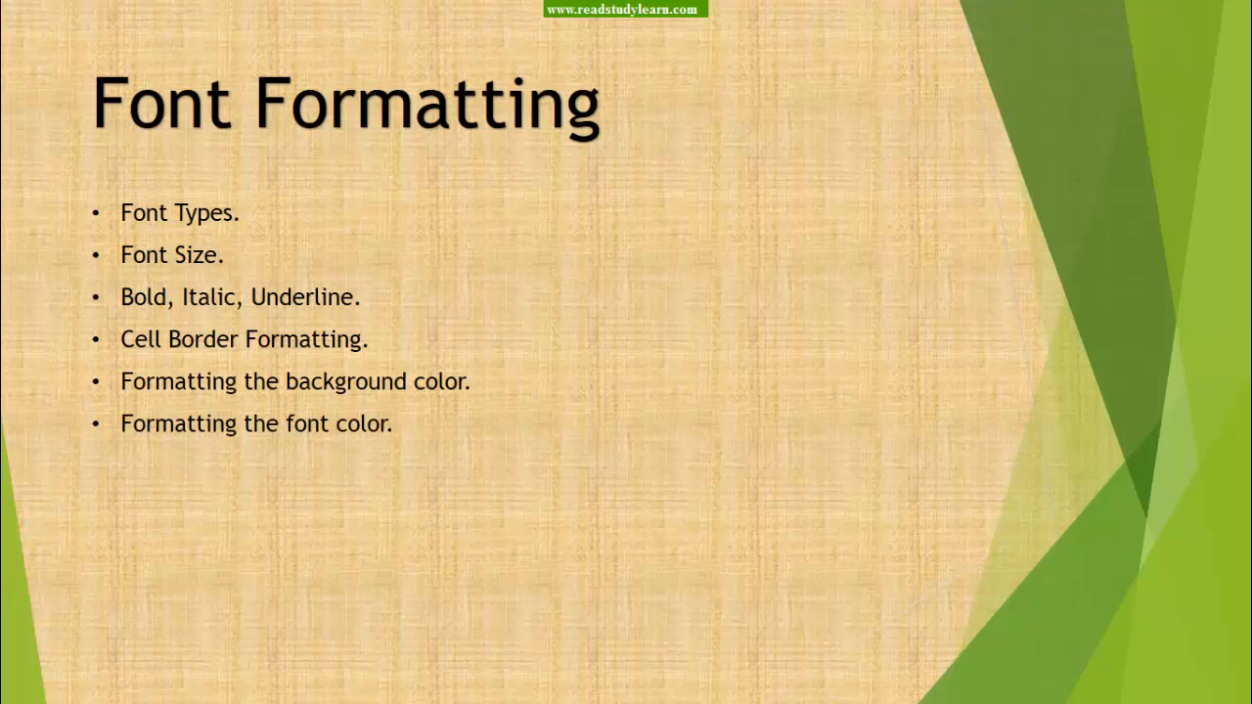
pyautogui.hotkey('alt', 'Tab')
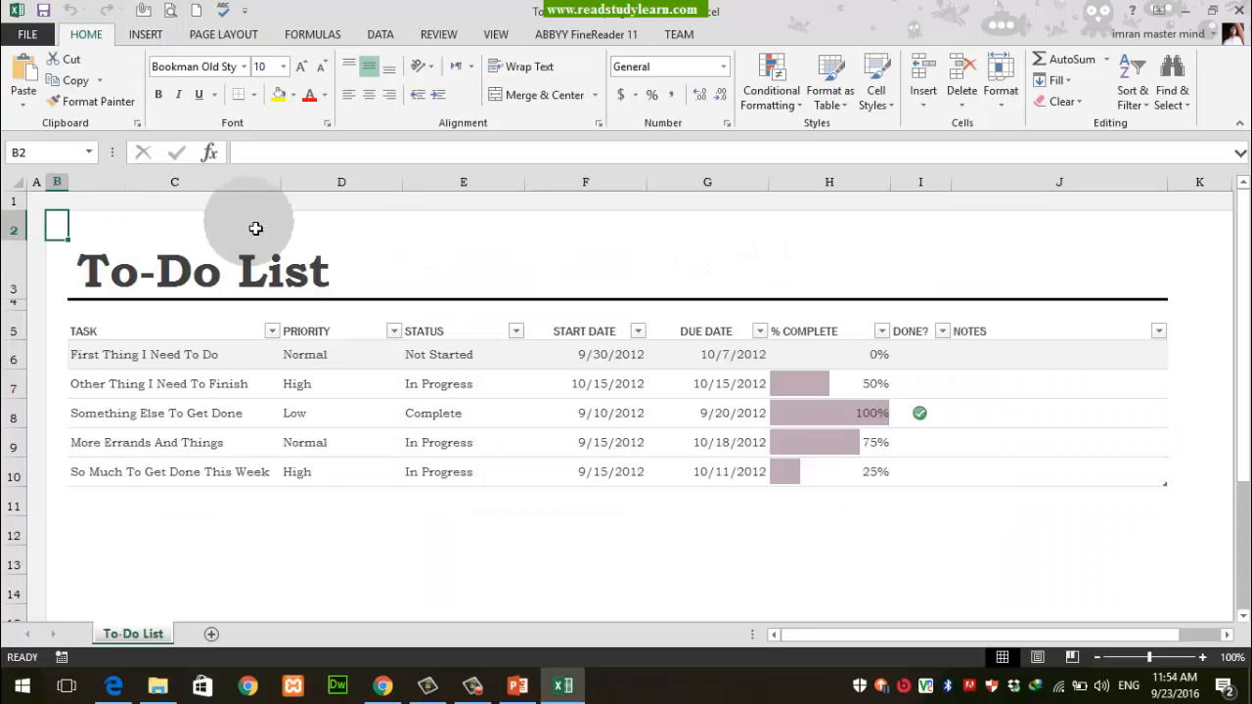
# Step: Browse the available fonts for the task in cell C8 and select the to-do table's data rows
pyautogui.click(224, 420)
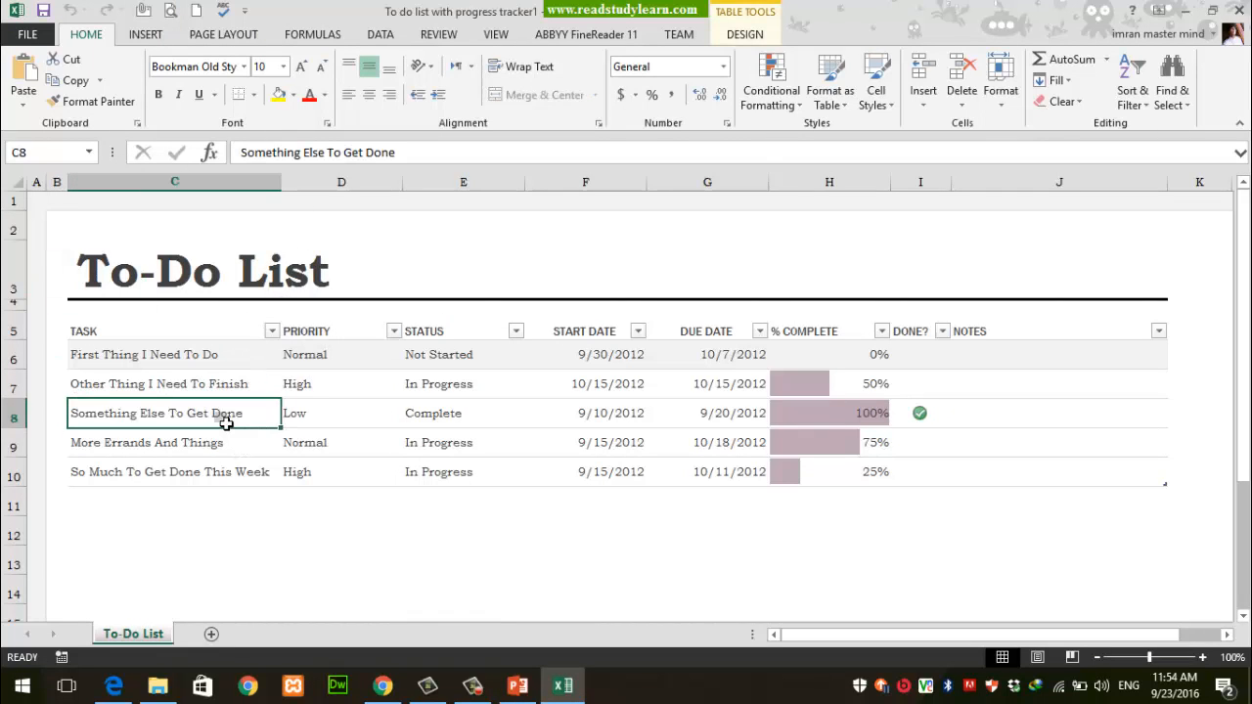
pyautogui.click(226, 423)
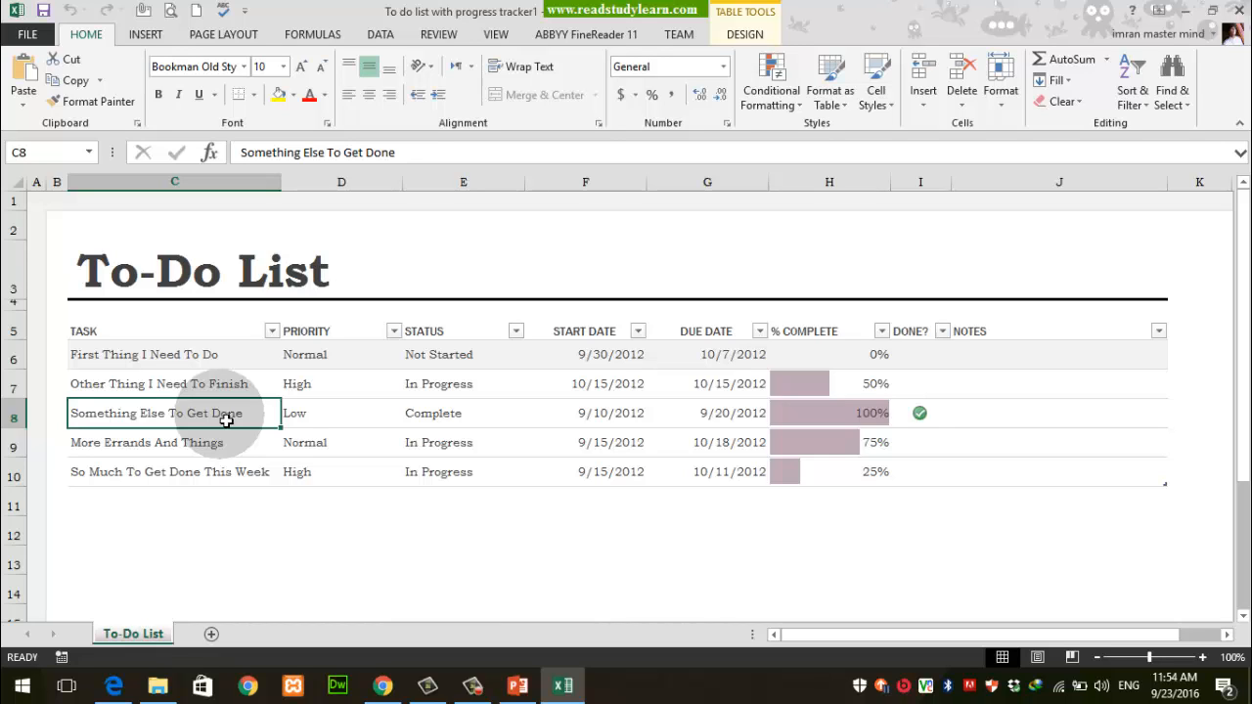
pyautogui.click(244, 67)
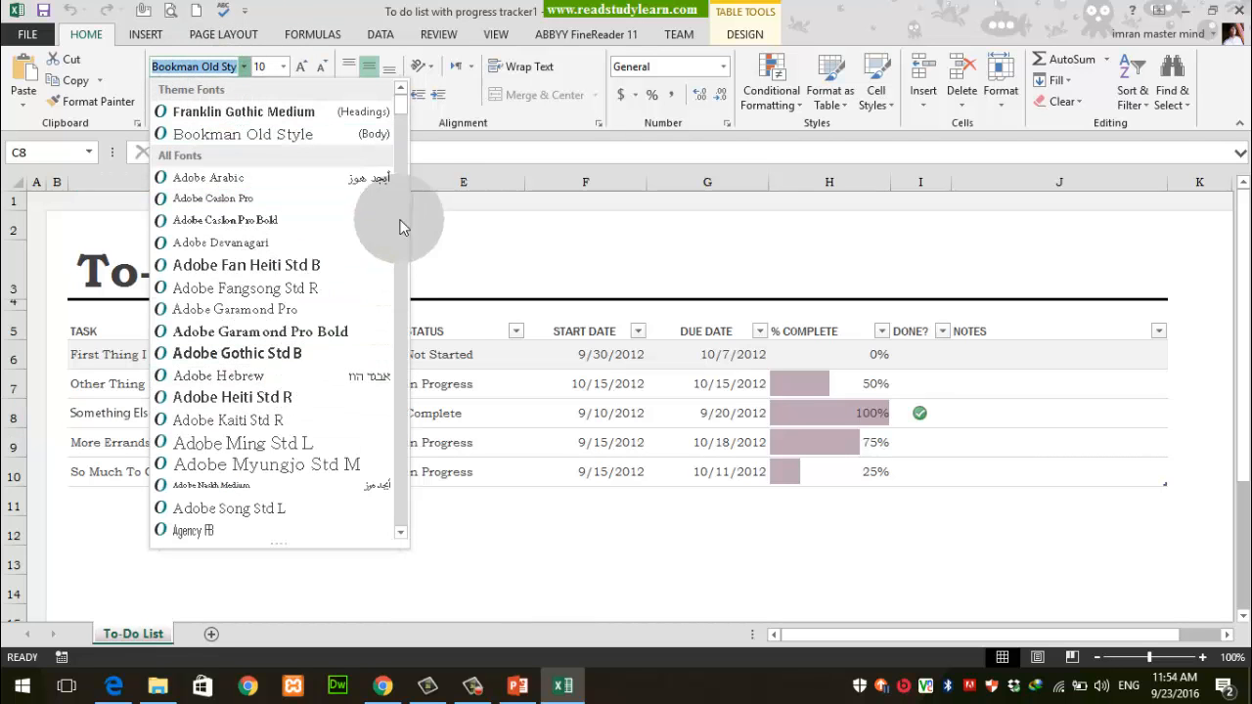
pyautogui.moveTo(401, 104)
pyautogui.mouseDown()
pyautogui.moveTo(399, 178)
pyautogui.moveTo(400, 90)
pyautogui.mouseUp()
pyautogui.click(430, 227)
pyautogui.click(296, 486)
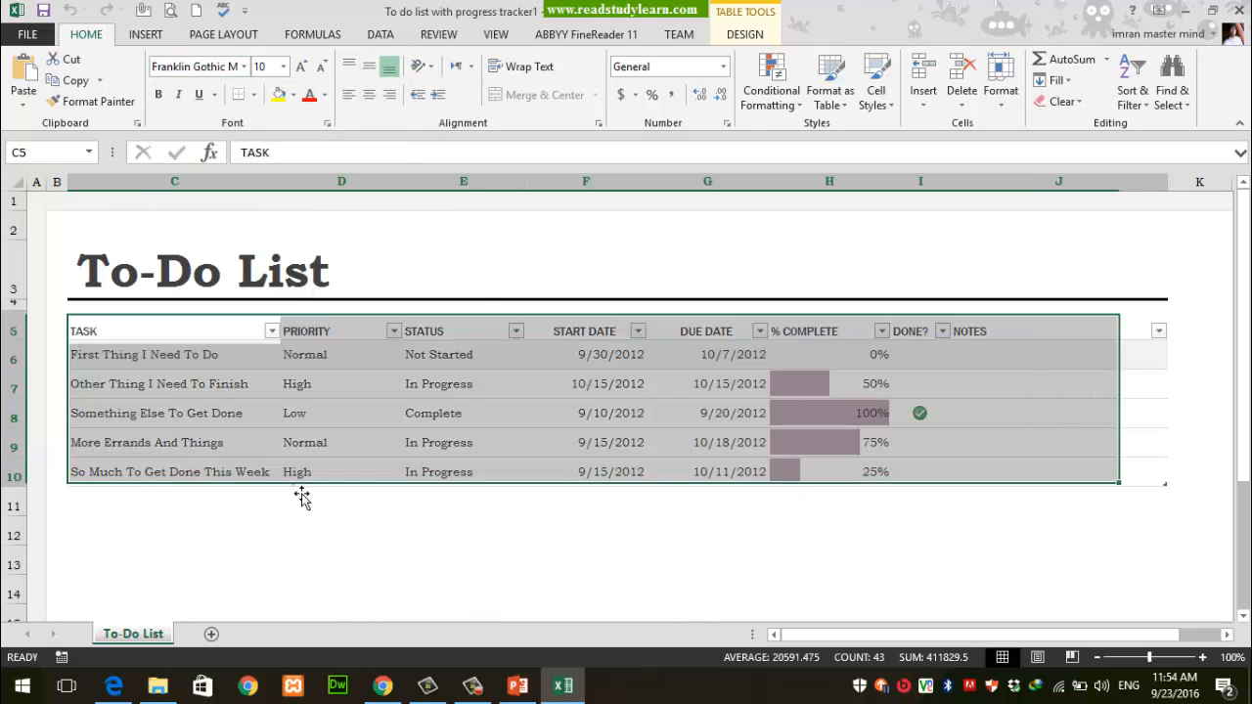
pyautogui.click(209, 475)
pyautogui.moveTo(104, 356); pyautogui.dragTo(1085, 480)
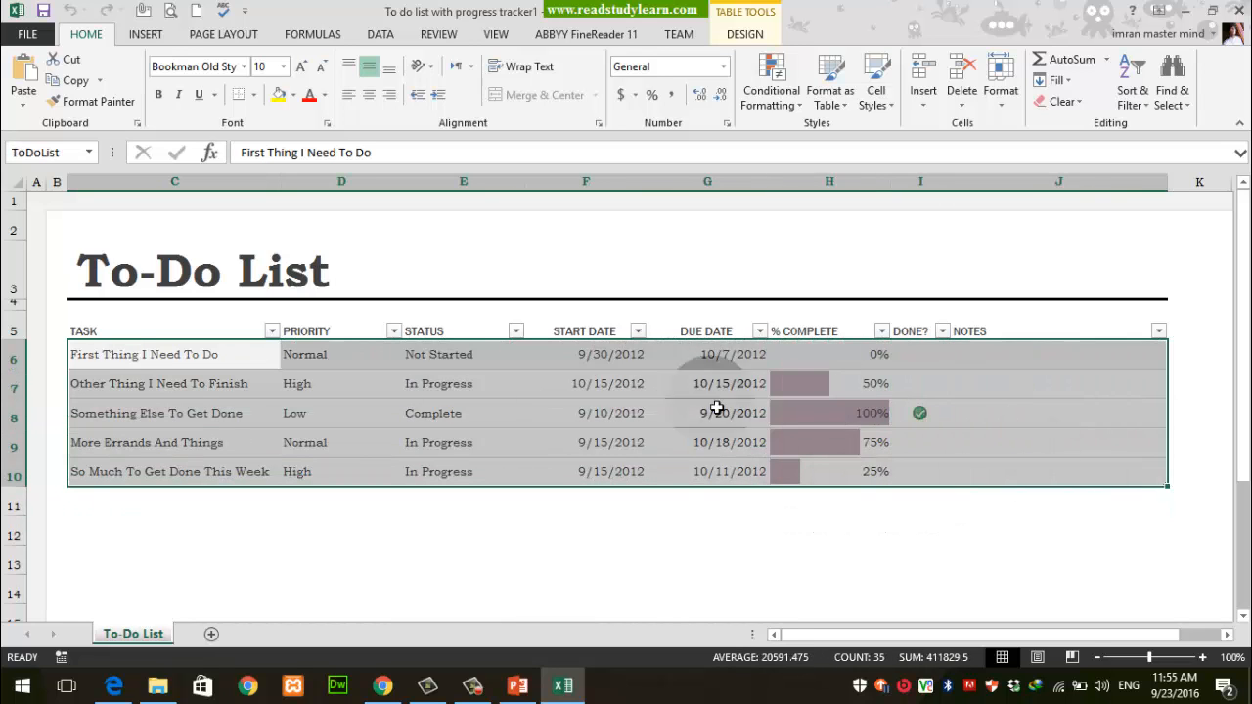
# Step: Set the font of the "To-Do List" title in cell C3 to Berlin Sans FB
pyautogui.click(105, 269)
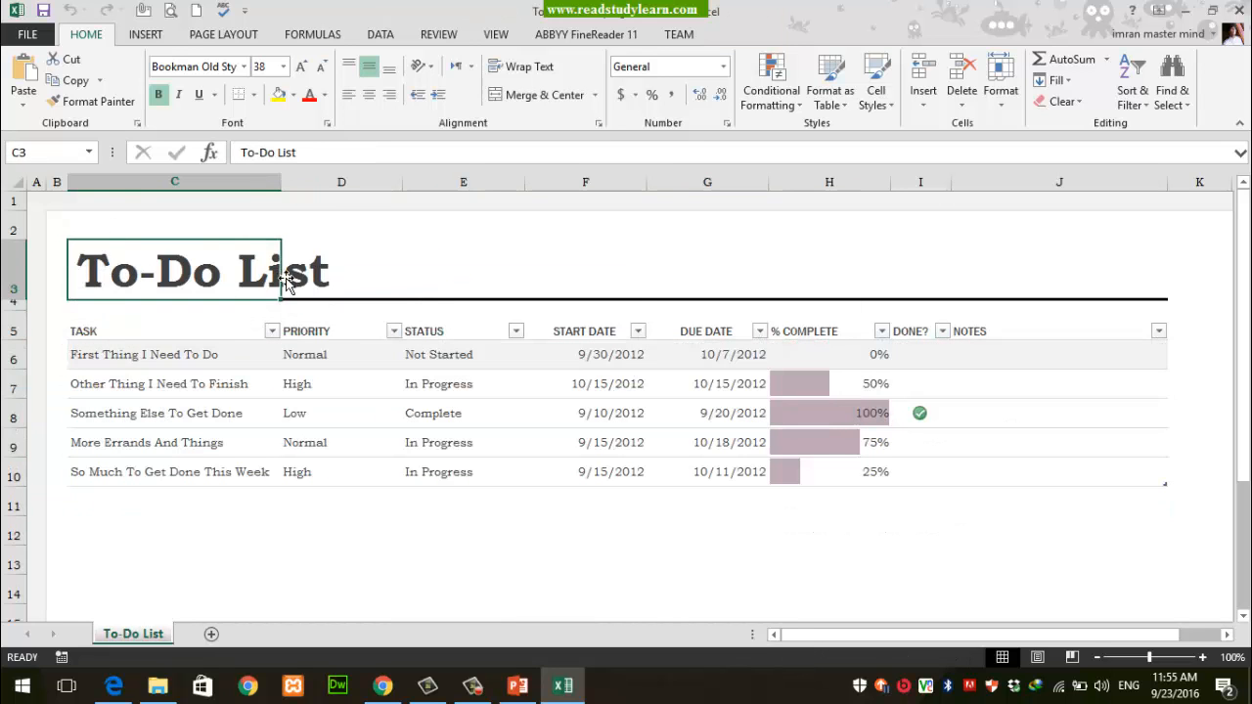
pyautogui.click(358, 271)
pyautogui.click(108, 274)
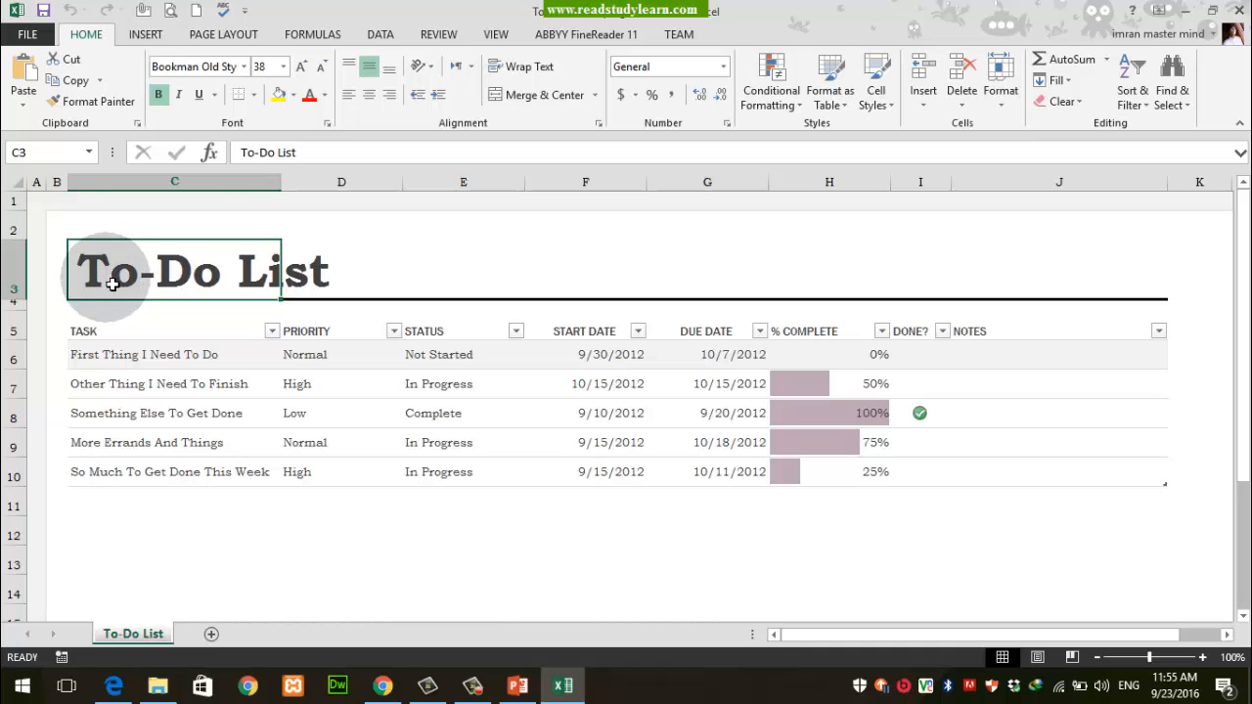
pyautogui.click(242, 66)
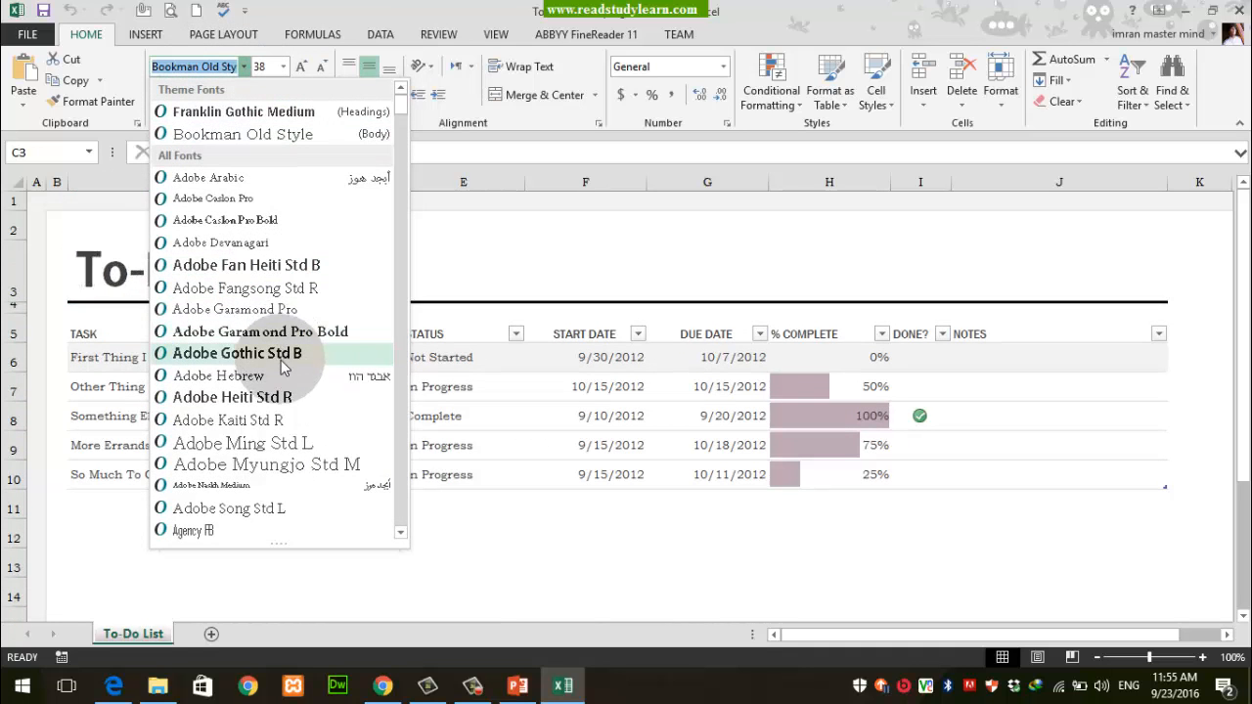
pyautogui.scroll(-4, 279, 352)
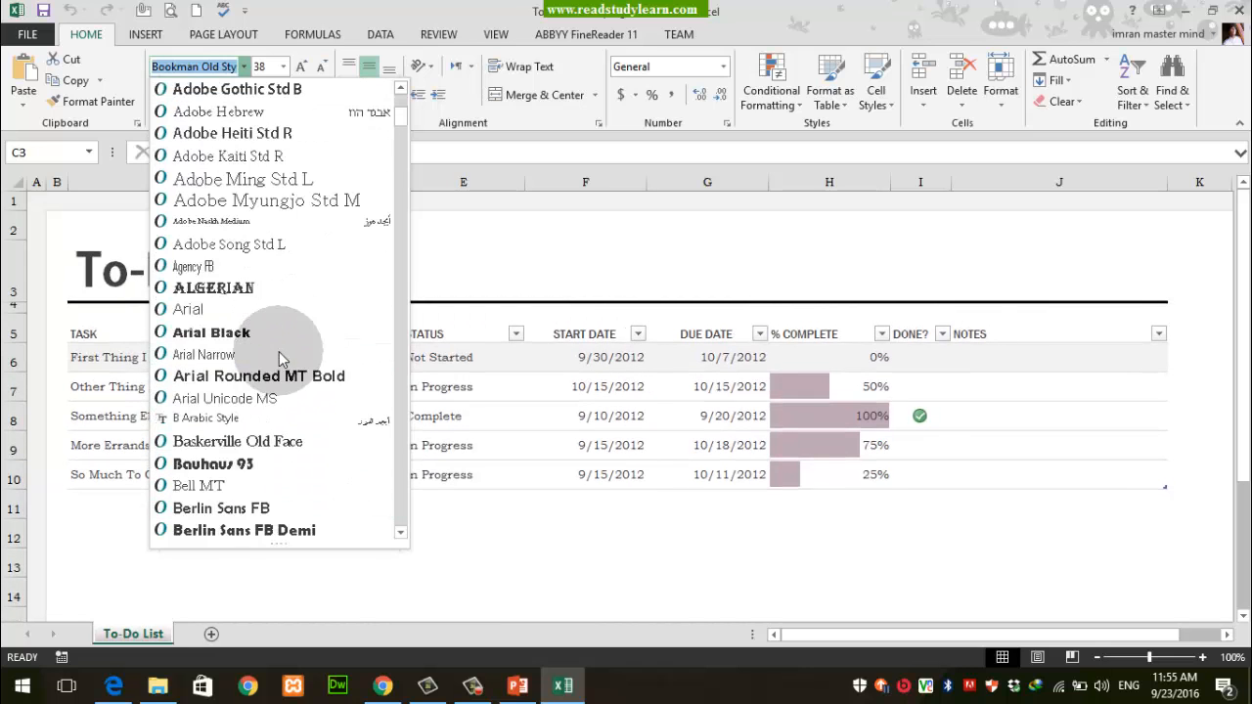
pyautogui.scroll(-3, 279, 354)
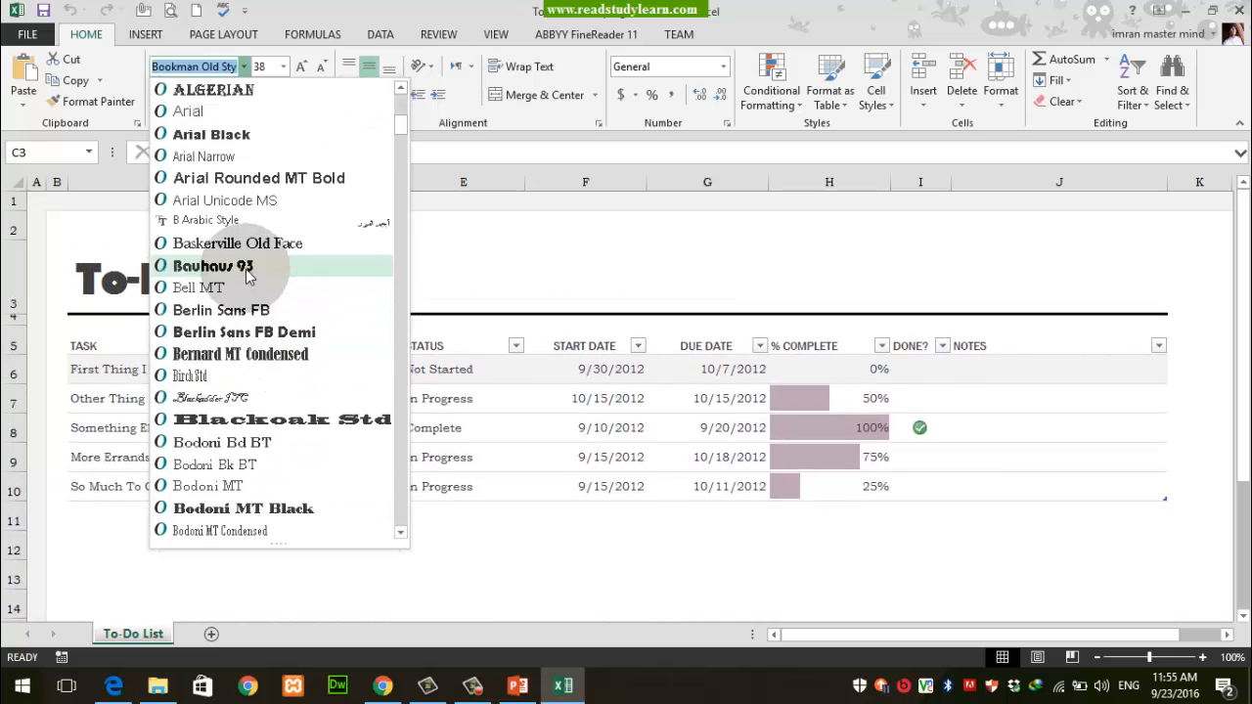
pyautogui.click(250, 311)
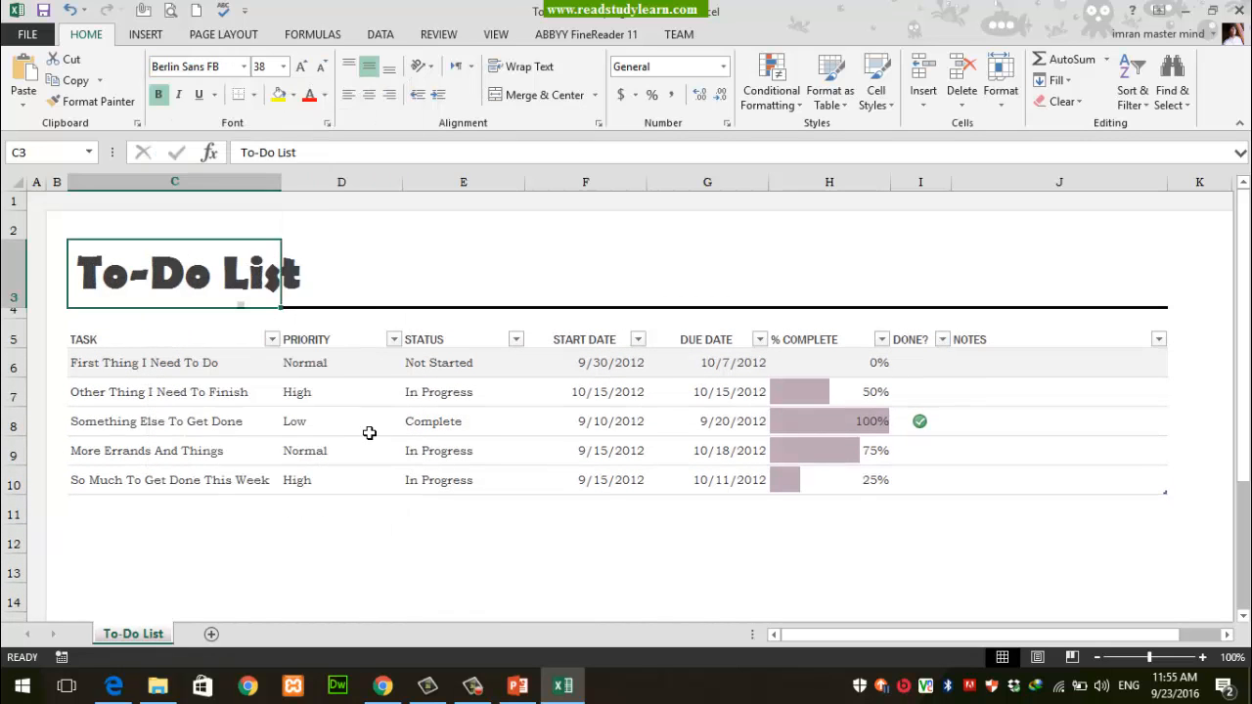
pyautogui.click(370, 433)
pyautogui.click(159, 267)
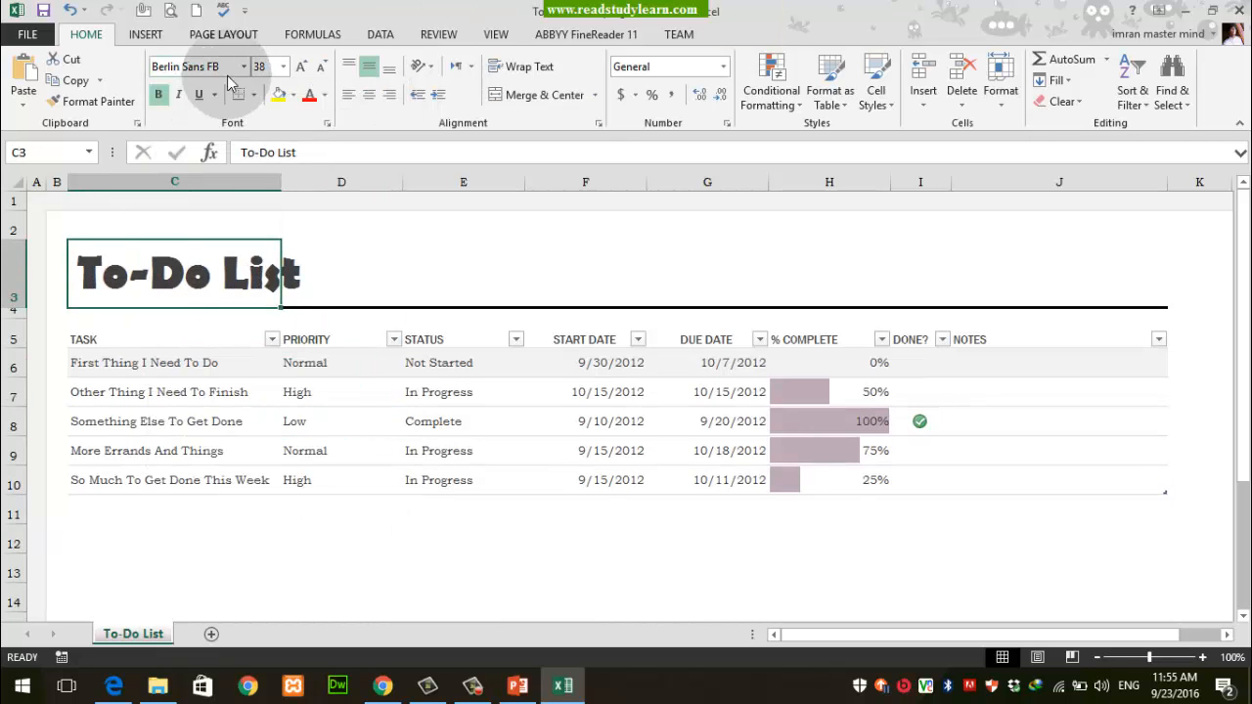
# Step: Set the font of the whole to-do table, headers included (C5:J10), to Times New Roman
pyautogui.click(392, 392)
pyautogui.moveTo(122, 341); pyautogui.dragTo(1068, 478)
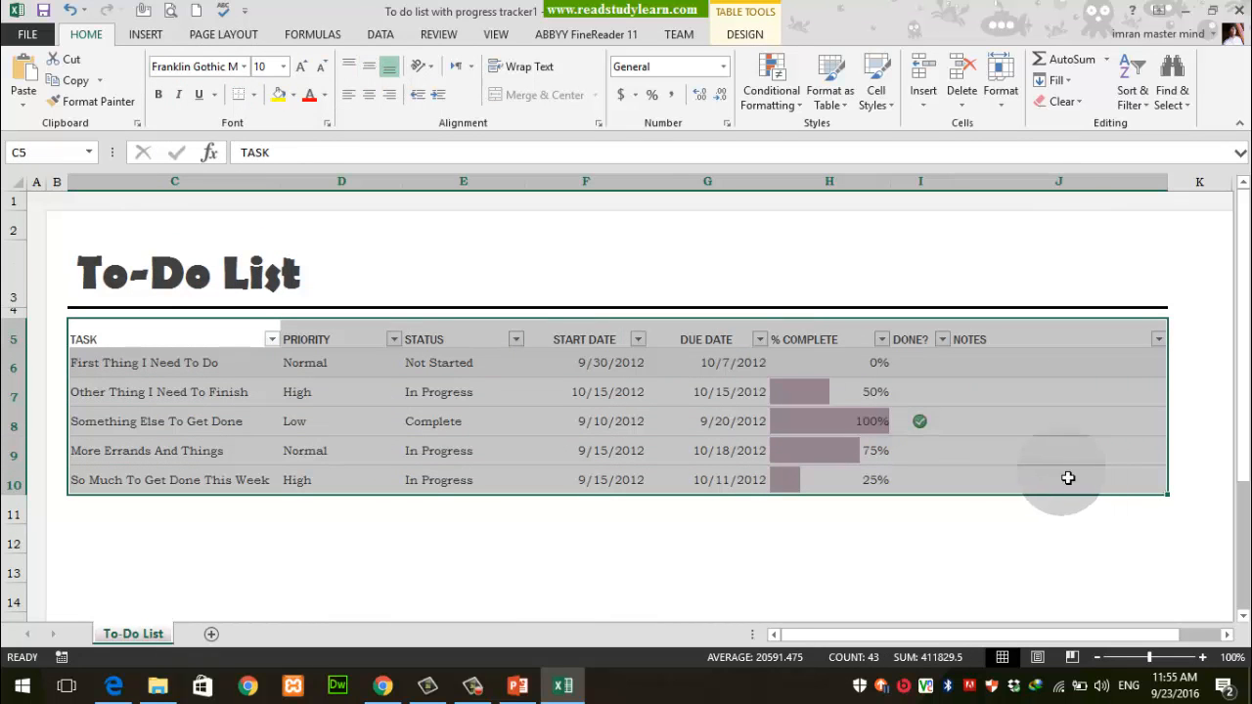
pyautogui.click(218, 71)
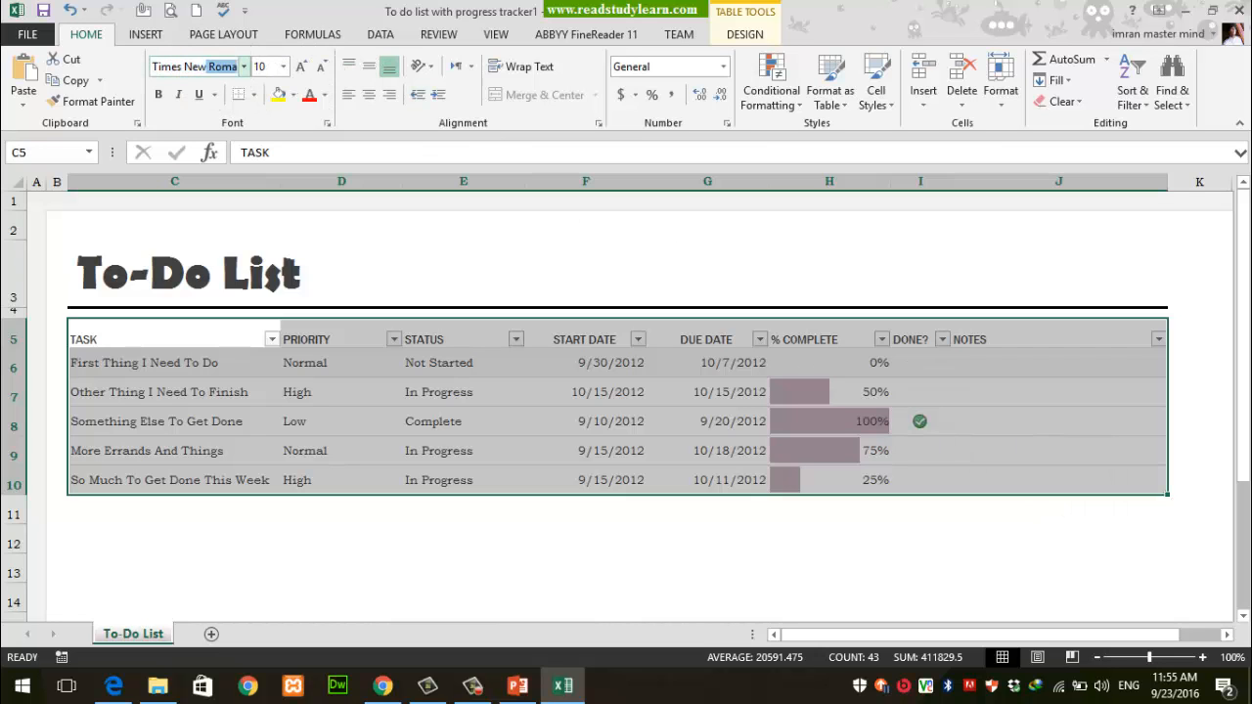
pyautogui.write('Times New')
pyautogui.press('Return')
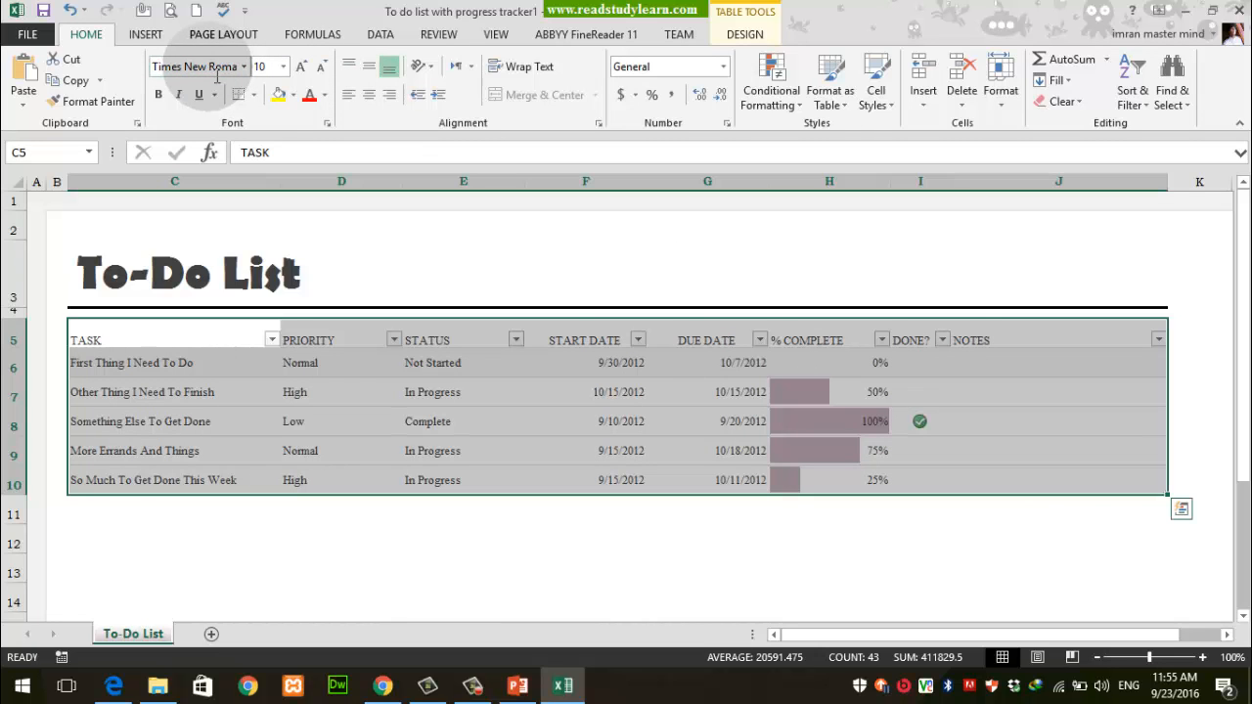
pyautogui.click(473, 424)
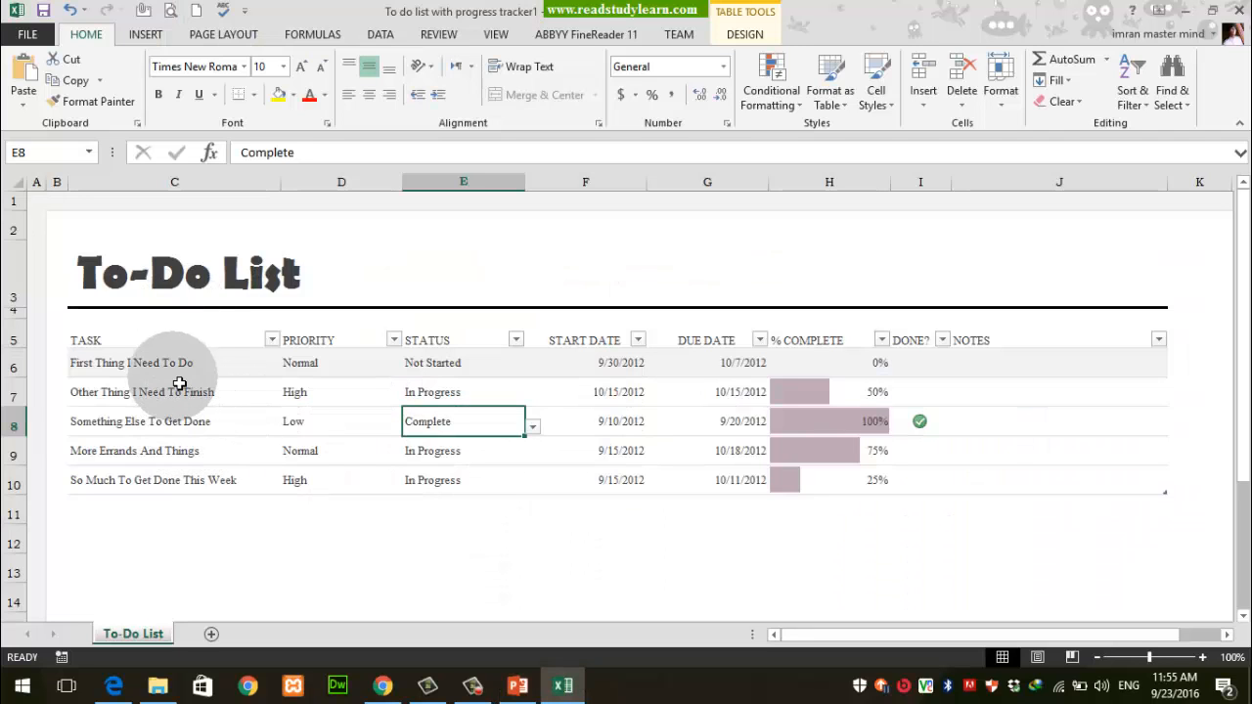
# Step: Try font sizes 14, 15 and 12 on the table's header row (C5:J5)
pyautogui.click(98, 343)
pyautogui.moveTo(139, 344); pyautogui.dragTo(1058, 346)
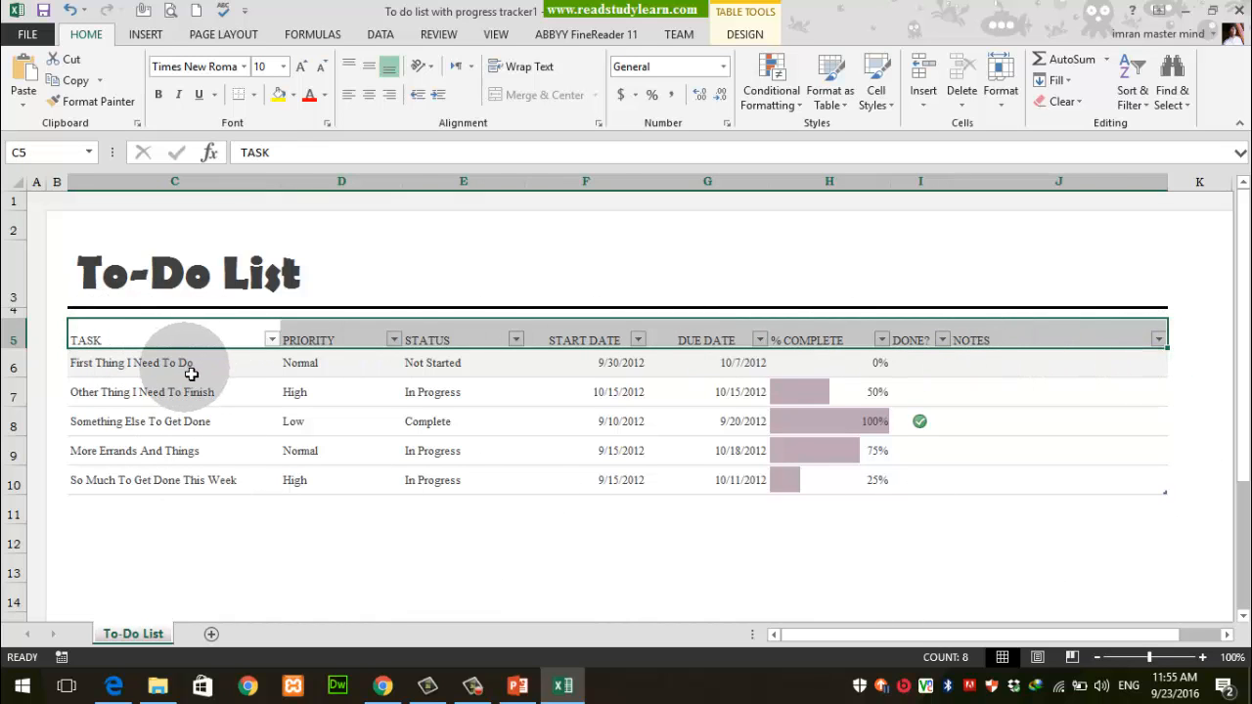
pyautogui.click(282, 68)
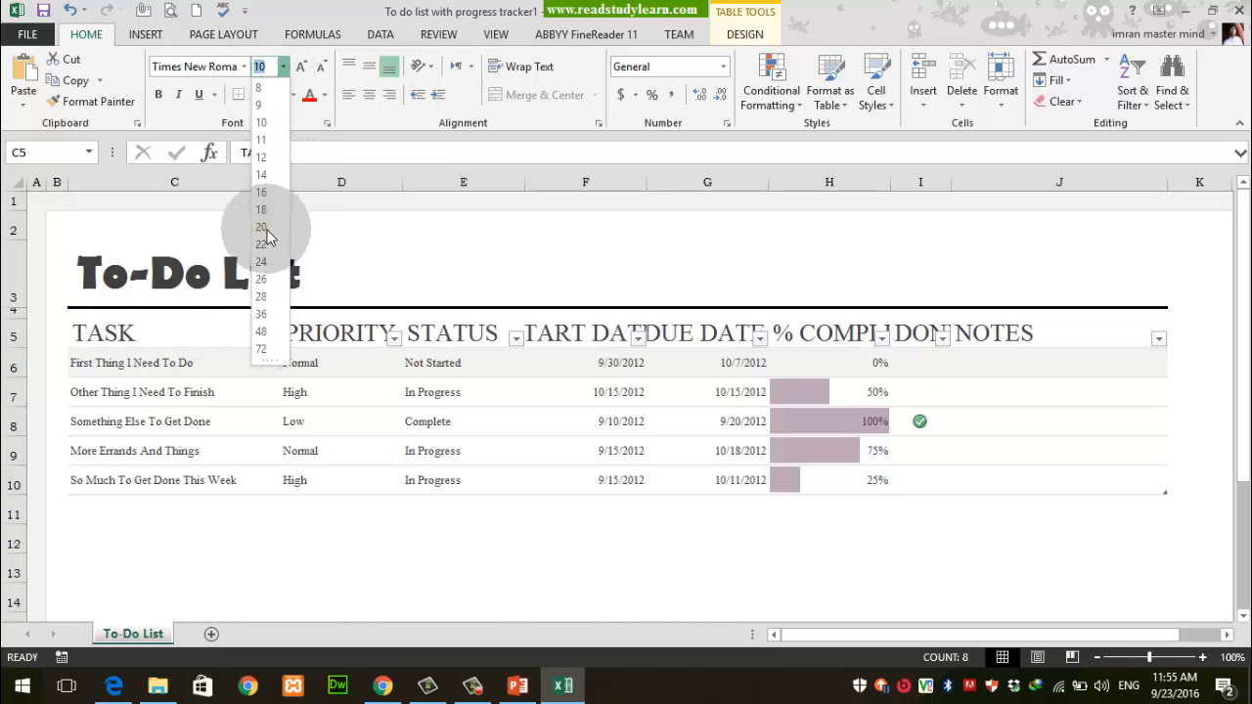
pyautogui.click(261, 174)
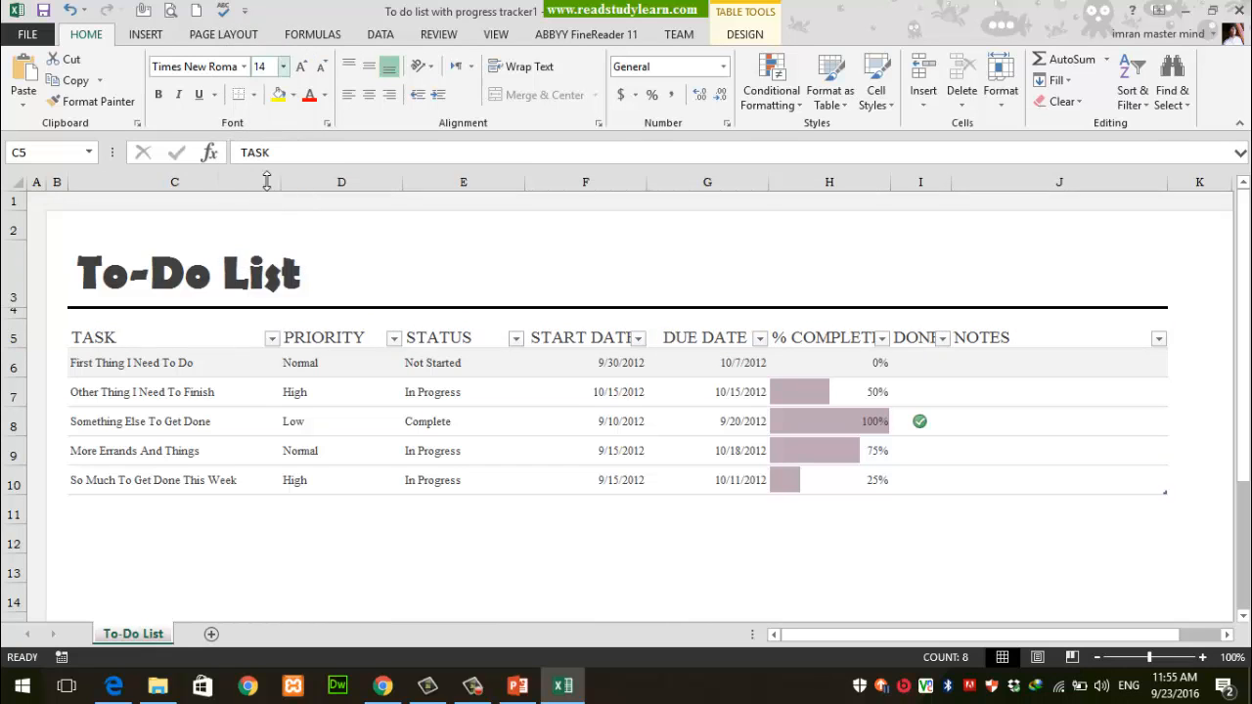
pyautogui.click(261, 68)
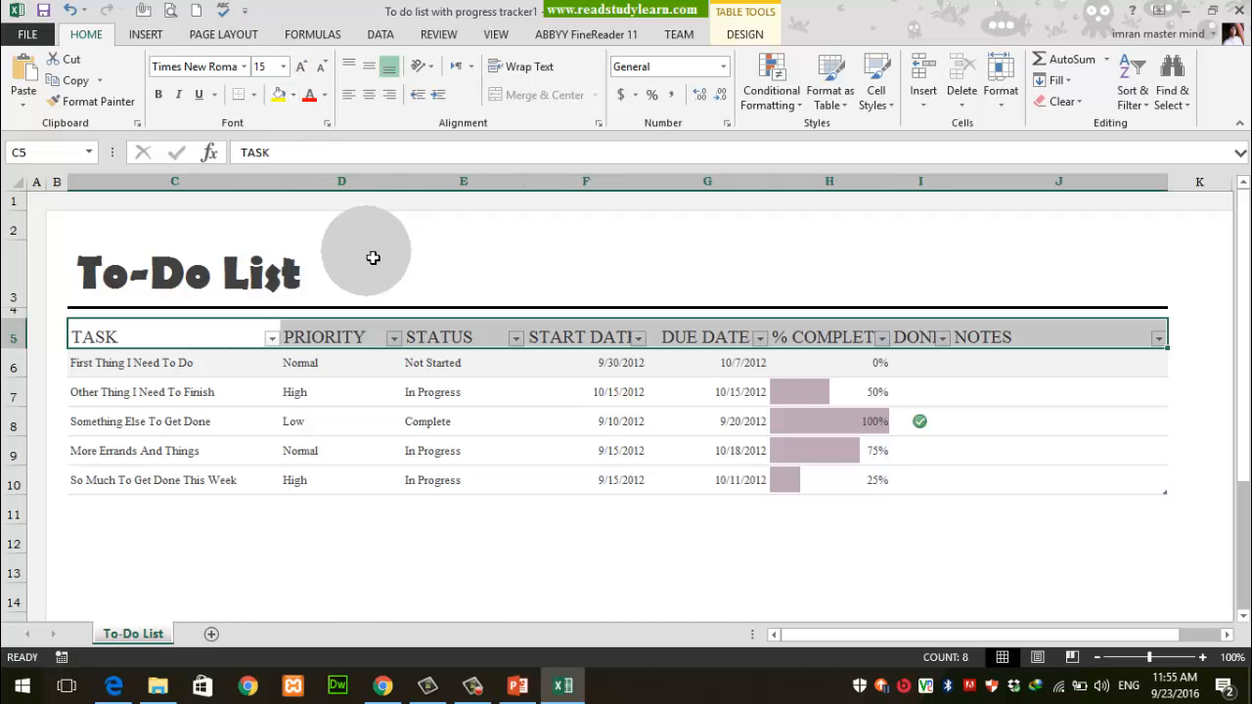
pyautogui.click(277, 68)
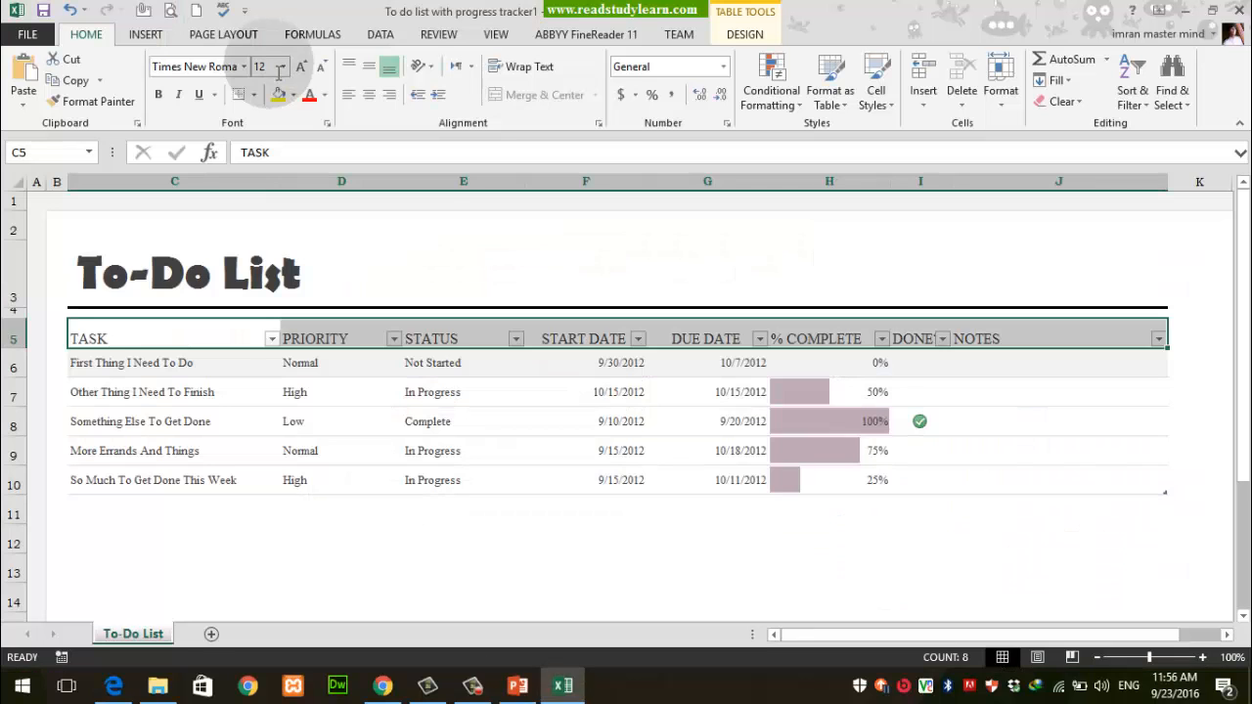
# Step: Set the font size of the table's header row (C5:J5) to 11
pyautogui.click(262, 66)
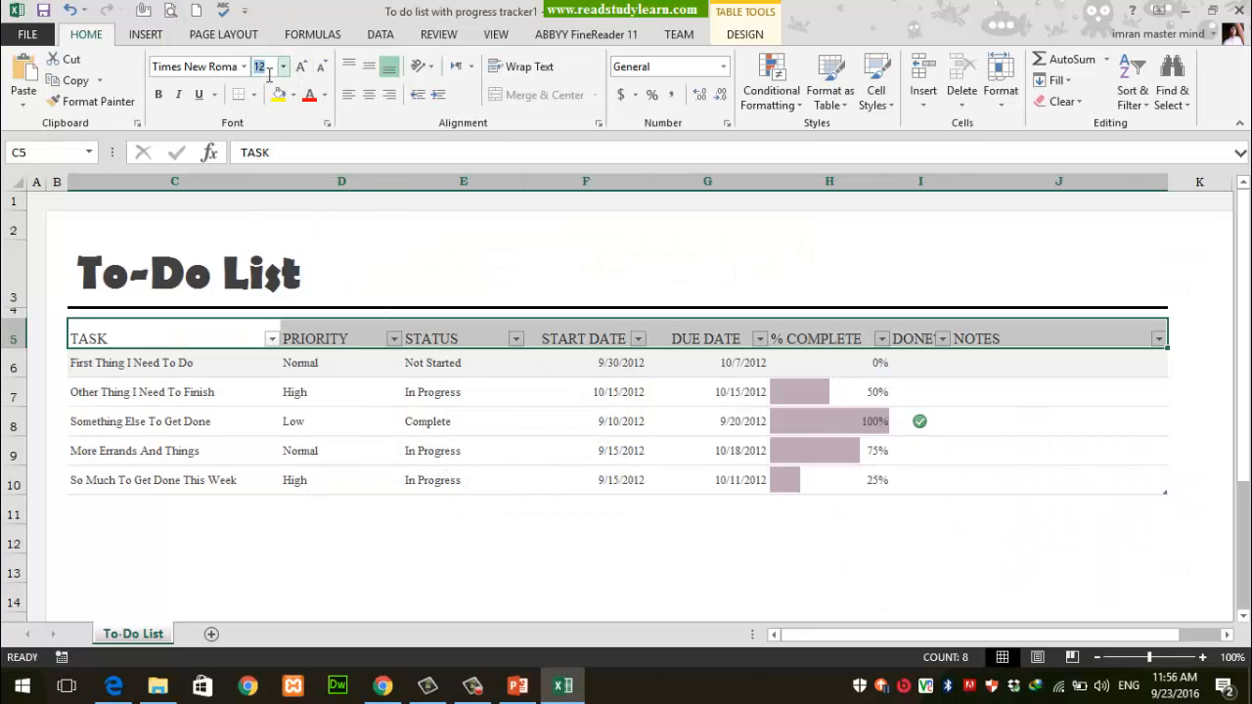
pyautogui.click(283, 67)
pyautogui.click(272, 144)
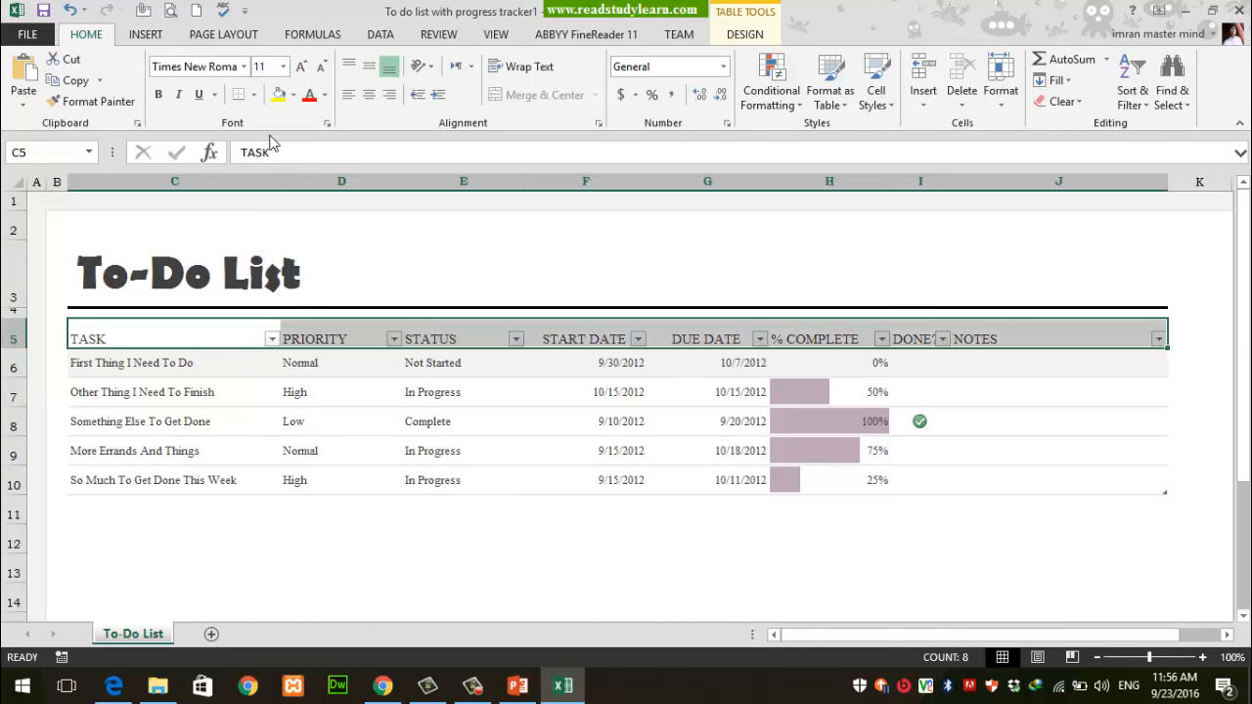
pyautogui.click(391, 427)
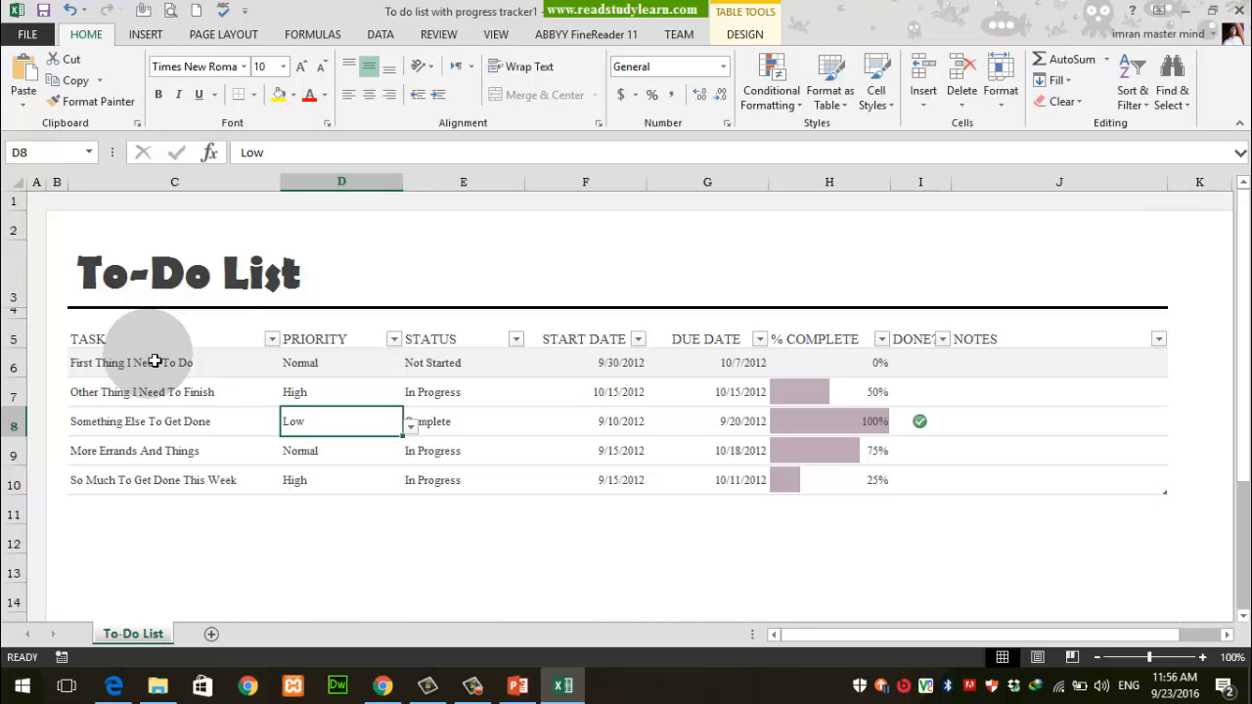
# Step: Try font size 16 on the table's header row (C5:J5) and reduce the row's font size to 9
pyautogui.moveTo(146, 341); pyautogui.dragTo(1040, 350)
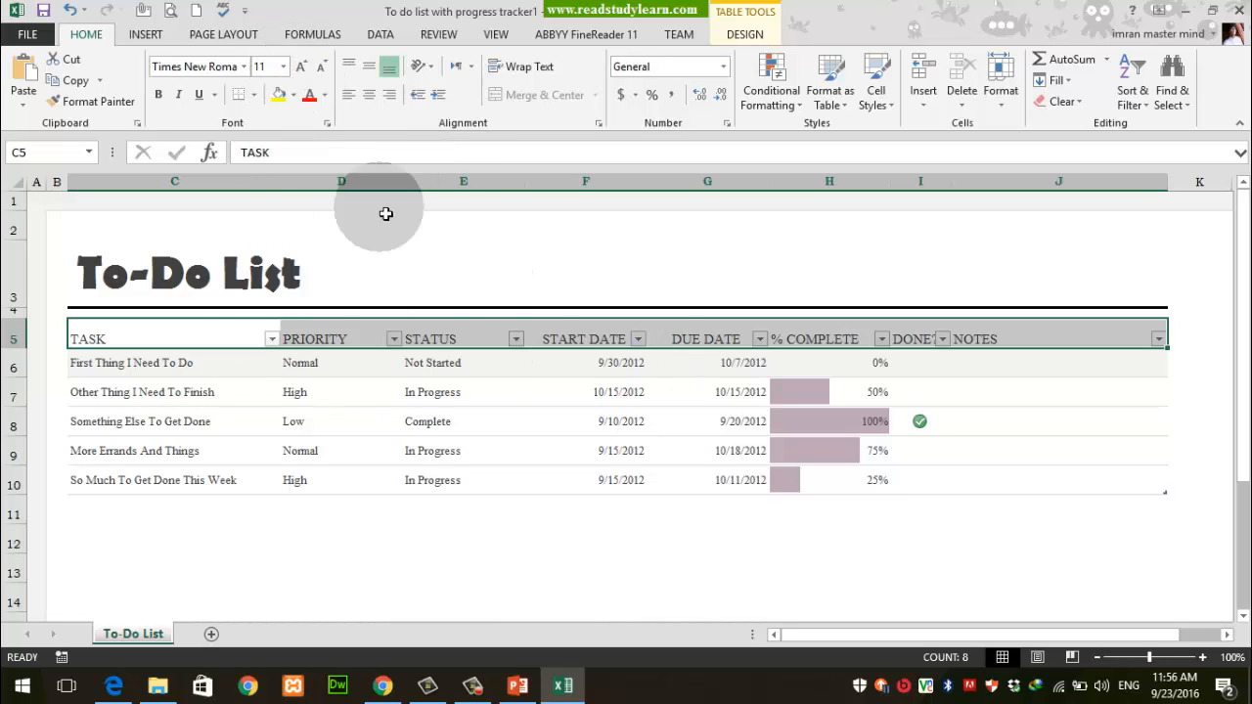
pyautogui.click(302, 70)
pyautogui.click(301, 70)
pyautogui.click(301, 70)
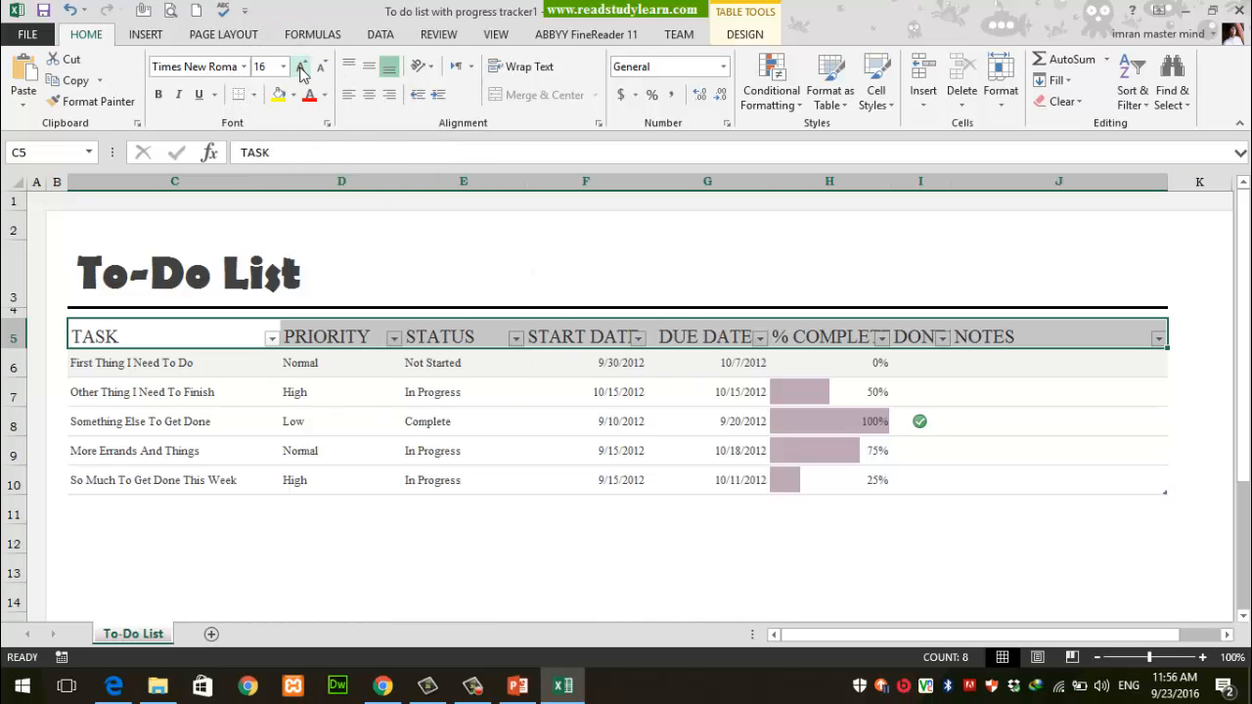
pyautogui.click(323, 68)
pyautogui.click(323, 68)
pyautogui.click(323, 68)
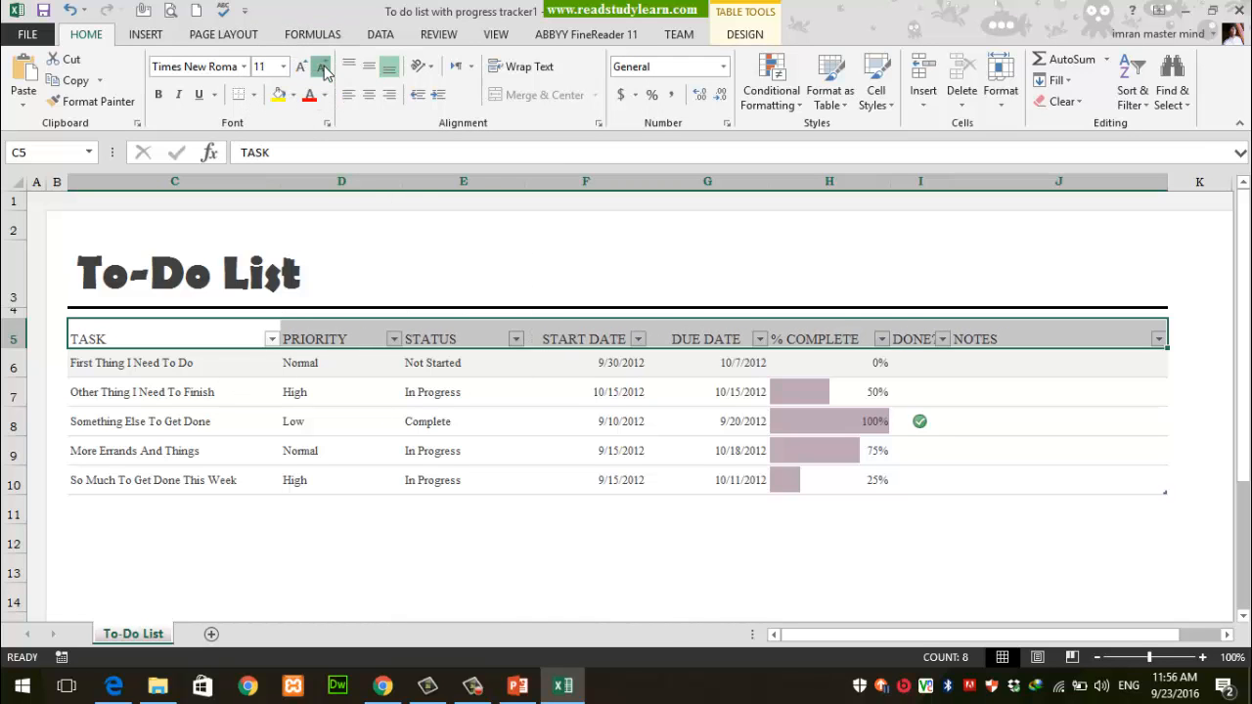
pyautogui.click(322, 69)
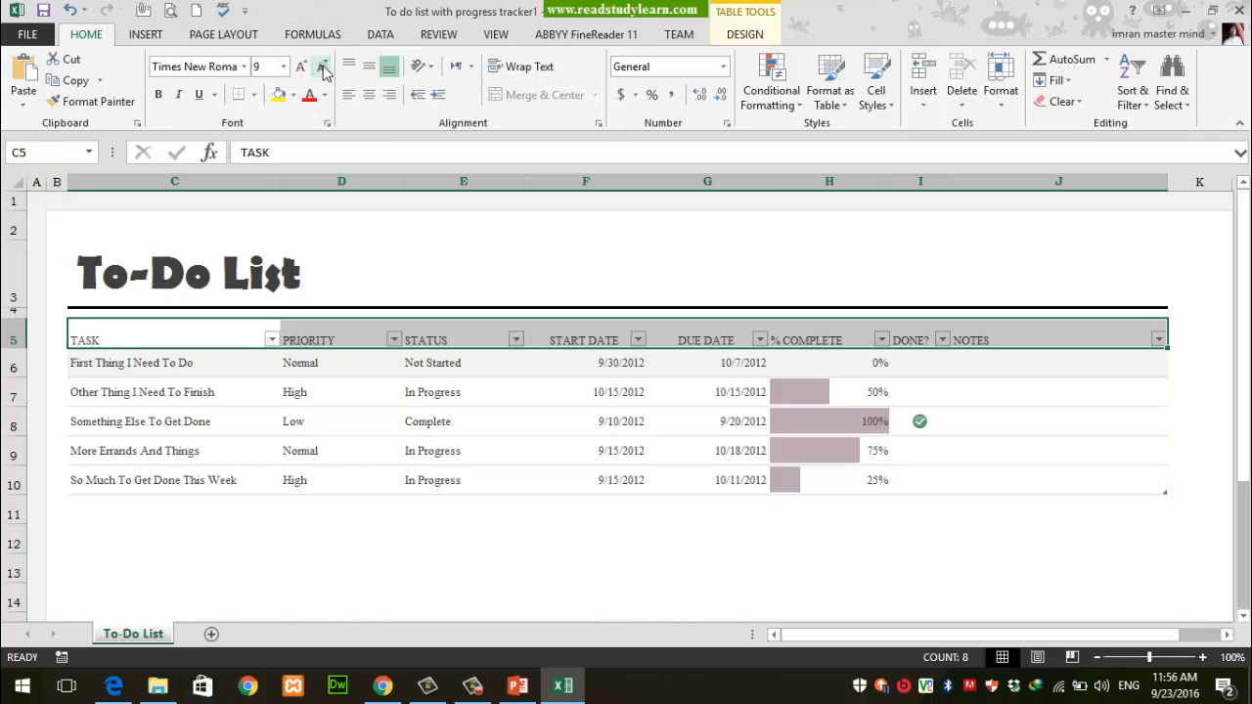
pyautogui.click(323, 69)
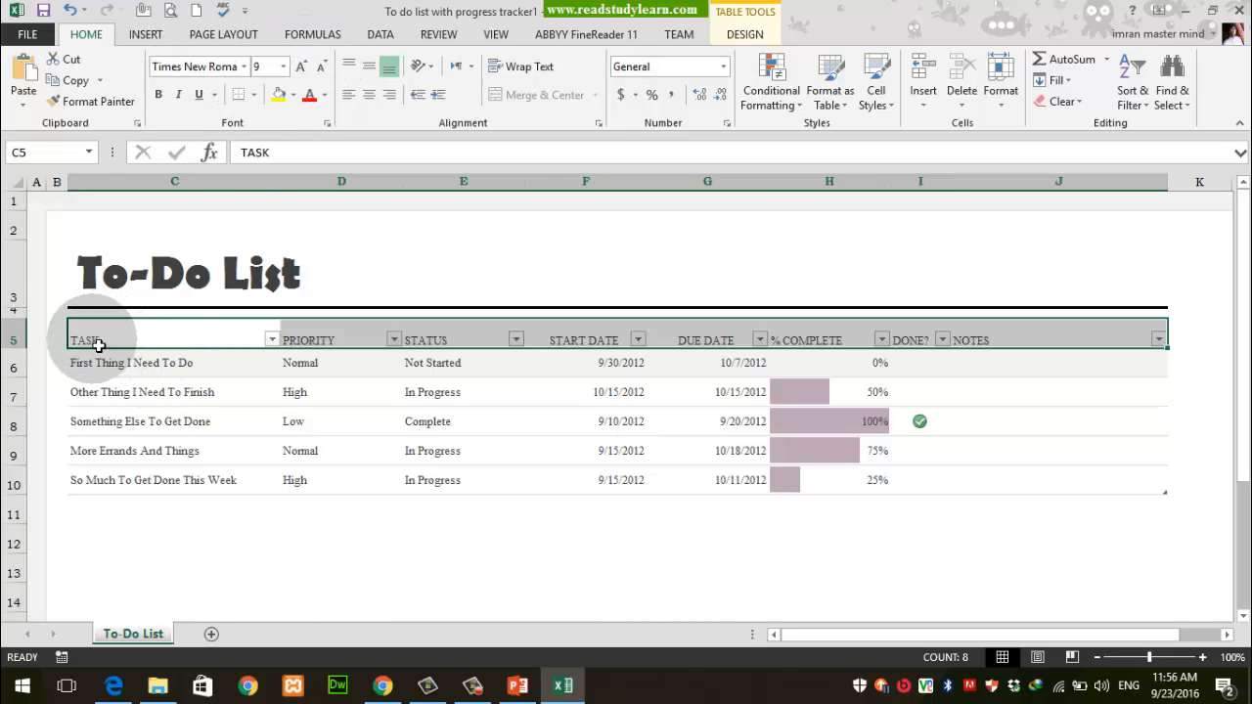
# Step: Format the table's header row (C5:J5) as bold, italic and underlined
pyautogui.click(158, 94)
pyautogui.click(158, 95)
pyautogui.click(157, 95)
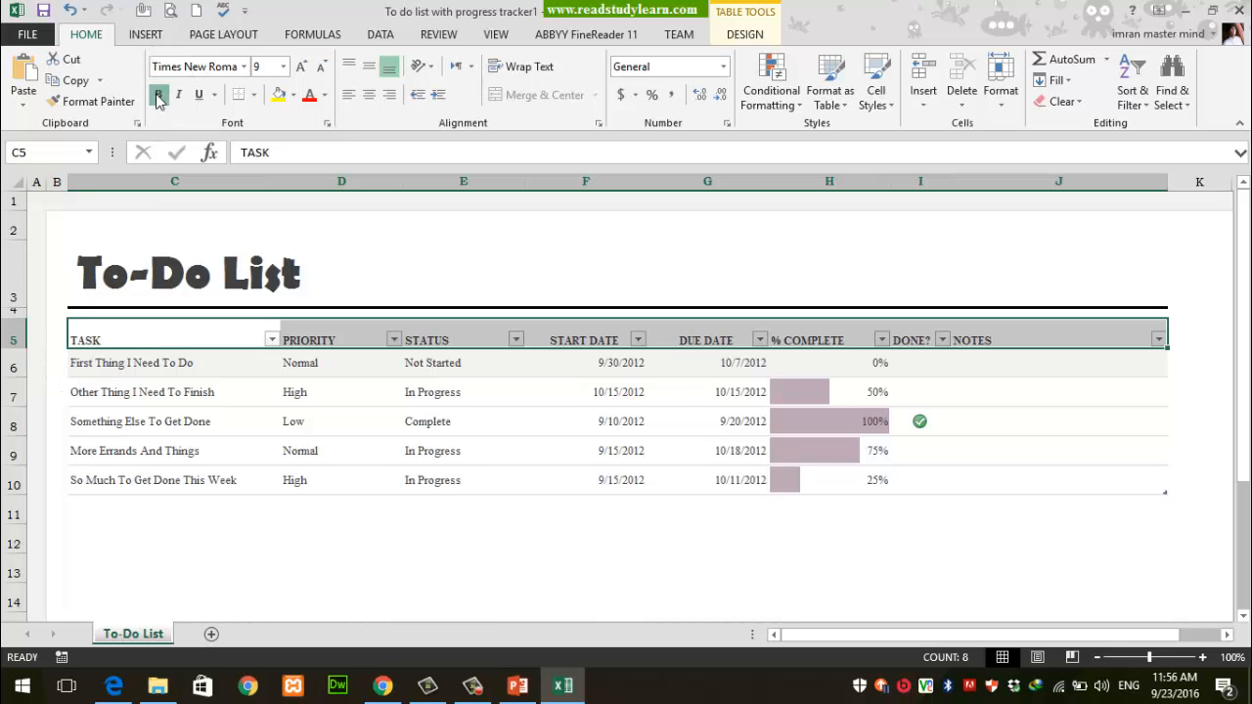
pyautogui.click(159, 101)
pyautogui.click(160, 101)
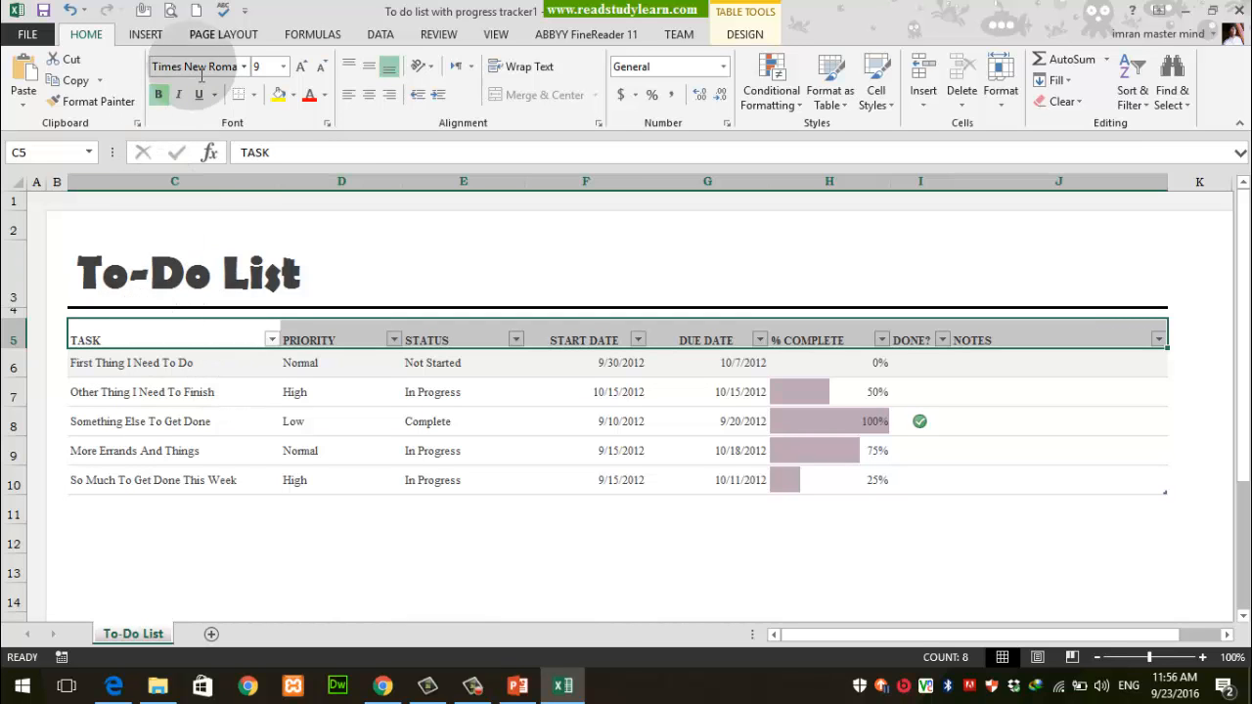
pyautogui.click(179, 96)
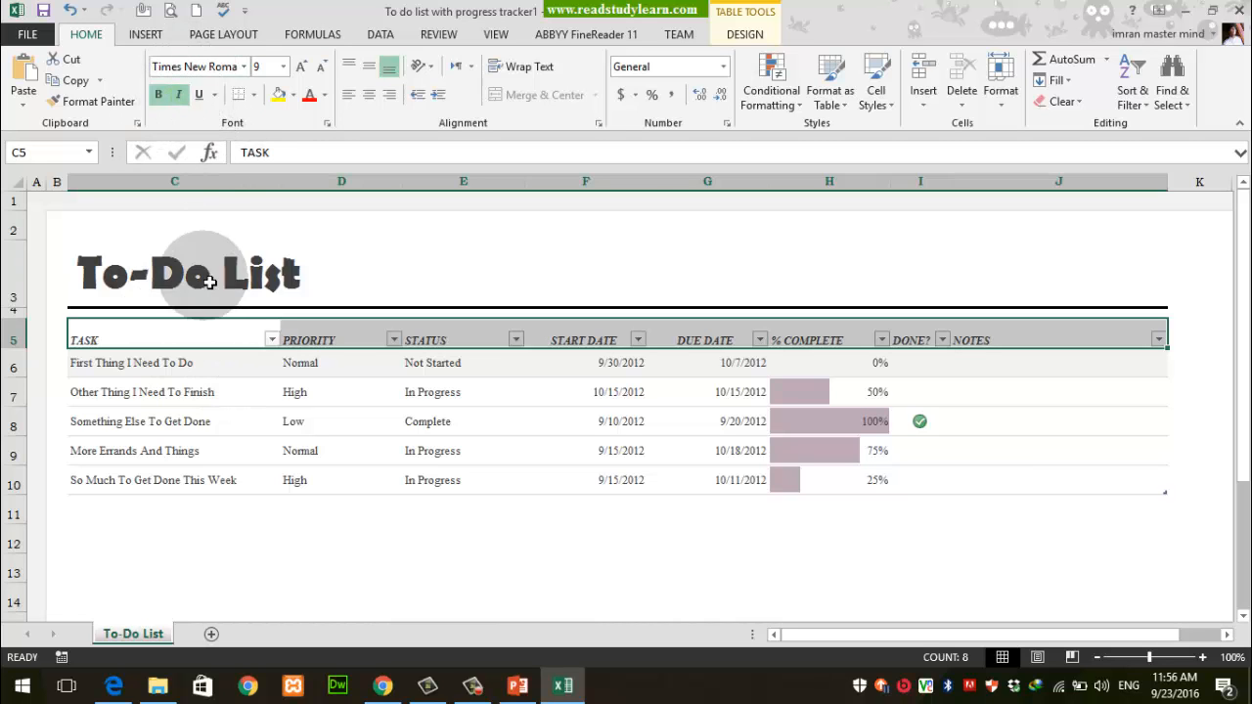
pyautogui.click(199, 95)
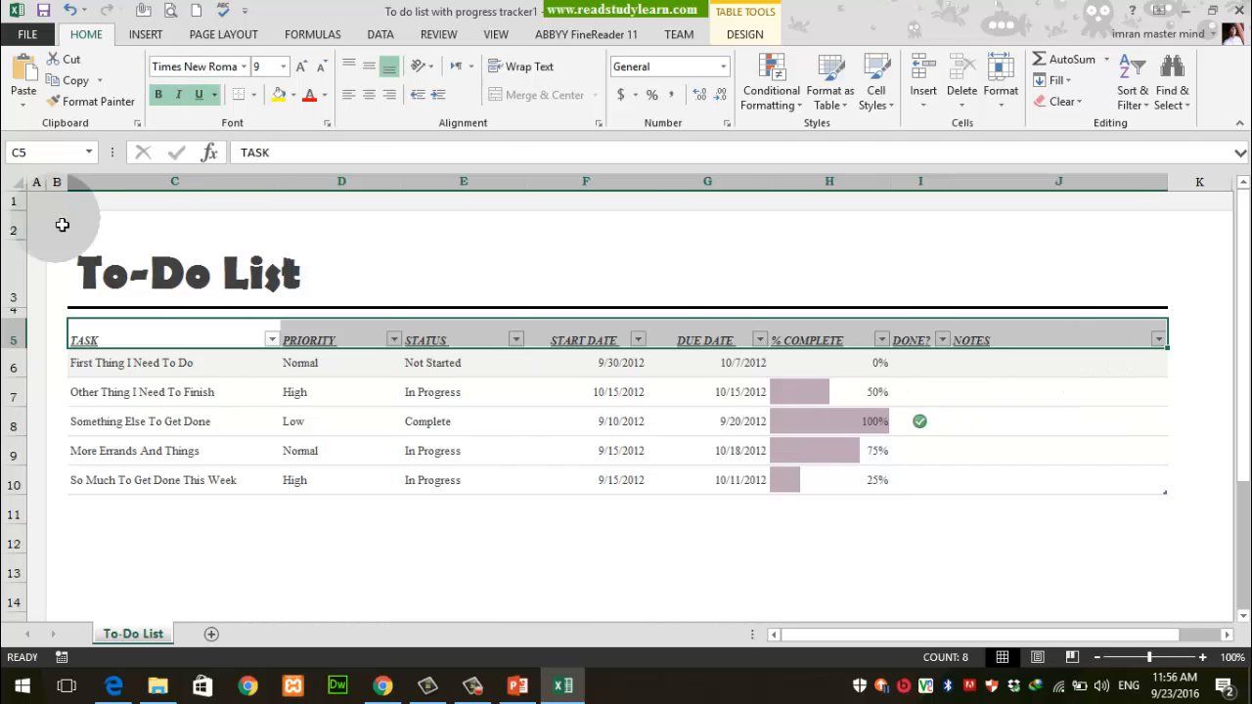
# Step: Try bold, italic and underline on the task in cell C8, and take the three styles off again
pyautogui.click(243, 424)
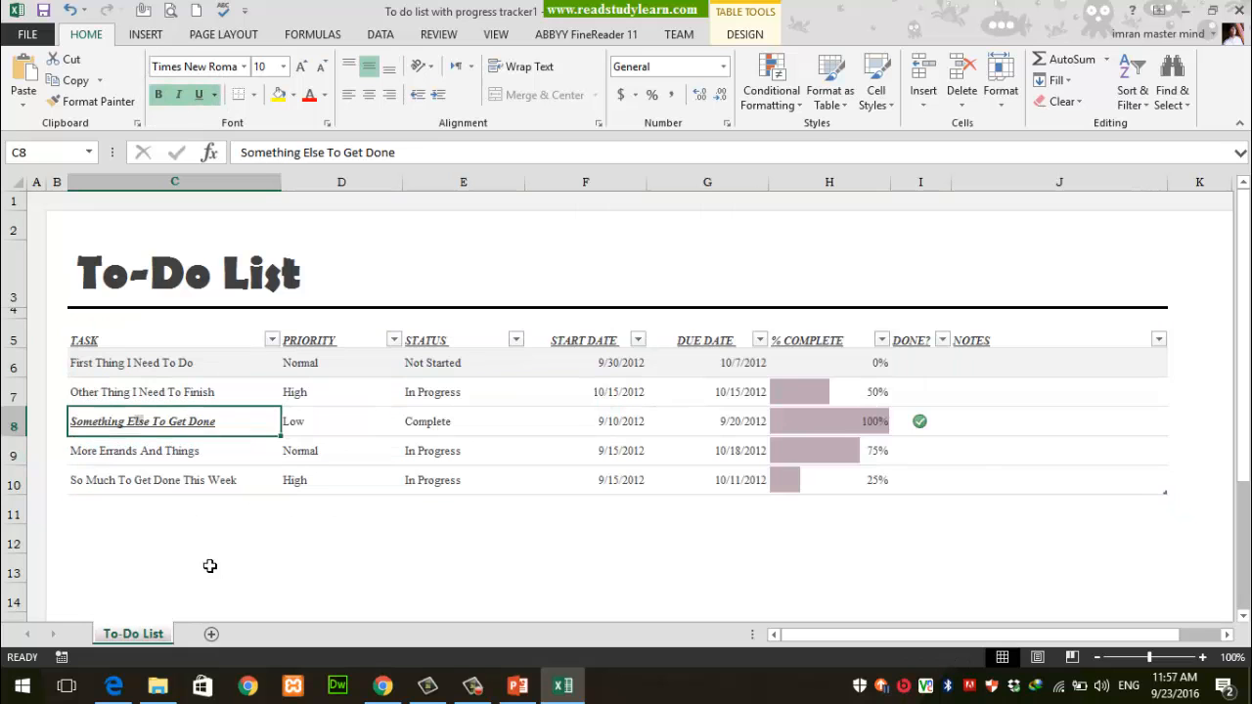
pyautogui.click(244, 530)
pyautogui.click(192, 415)
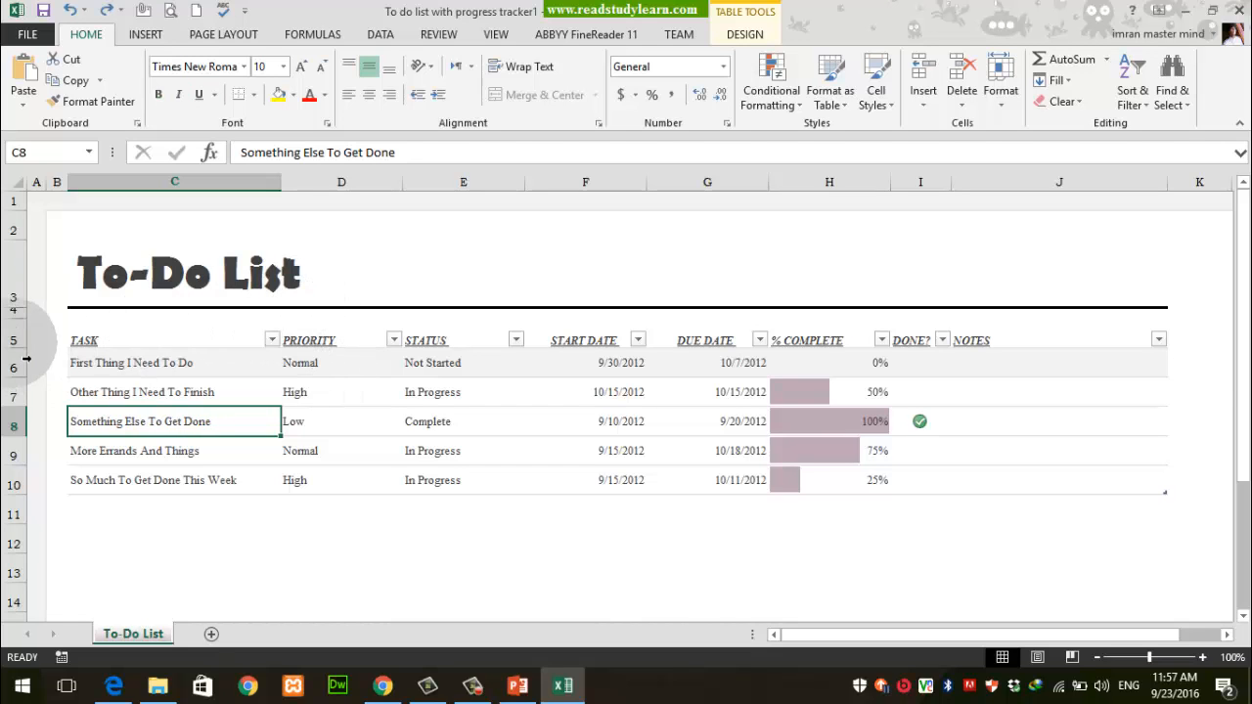
# Step: Remove bold, italic and underline from the whole header row (row 5)
pyautogui.click(18, 328)
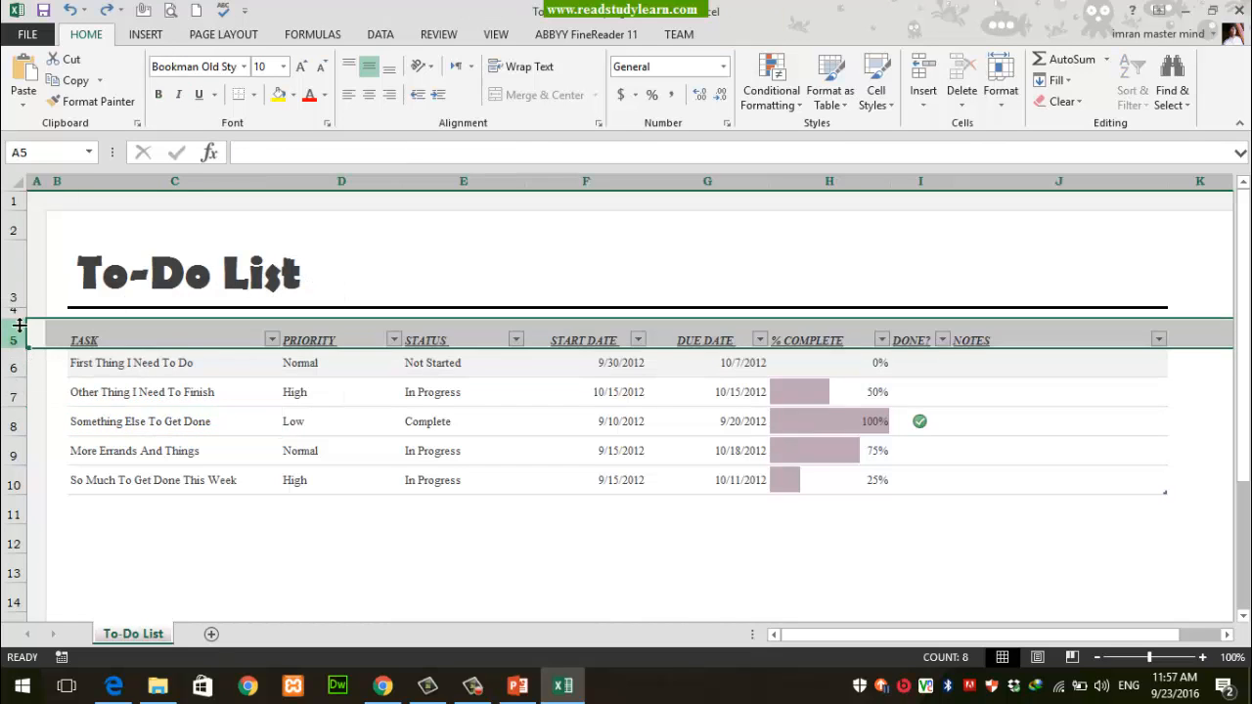
pyautogui.click(158, 95)
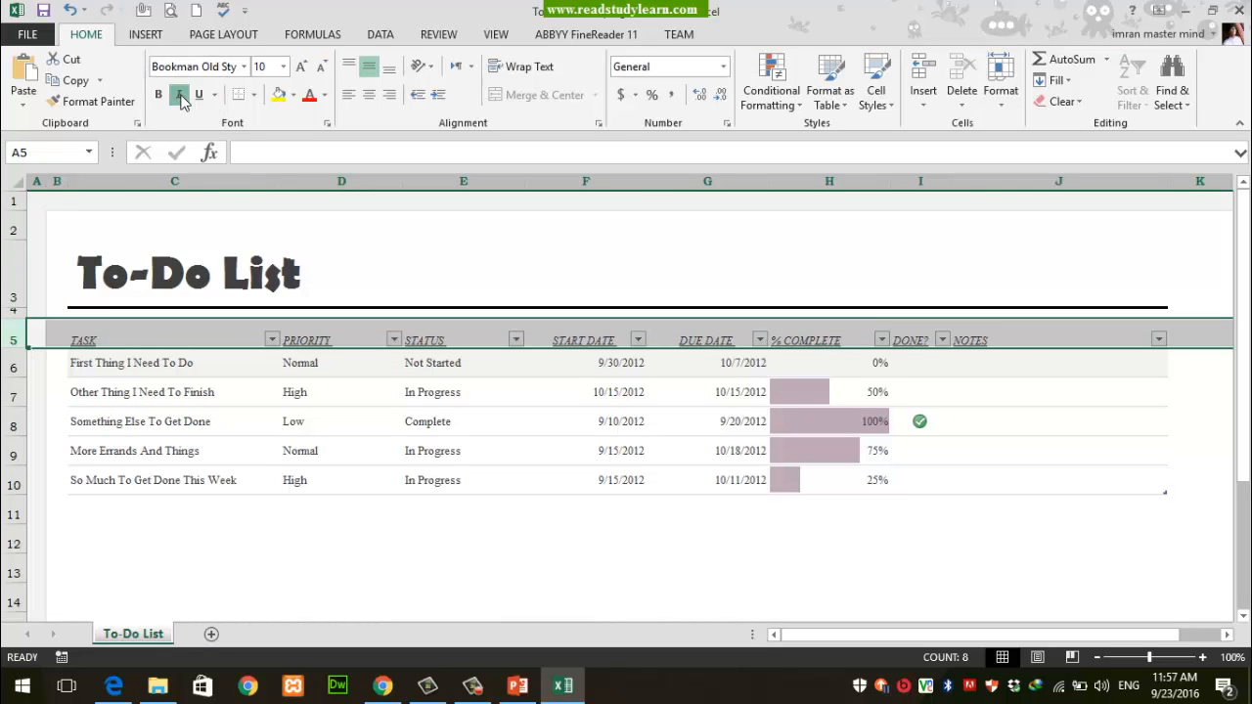
pyautogui.click(179, 96)
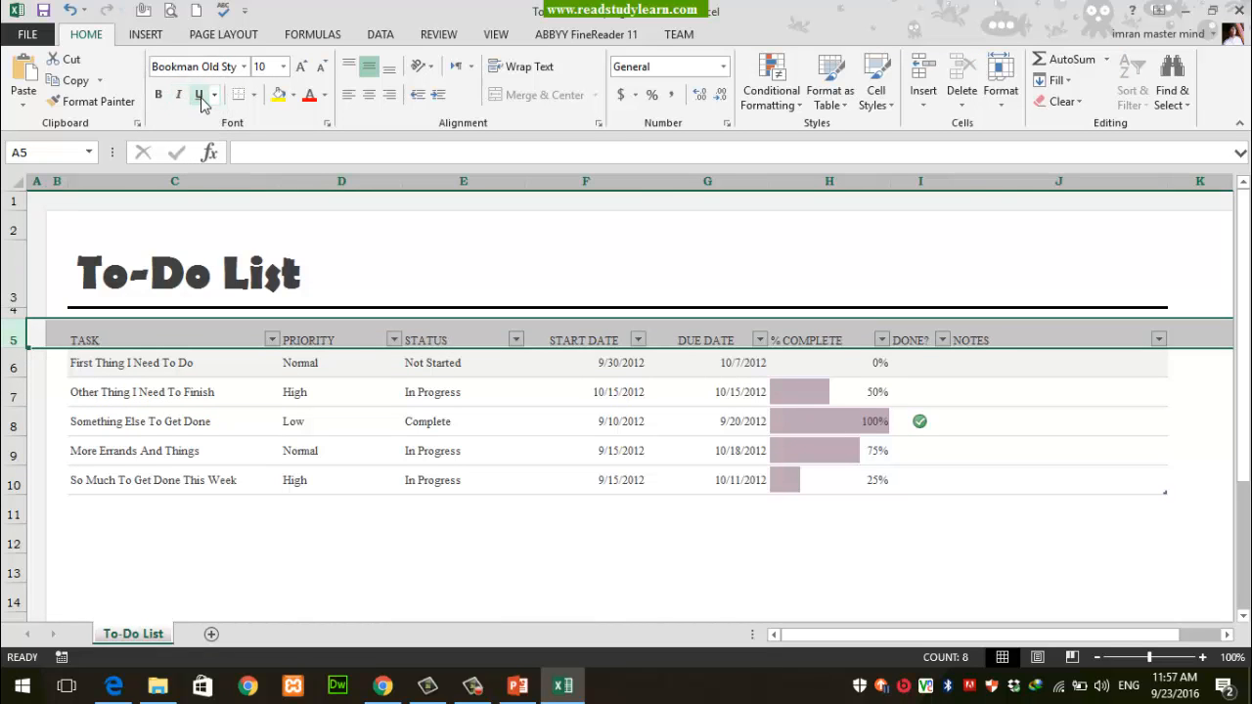
pyautogui.click(307, 454)
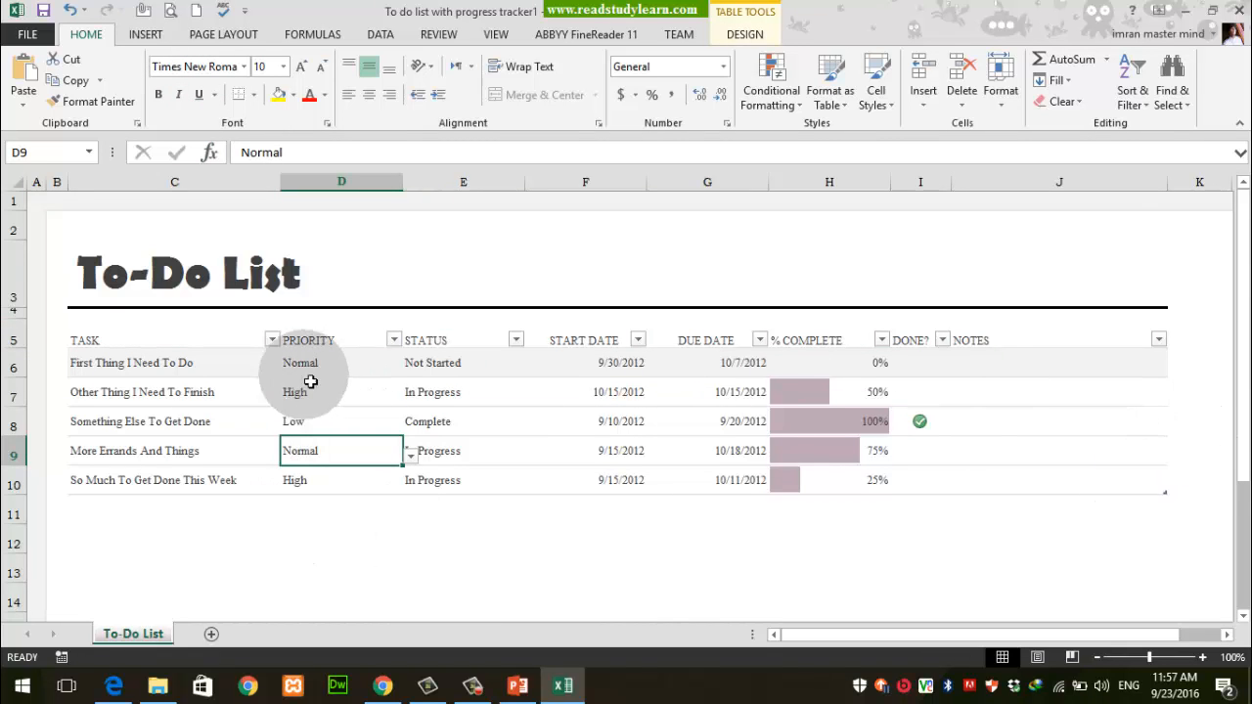
pyautogui.moveTo(146, 366); pyautogui.dragTo(1106, 522)
pyautogui.click(1111, 565)
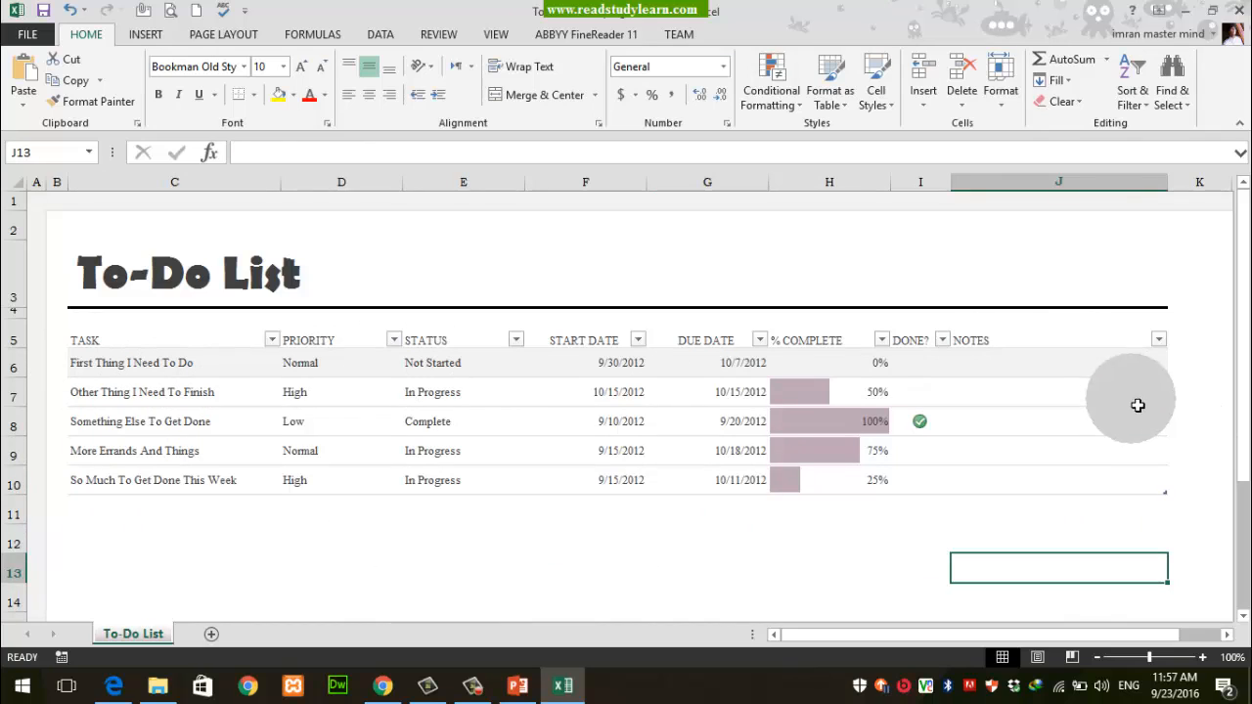
pyautogui.moveTo(319, 373); pyautogui.dragTo(320, 492)
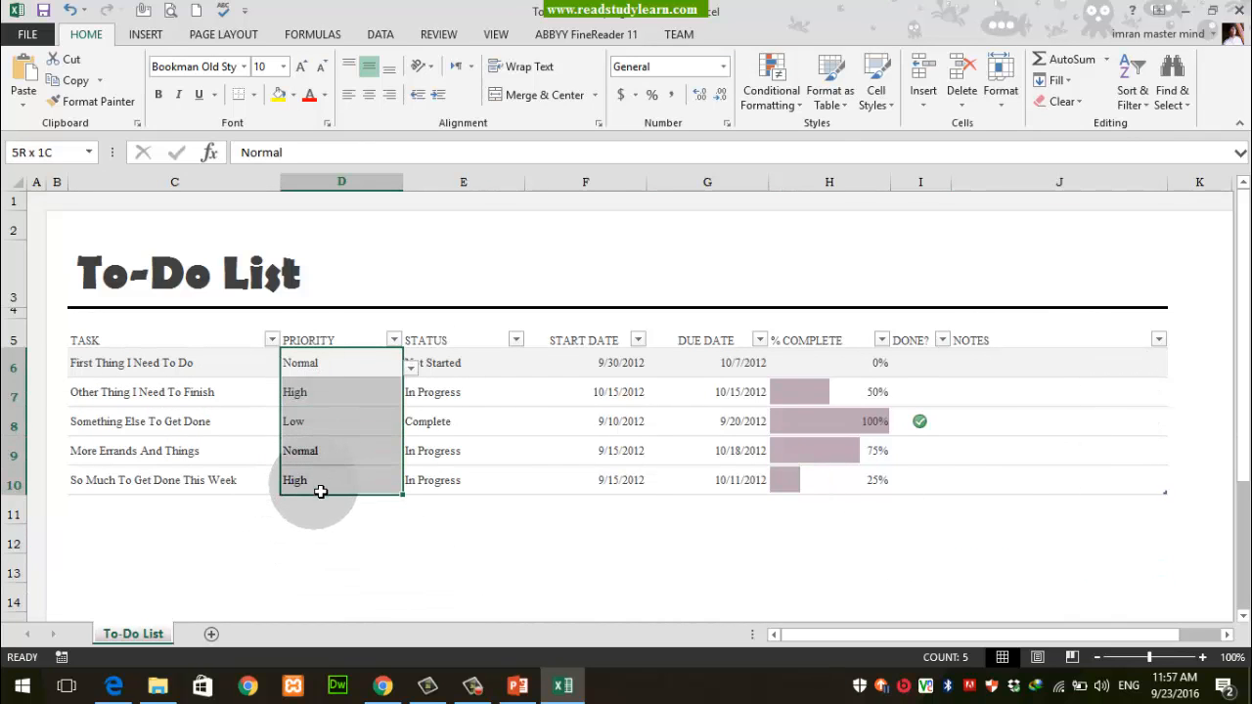
pyautogui.click(324, 364)
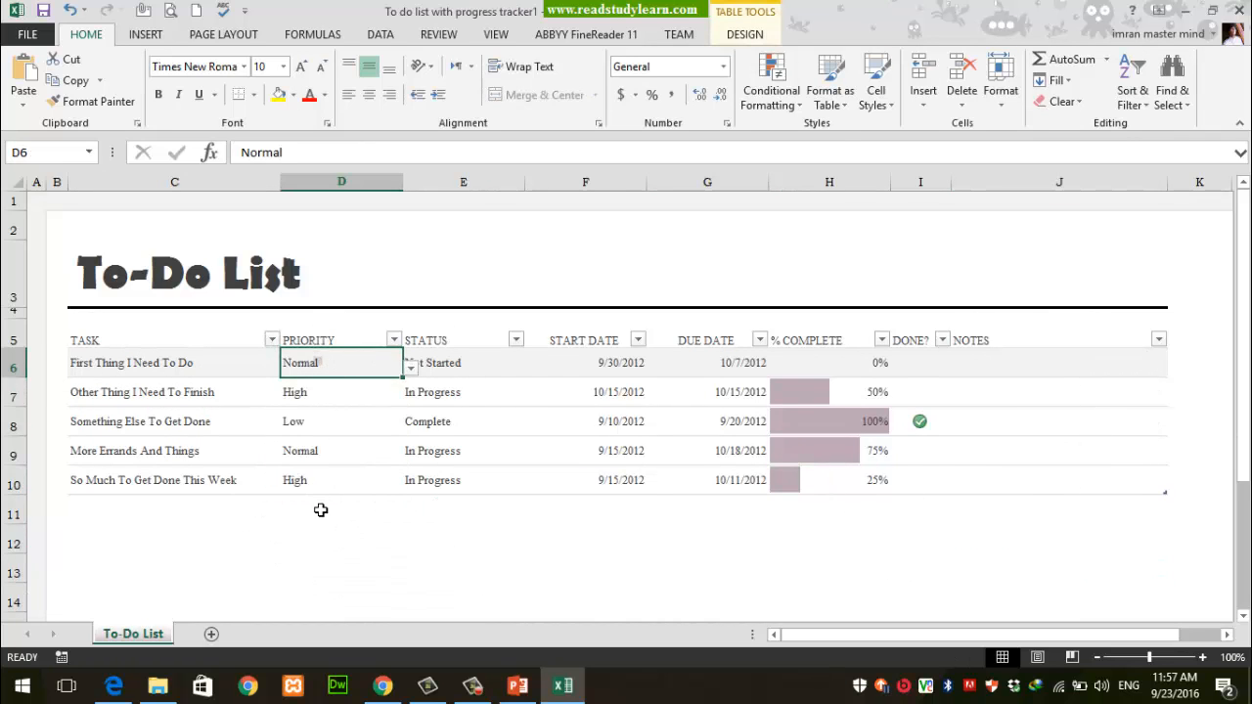
pyautogui.click(483, 378)
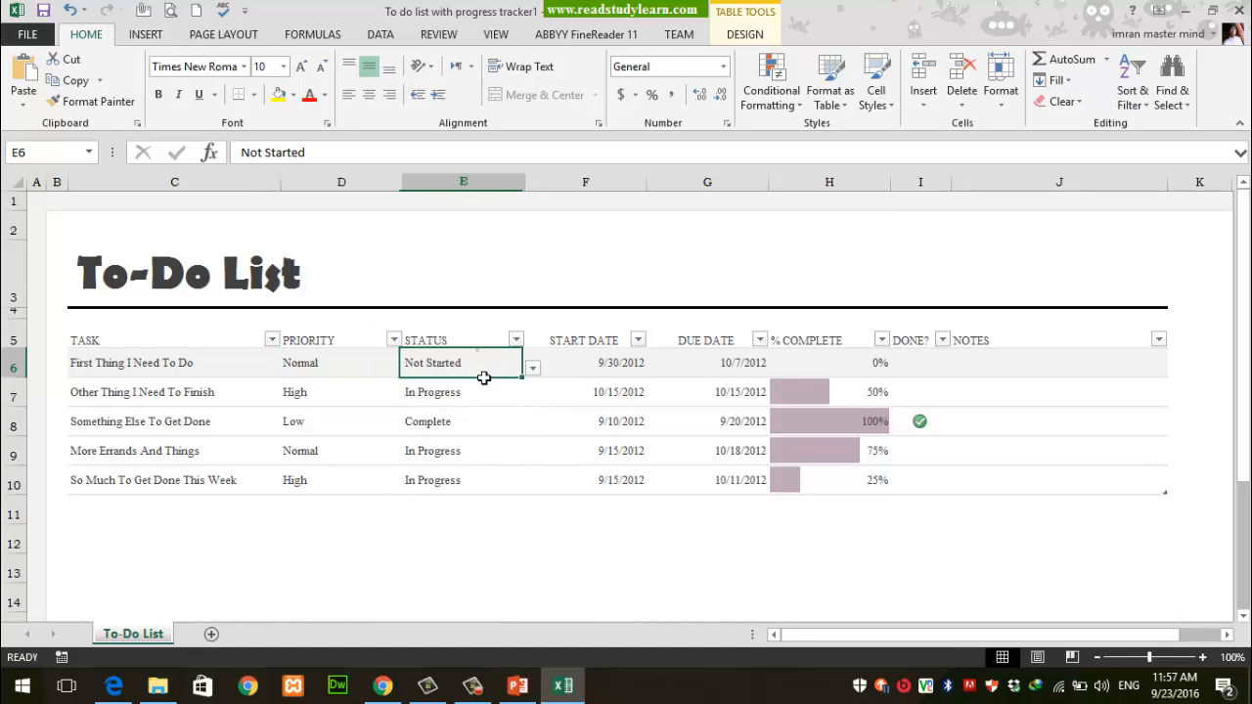
pyautogui.moveTo(483, 378); pyautogui.dragTo(481, 489)
pyautogui.click(673, 428)
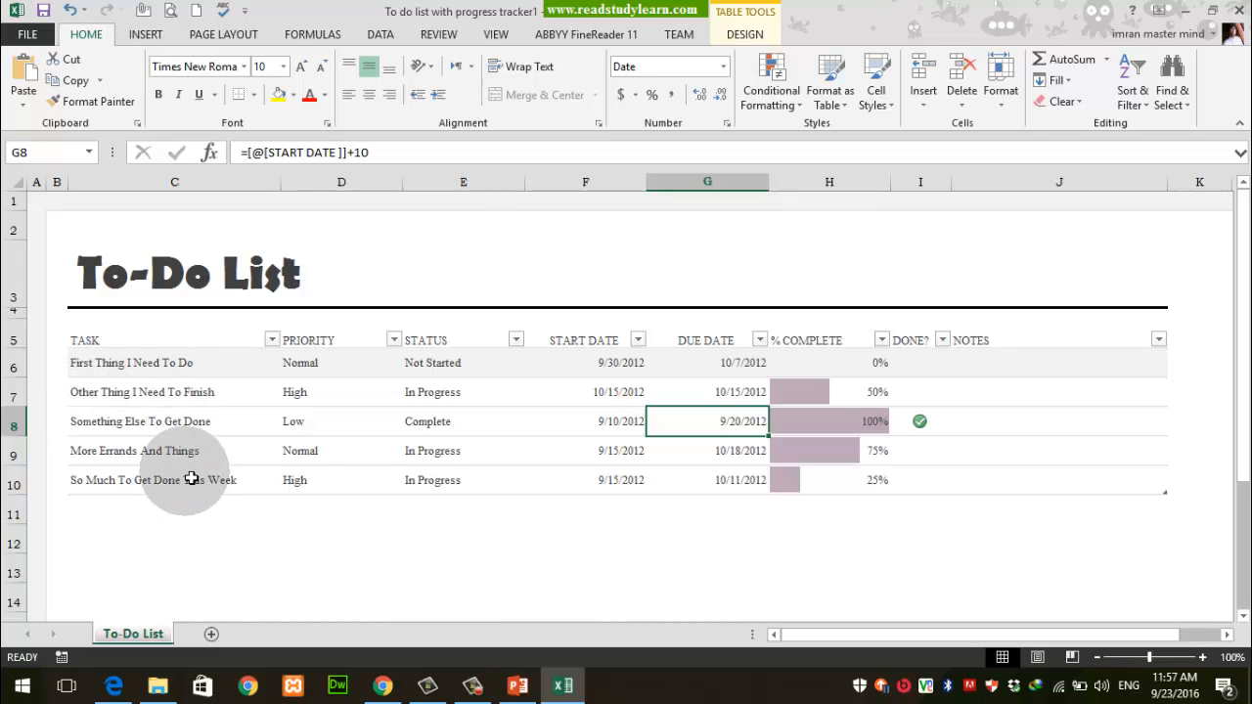
pyautogui.moveTo(111, 361); pyautogui.dragTo(1126, 503)
pyautogui.click(1126, 578)
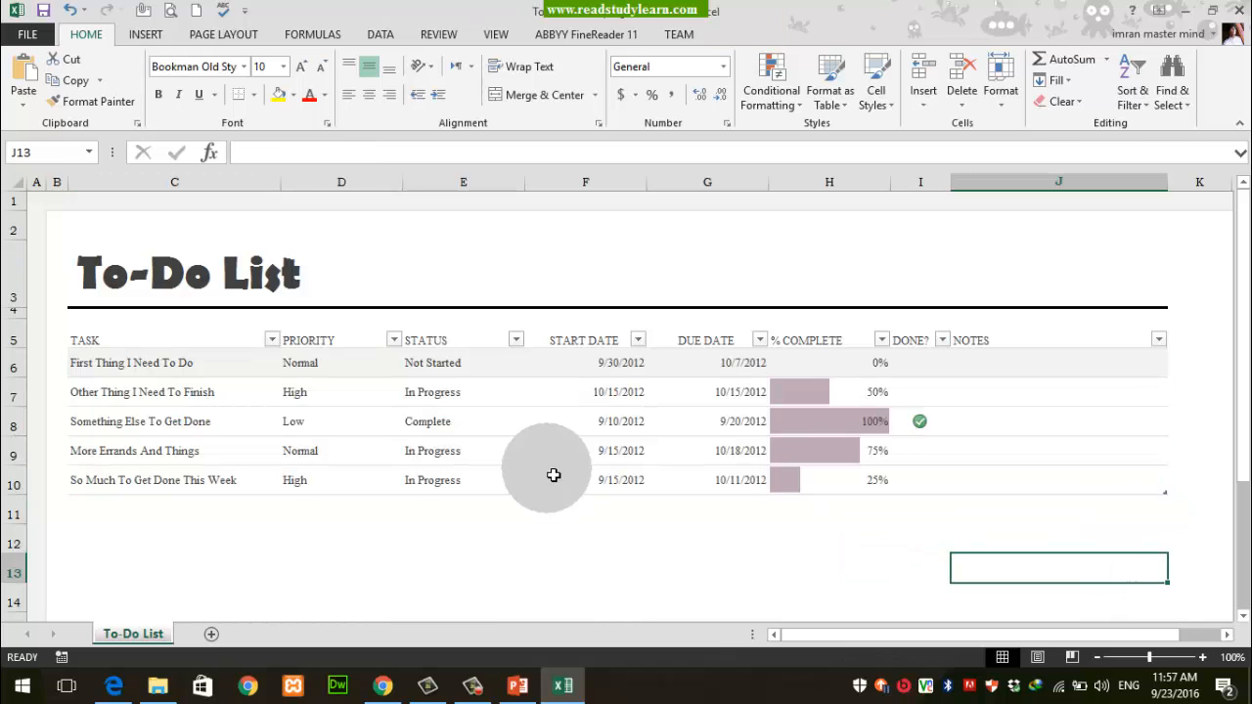
pyautogui.click(254, 95)
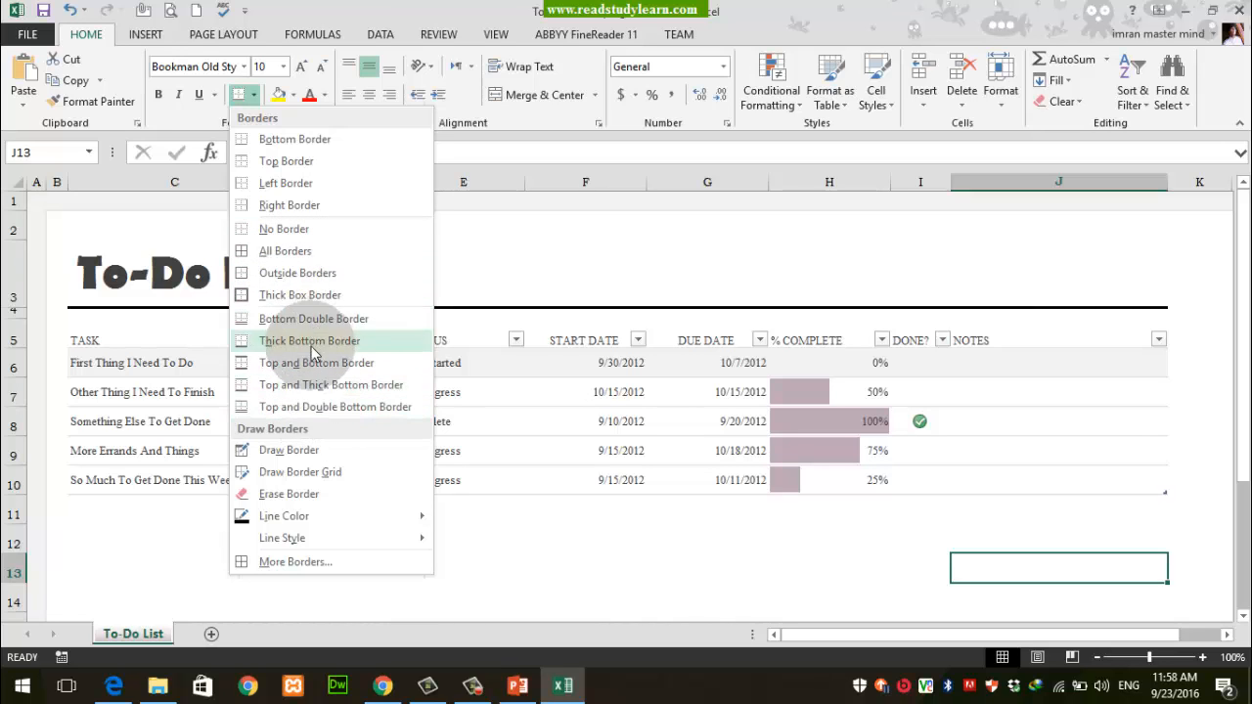
pyautogui.click(289, 494)
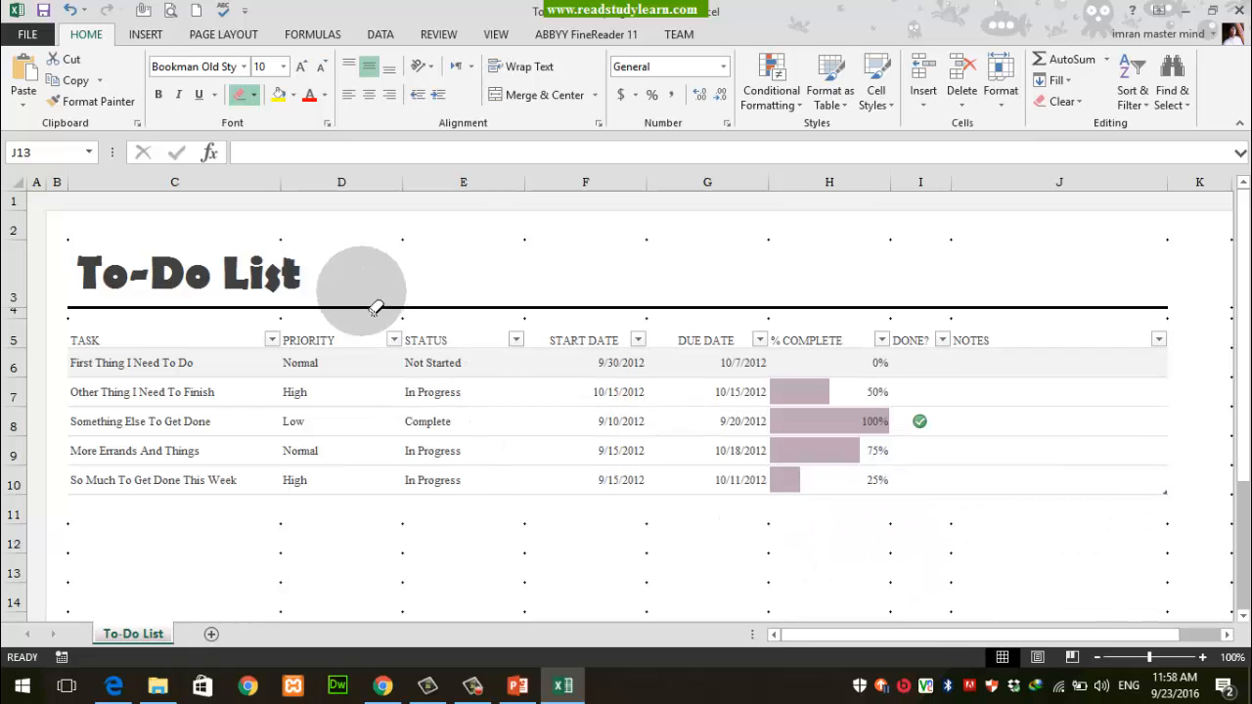
pyautogui.click(314, 156)
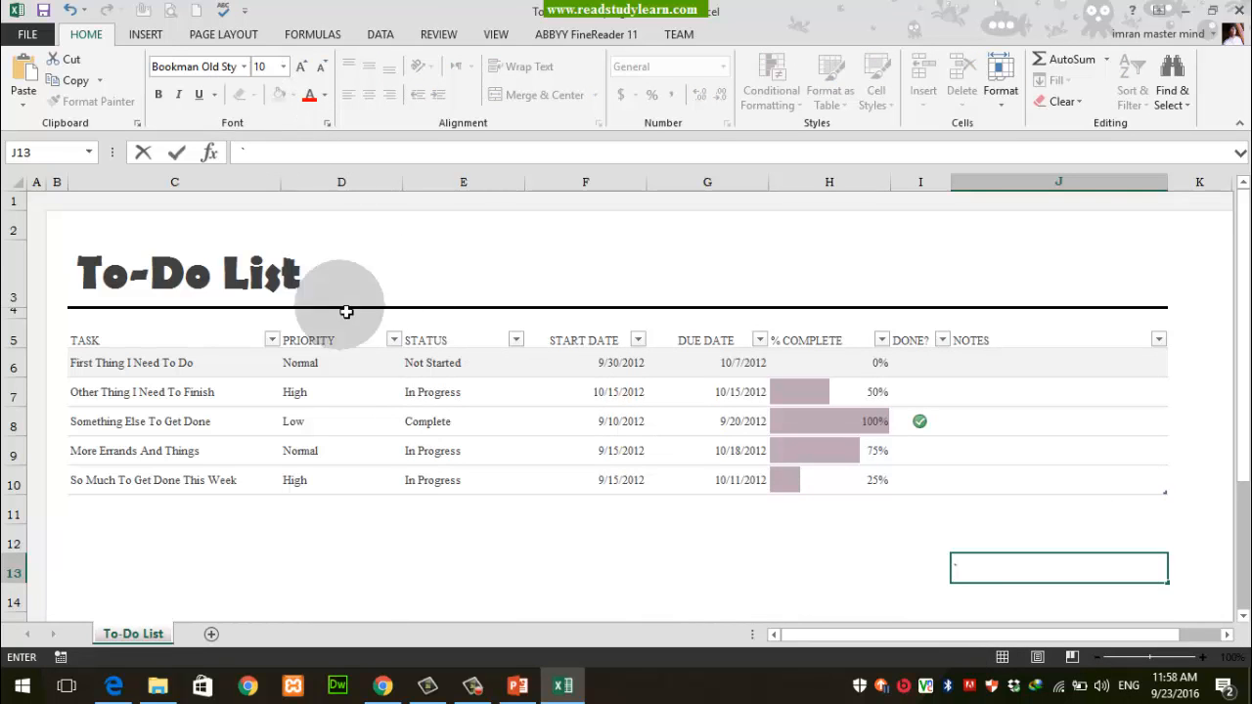
pyautogui.click(293, 387)
# Step: Apply All Borders to the body of the to-do table (C6:J10)
pyautogui.click(173, 375)
pyautogui.moveTo(173, 378); pyautogui.dragTo(1126, 483)
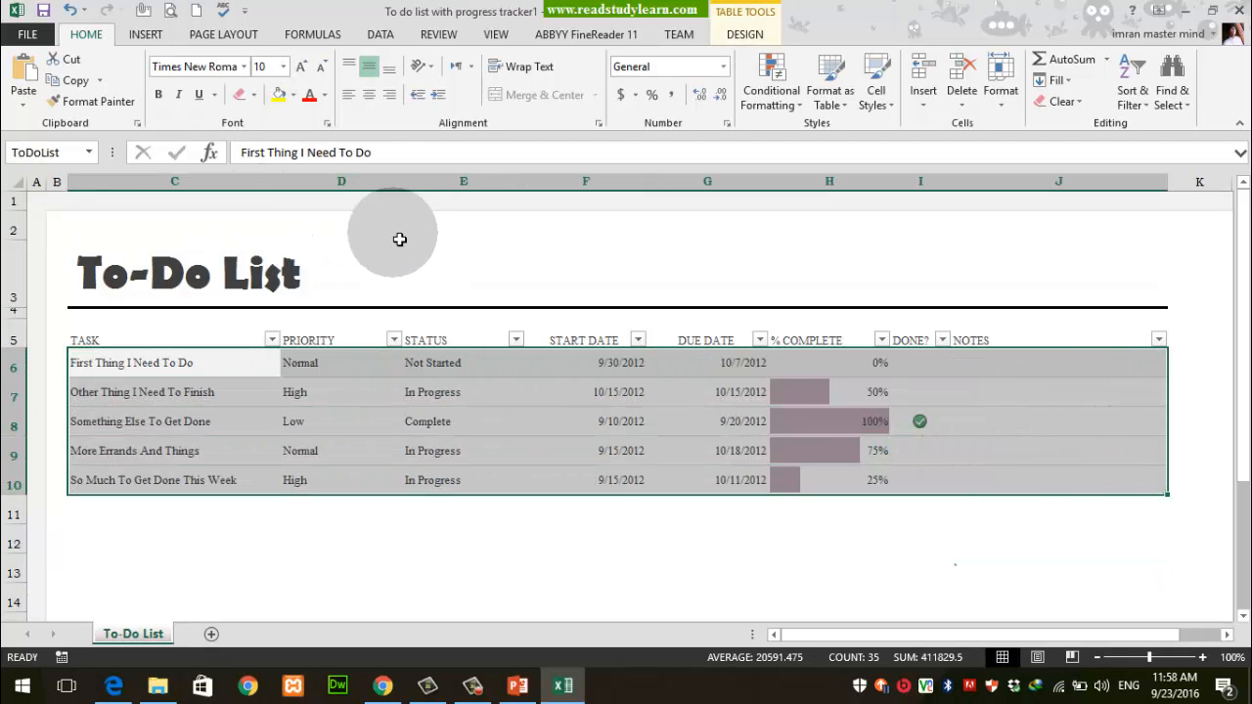
pyautogui.click(253, 95)
pyautogui.click(278, 256)
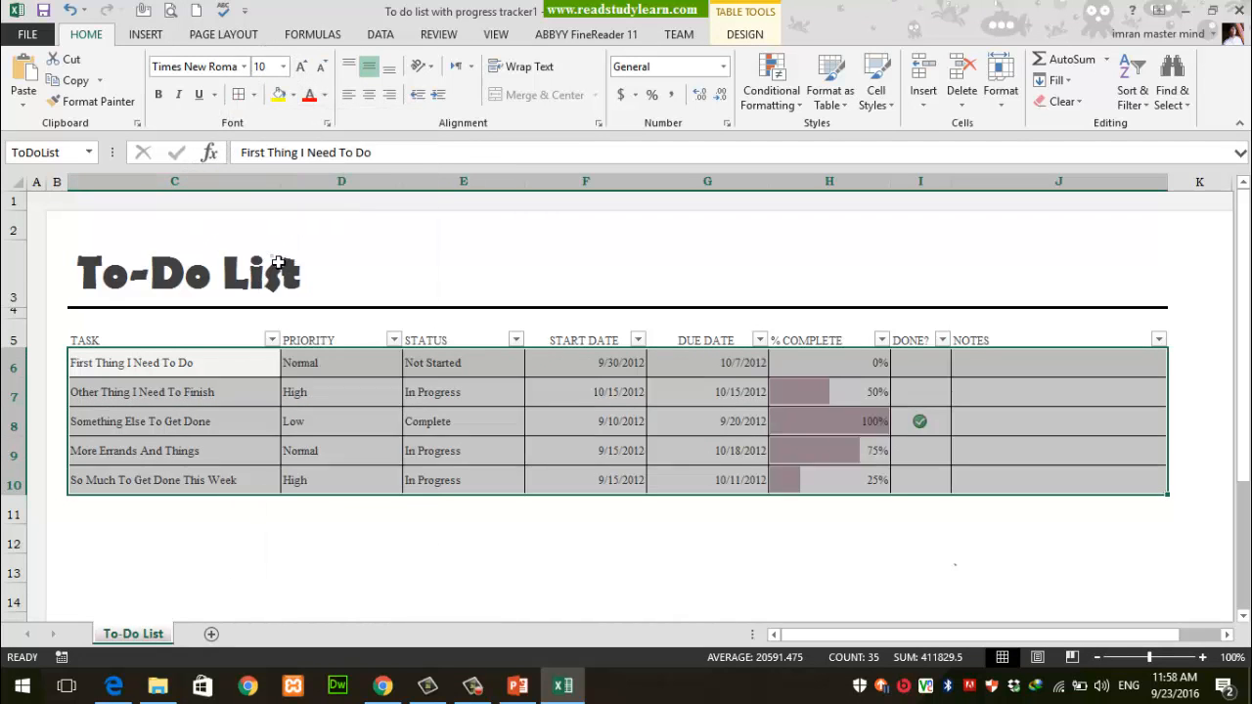
pyautogui.click(617, 390)
pyautogui.hotkey('ctrl', 'a')
pyautogui.hotkey('ctrl', 'a')
pyautogui.click(929, 515)
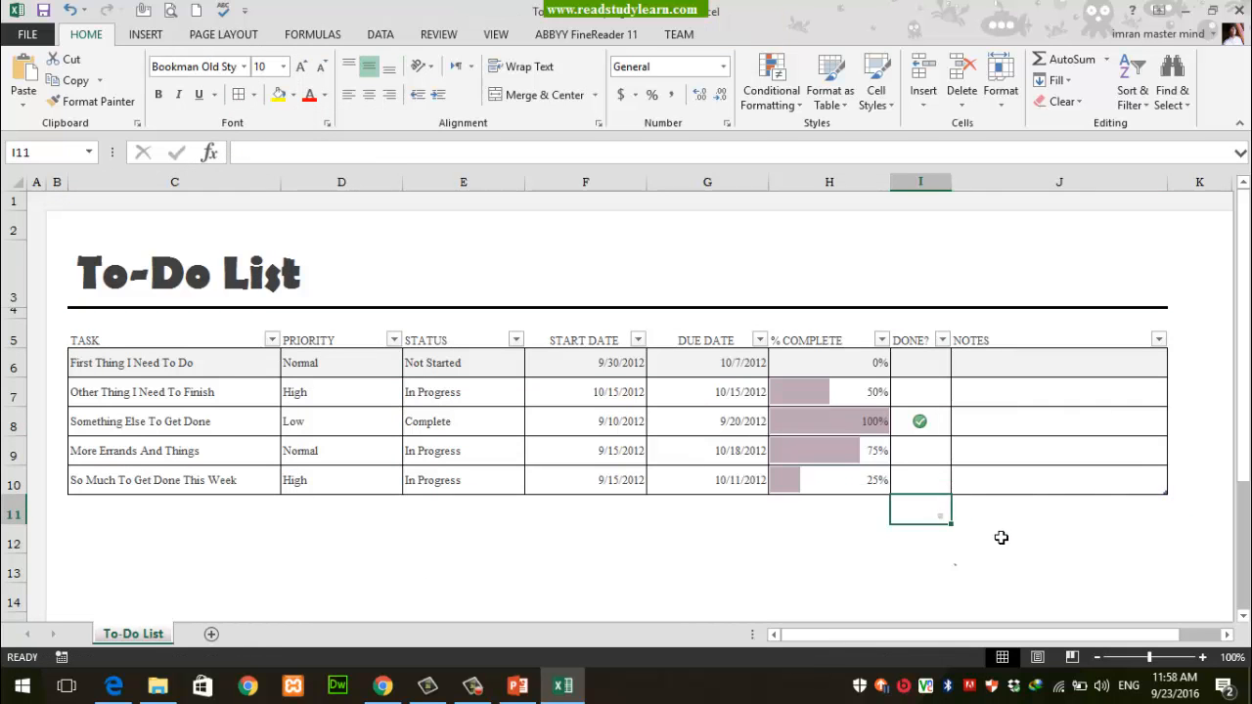
# Step: Erase the bottom border of the table's last row (C10:J10) with the Erase Border tool
pyautogui.click(1016, 541)
pyautogui.click(252, 94)
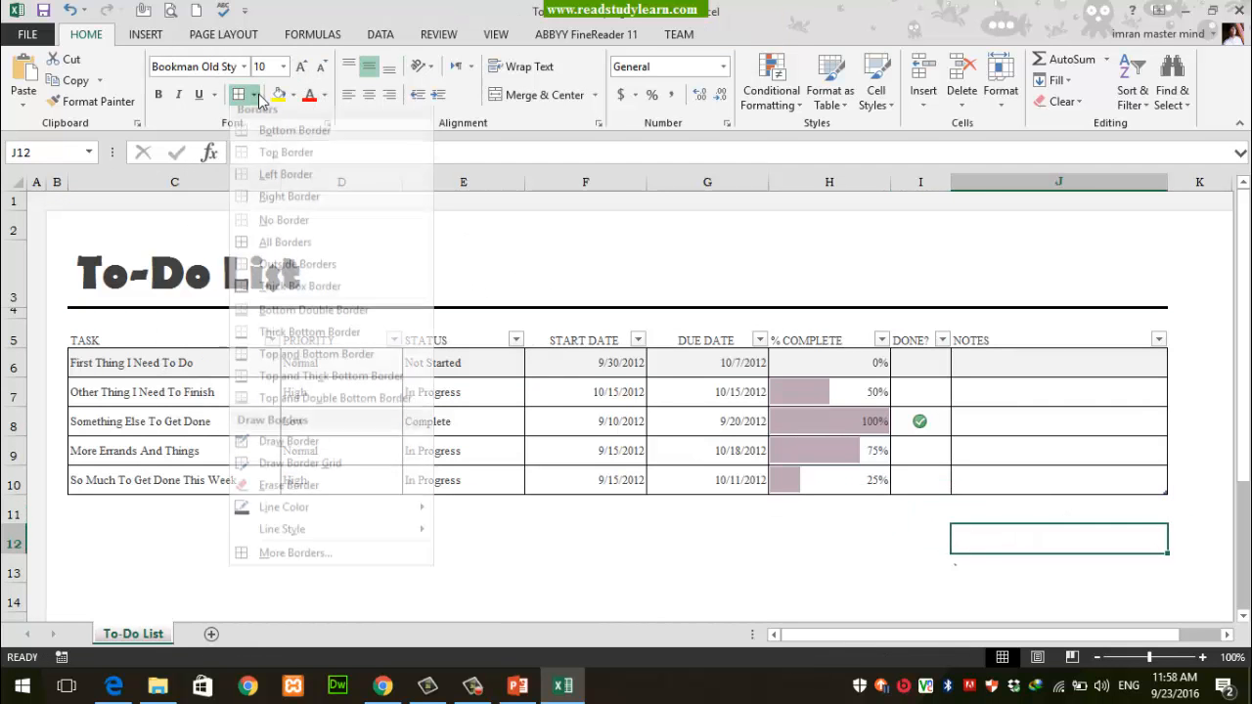
pyautogui.click(289, 494)
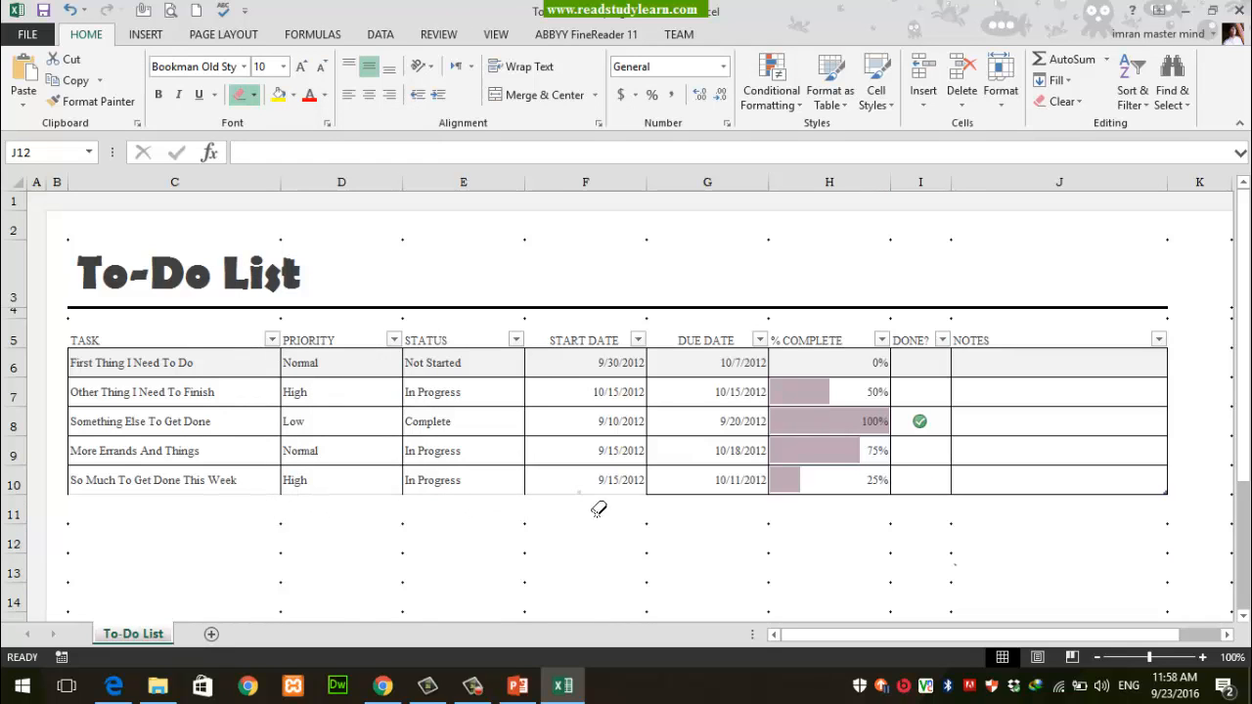
pyautogui.click(1014, 498)
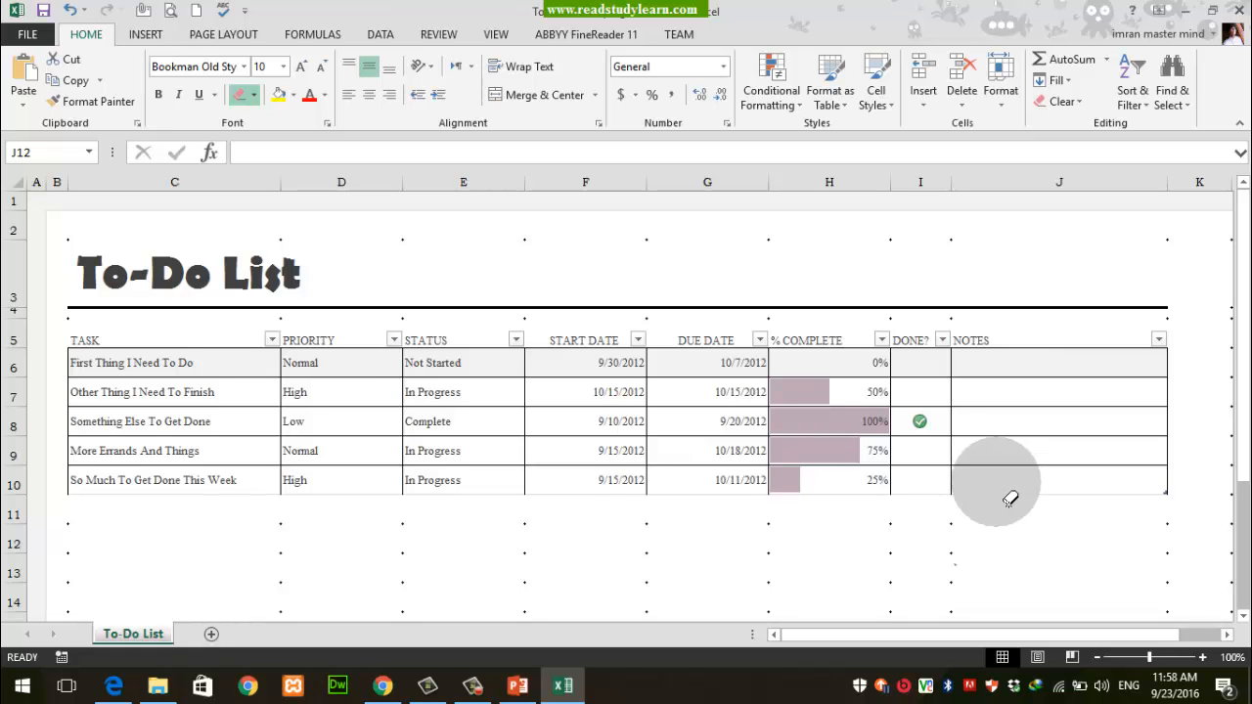
pyautogui.click(300, 434)
pyautogui.press('Escape')
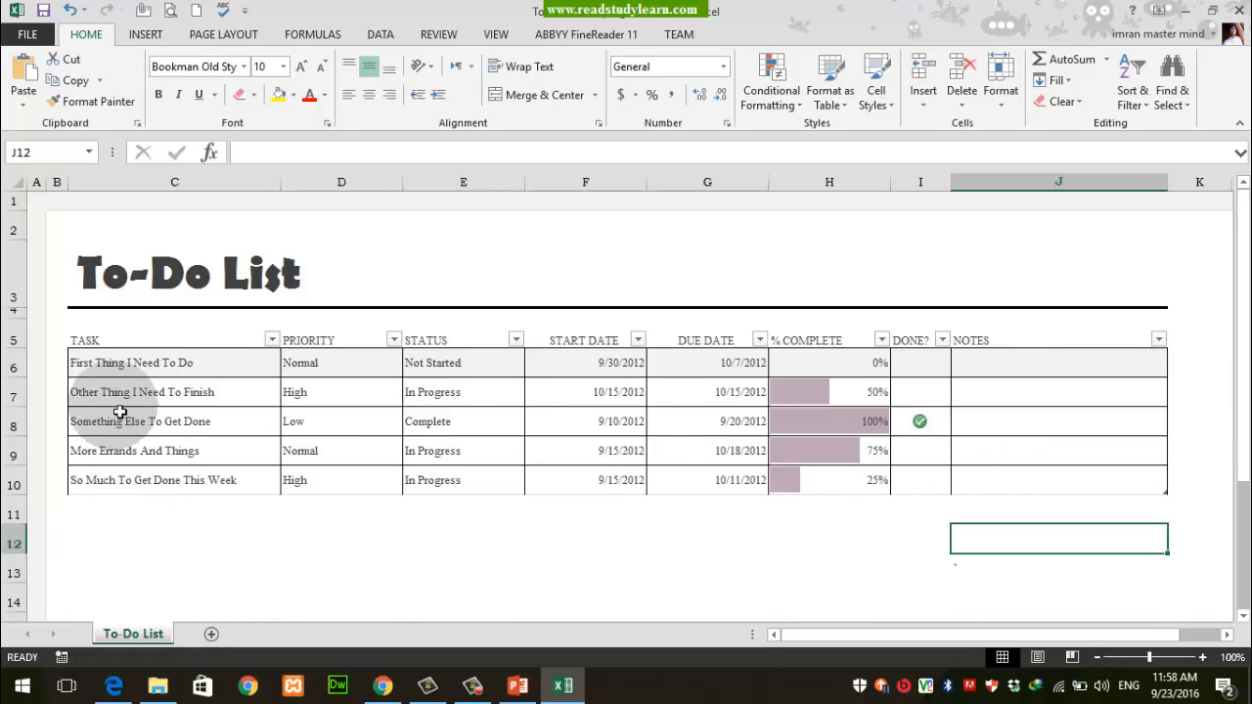
# Step: Set the border line colour to green and draw border lines along row 8 of the to-do table
pyautogui.moveTo(115, 370)
pyautogui.mouseDown()
pyautogui.moveTo(201, 447)
pyautogui.moveTo(1034, 480)
pyautogui.mouseUp()
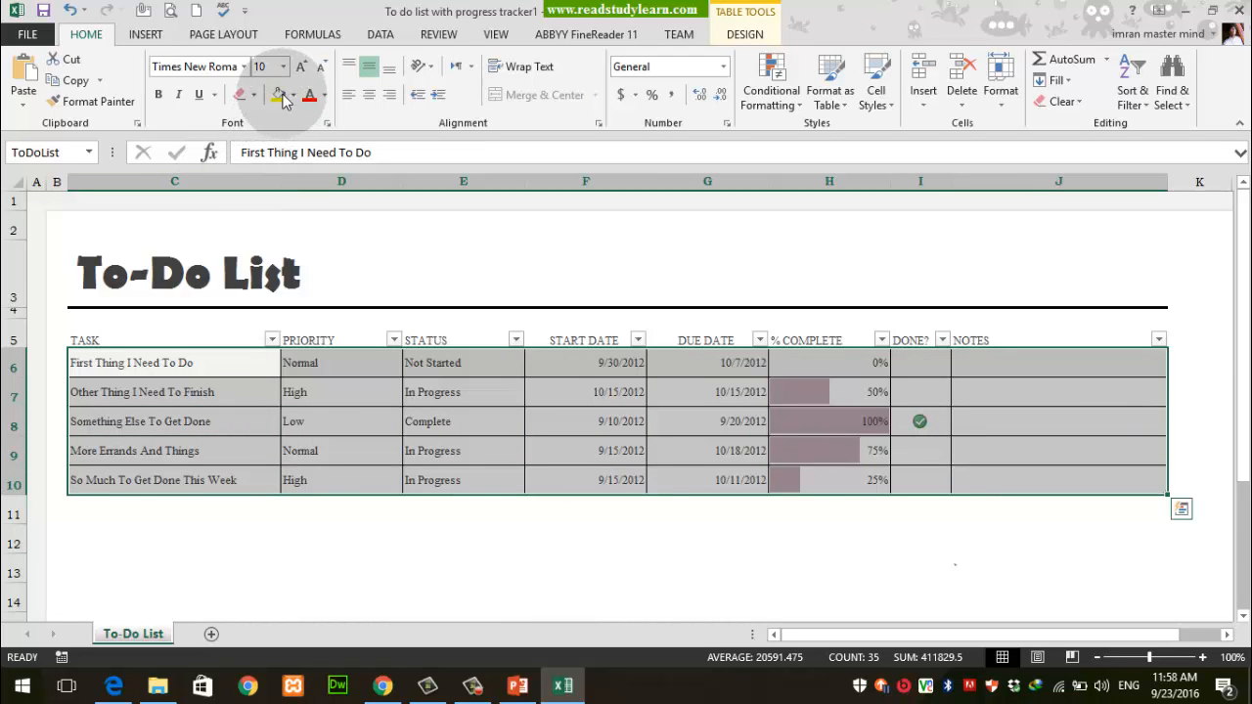
pyautogui.click(253, 95)
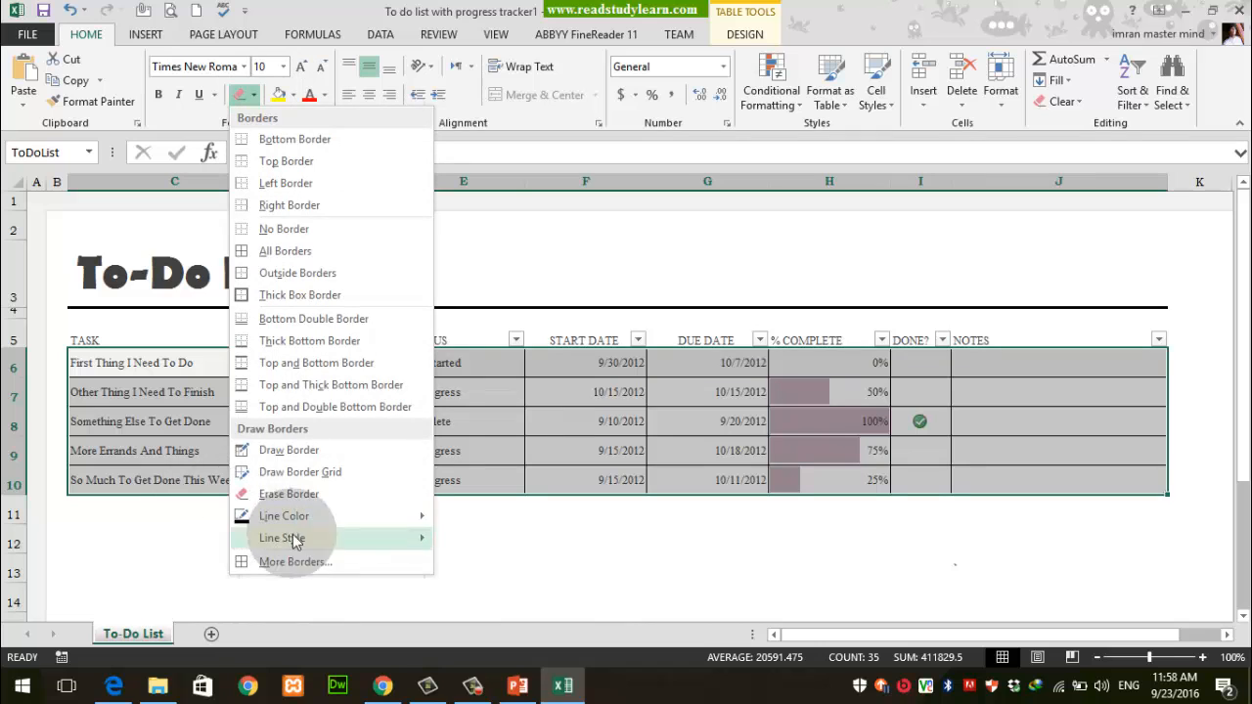
pyautogui.moveTo(305, 527)
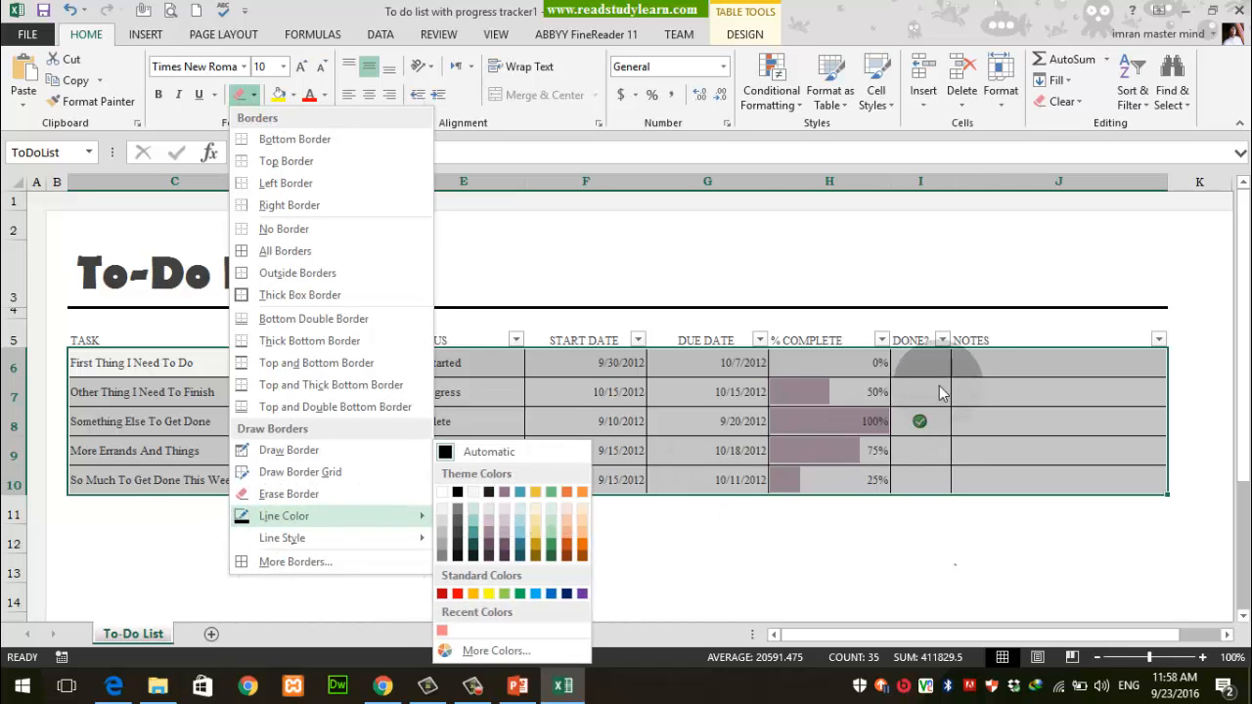
pyautogui.click(551, 506)
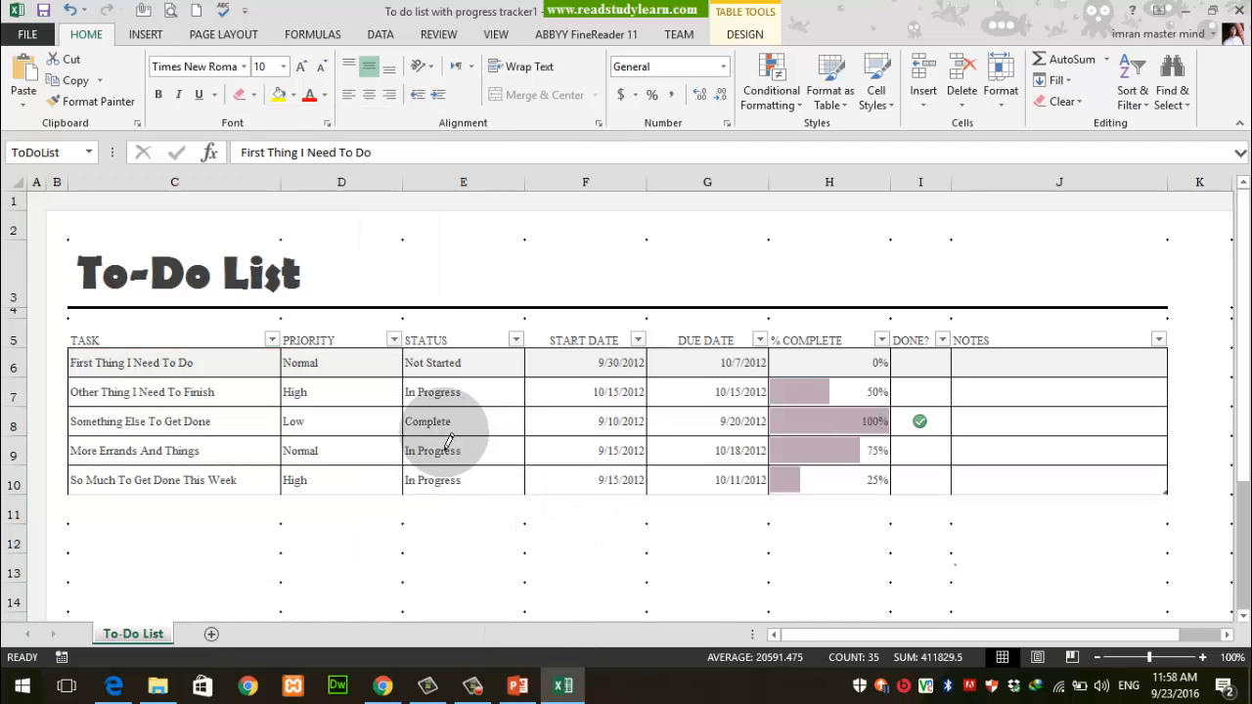
pyautogui.moveTo(448, 439); pyautogui.dragTo(892, 435)
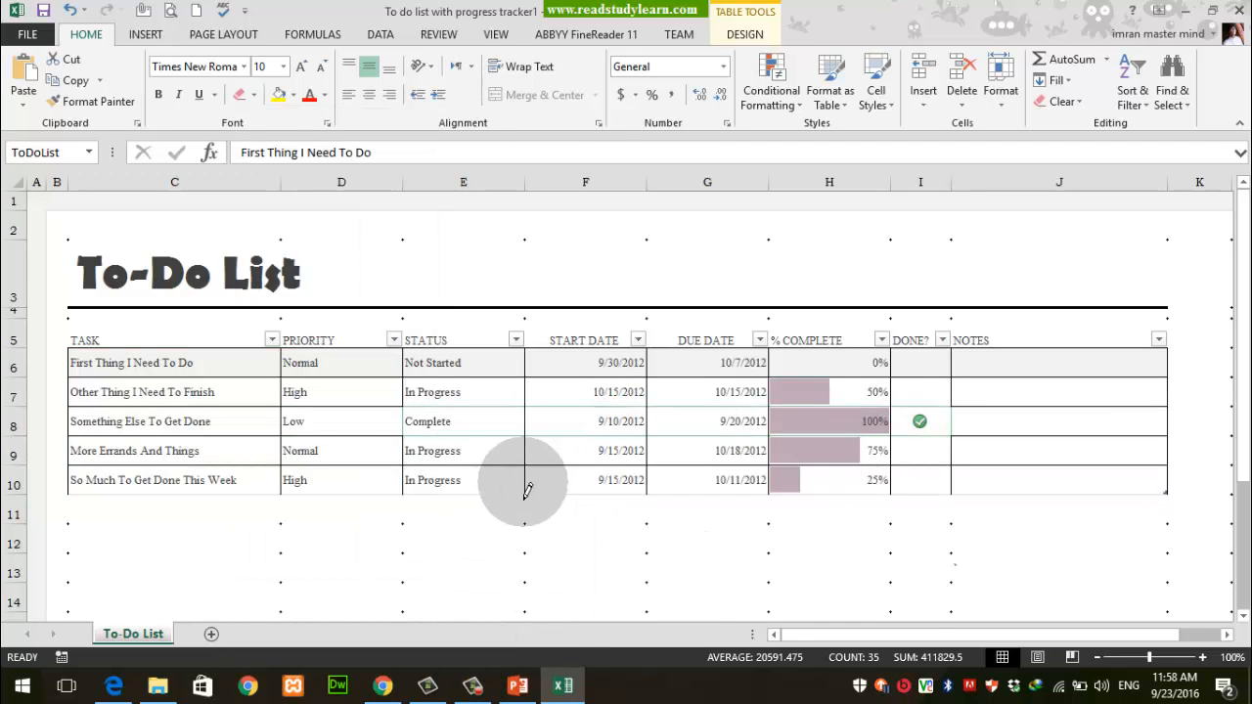
pyautogui.press('Escape')
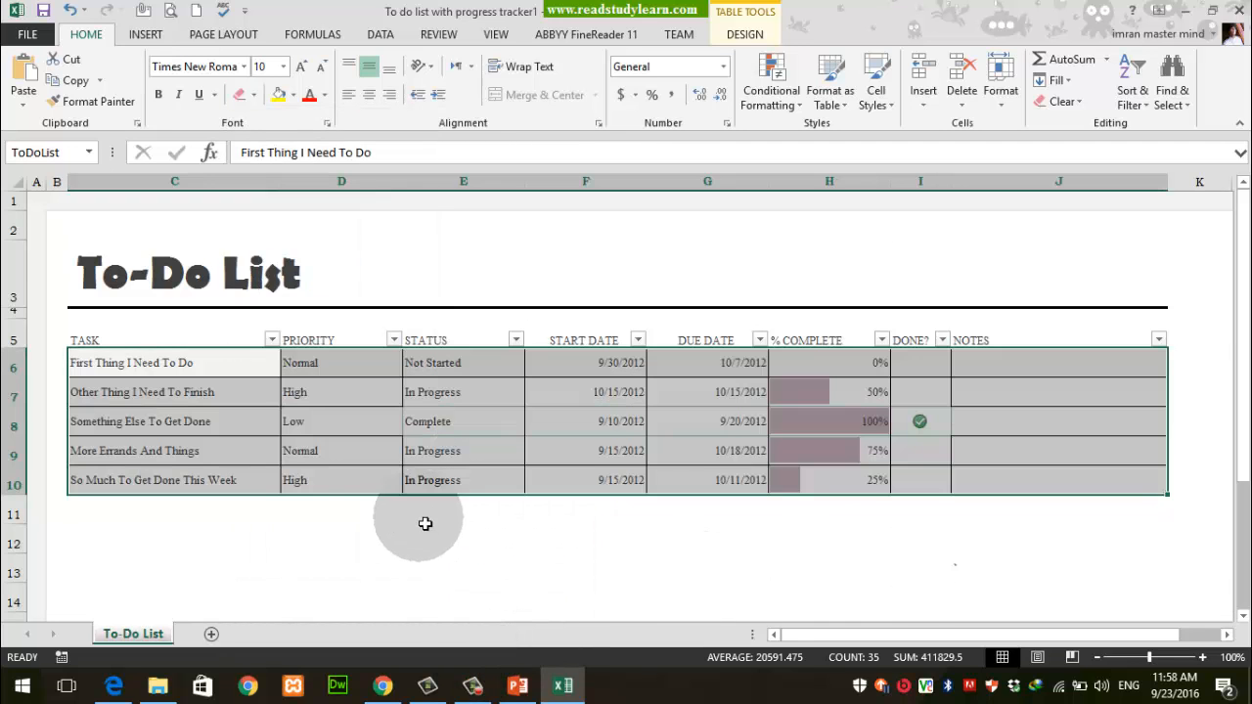
# Step: Set the border line style to dashed and draw borders around C6:J9 and on empty cells below the table
pyautogui.click(254, 97)
pyautogui.moveTo(285, 539)
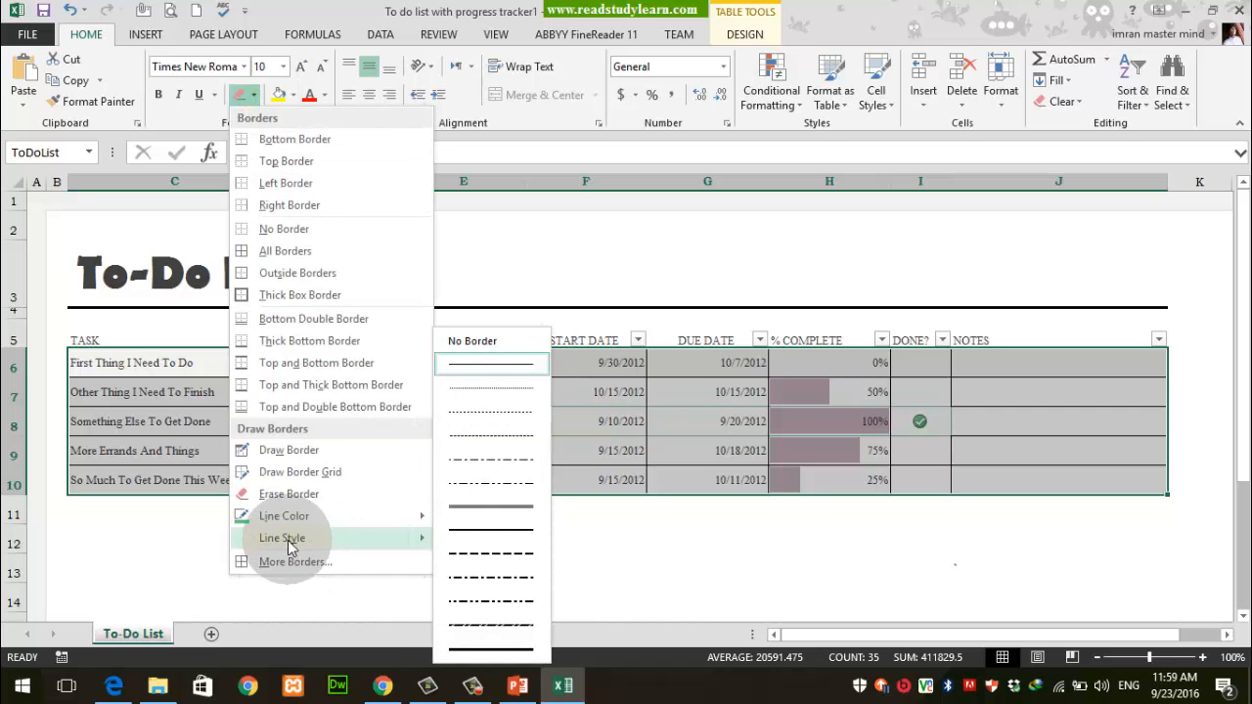
pyautogui.click(486, 558)
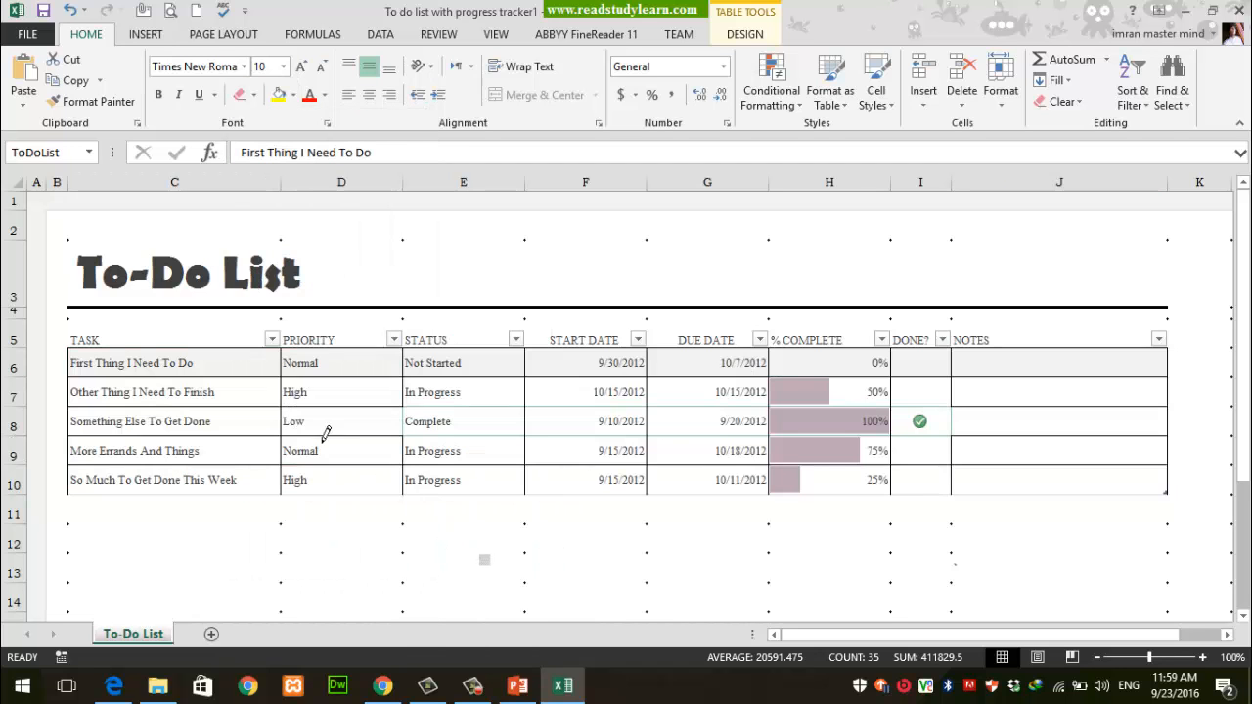
pyautogui.moveTo(195, 358)
pyautogui.mouseDown()
pyautogui.moveTo(813, 505)
pyautogui.moveTo(1026, 467)
pyautogui.moveTo(964, 561)
pyautogui.mouseUp()
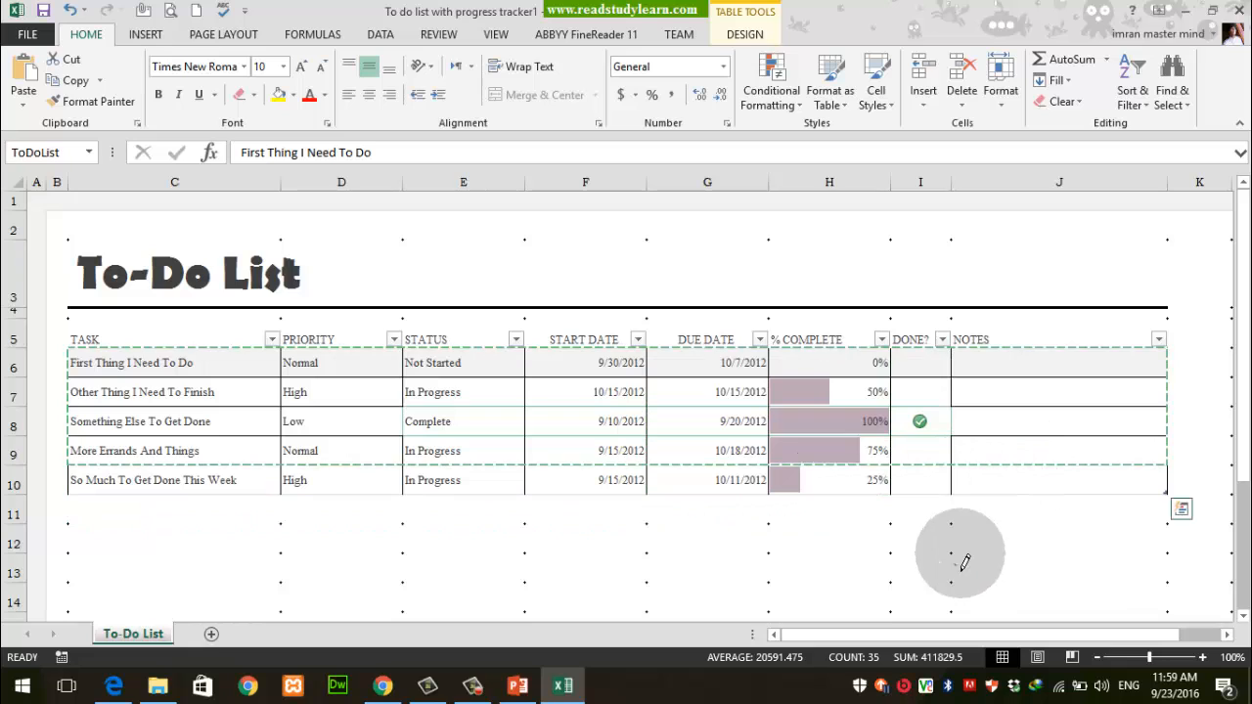
pyautogui.click(918, 523)
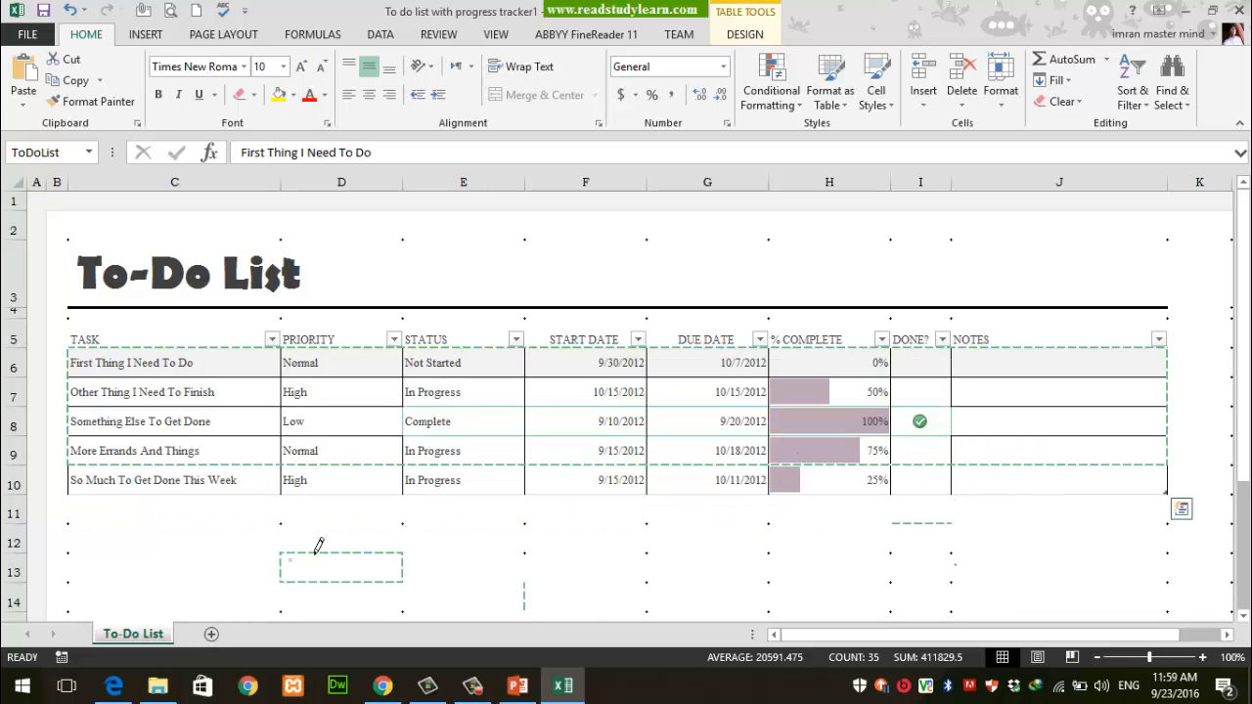
pyautogui.moveTo(318, 545); pyautogui.dragTo(620, 567)
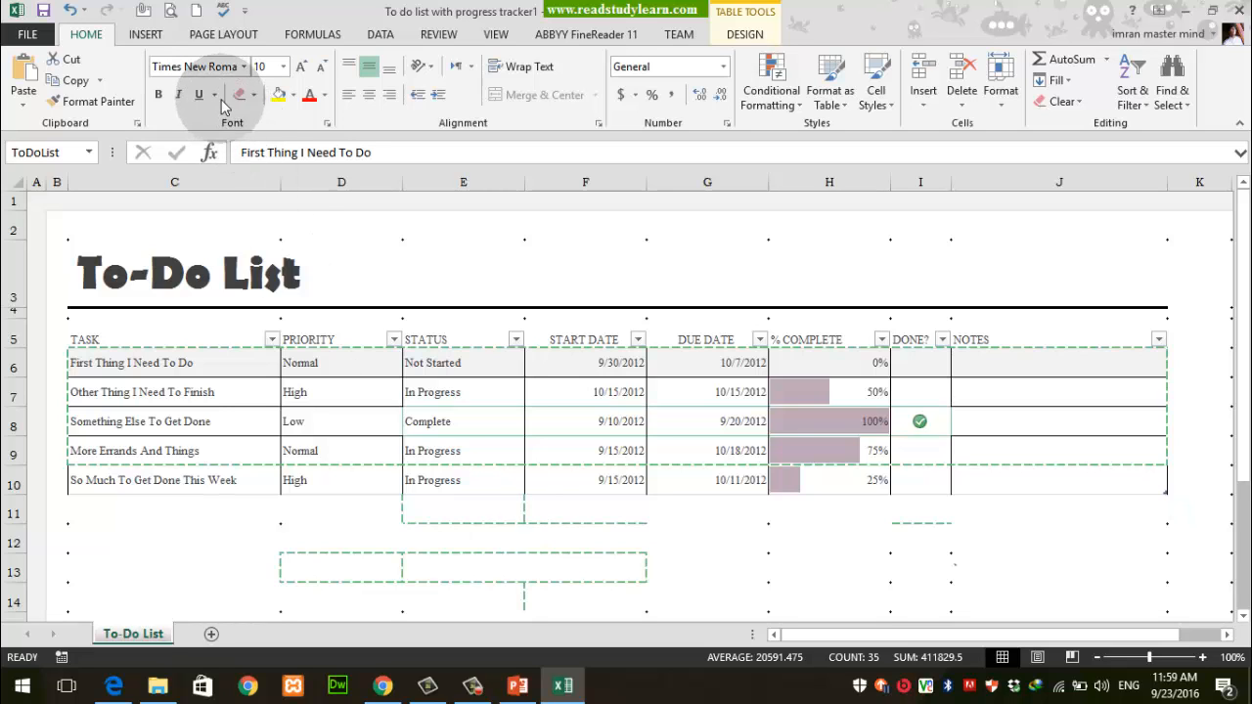
# Step: Undo the hand-drawn borders, the border erasing and the All Borders formatting on the table body (C6:J10)
pyautogui.hotkey('ctrl', 'z')
pyautogui.hotkey('ctrl', 'z')
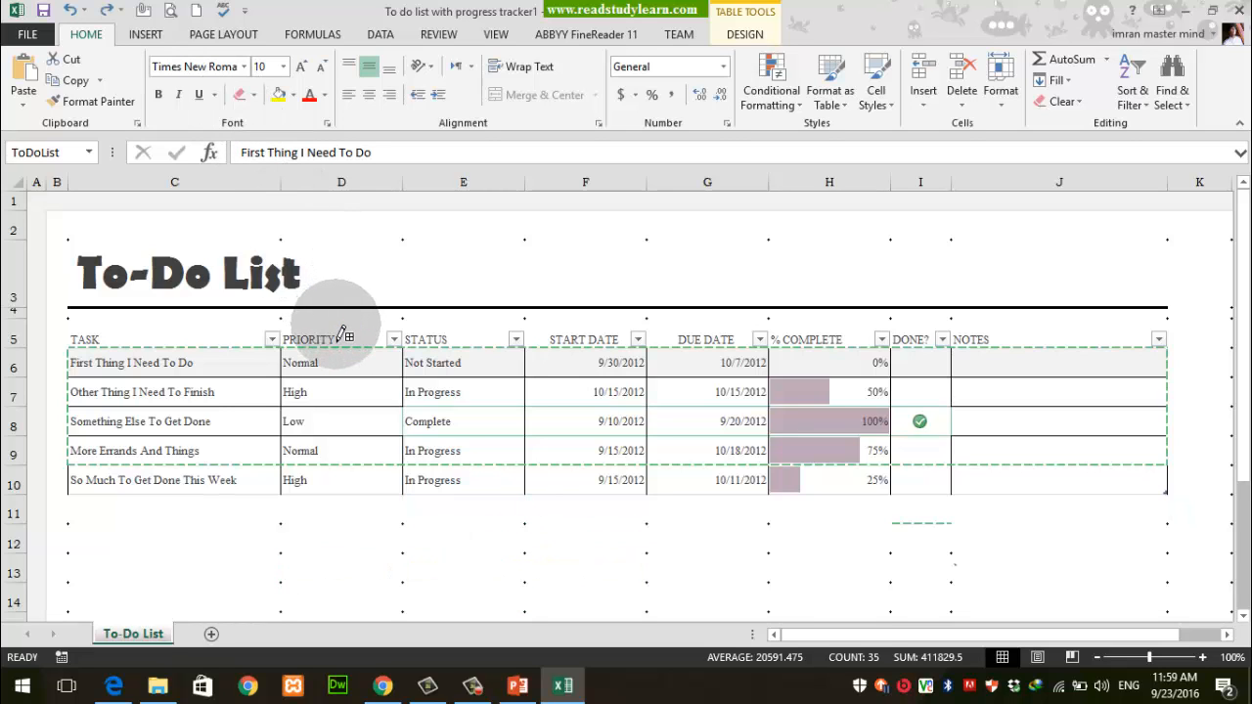
pyautogui.hotkey('ctrl', 'z')
pyautogui.hotkey('ctrl', 'z')
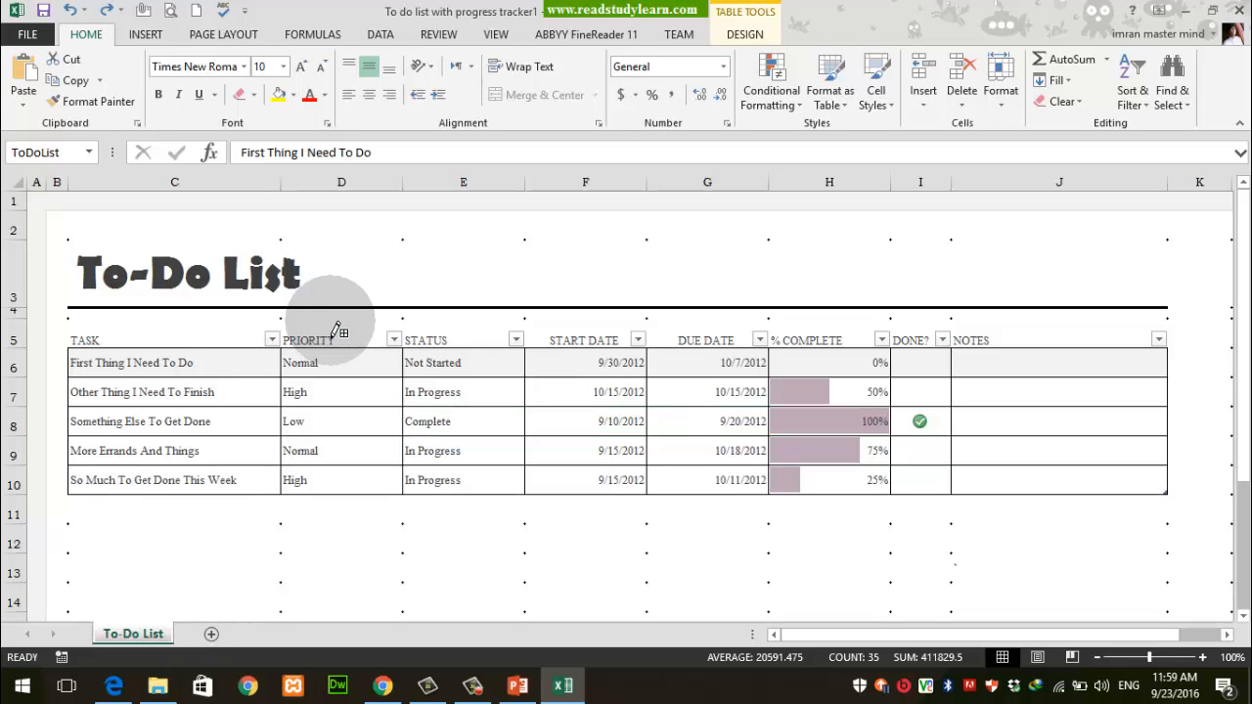
pyautogui.hotkey('ctrl', 'z')
# Step: Add left and top borders to cell C7 in the Format Cells border settings
pyautogui.click(151, 389)
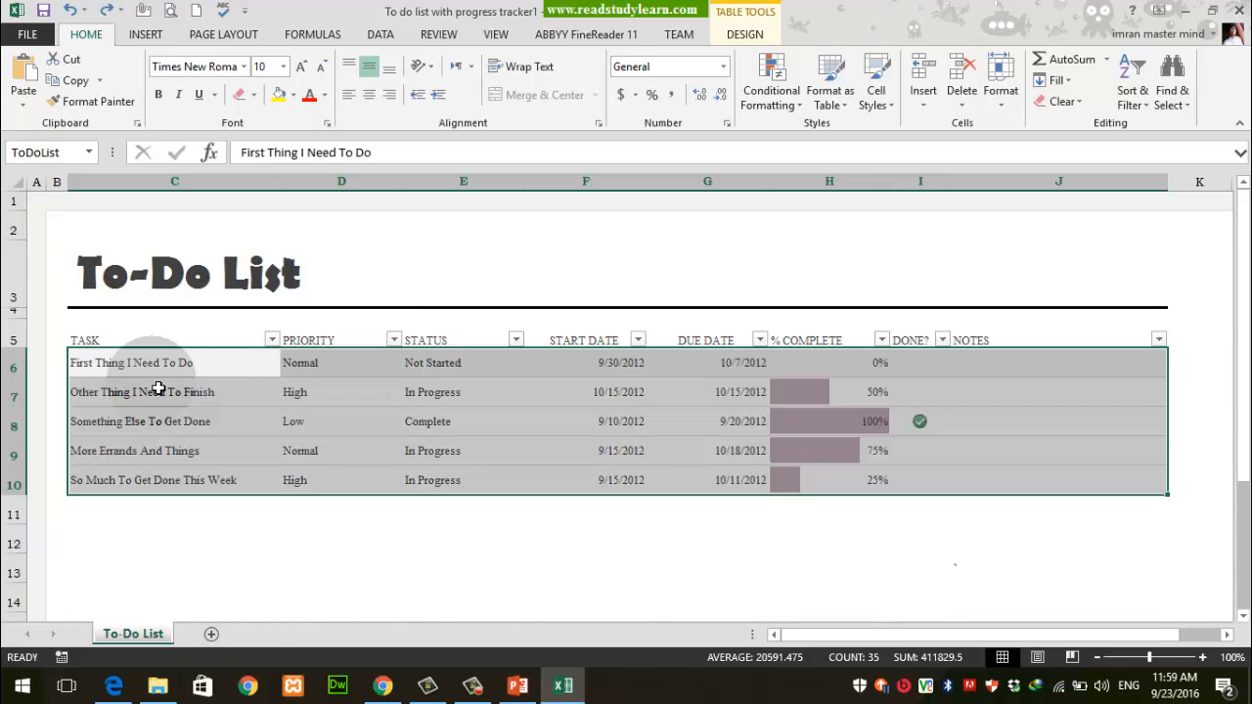
pyautogui.click(253, 95)
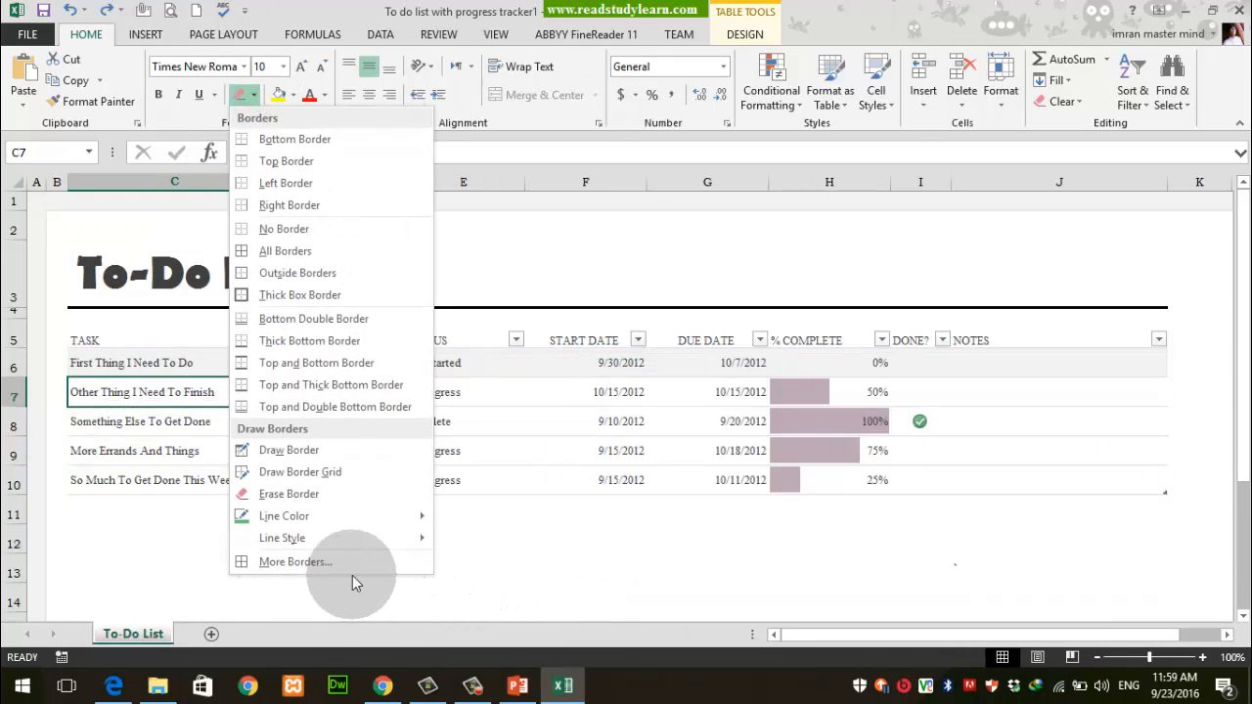
pyautogui.click(300, 563)
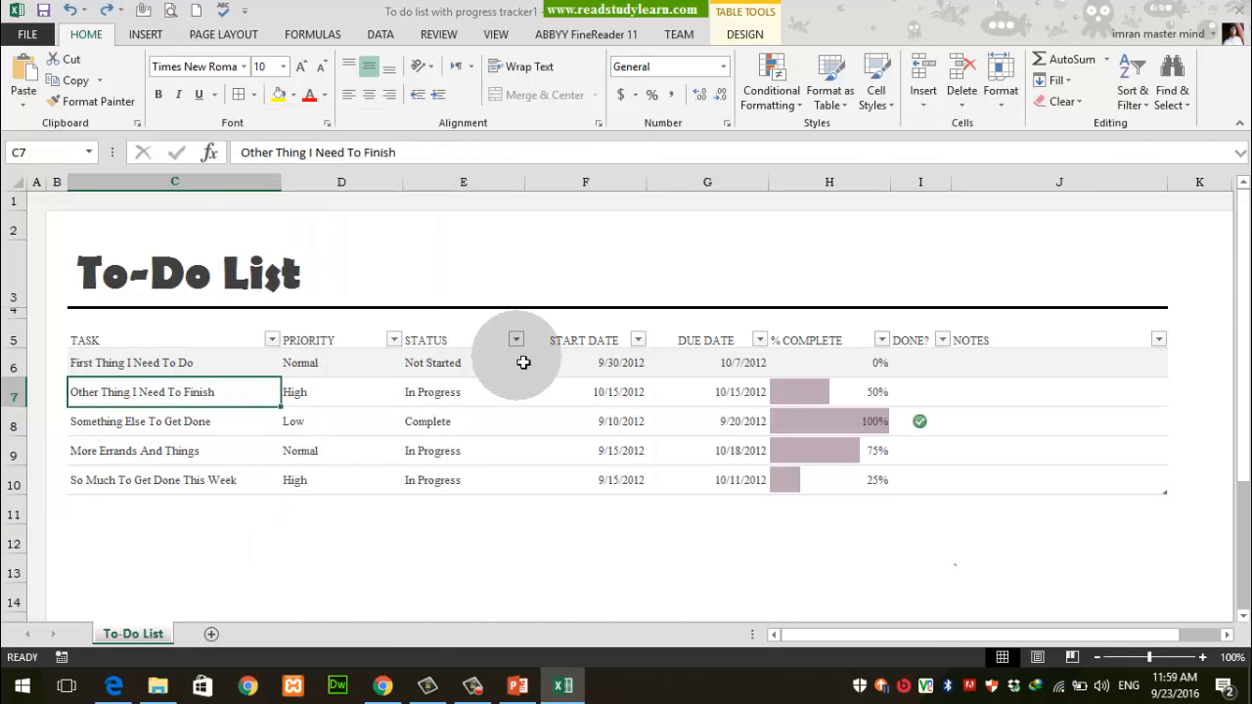
pyautogui.moveTo(919, 102); pyautogui.dragTo(700, 203)
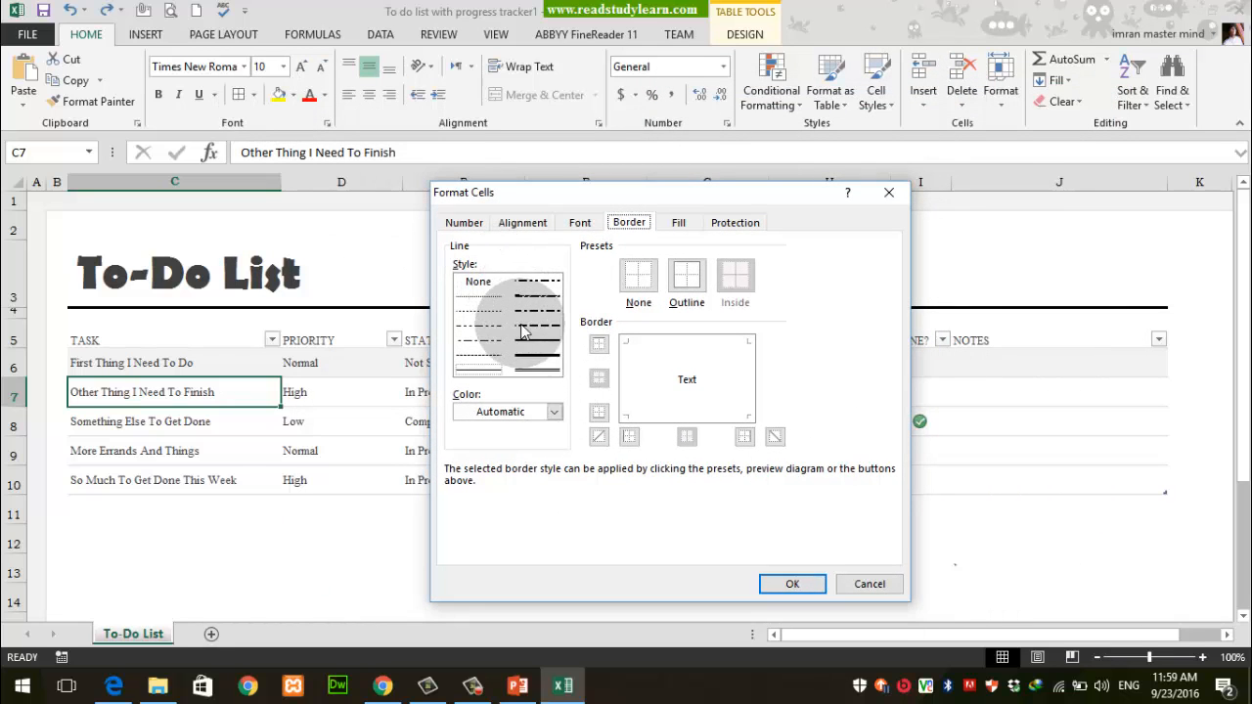
pyautogui.click(626, 379)
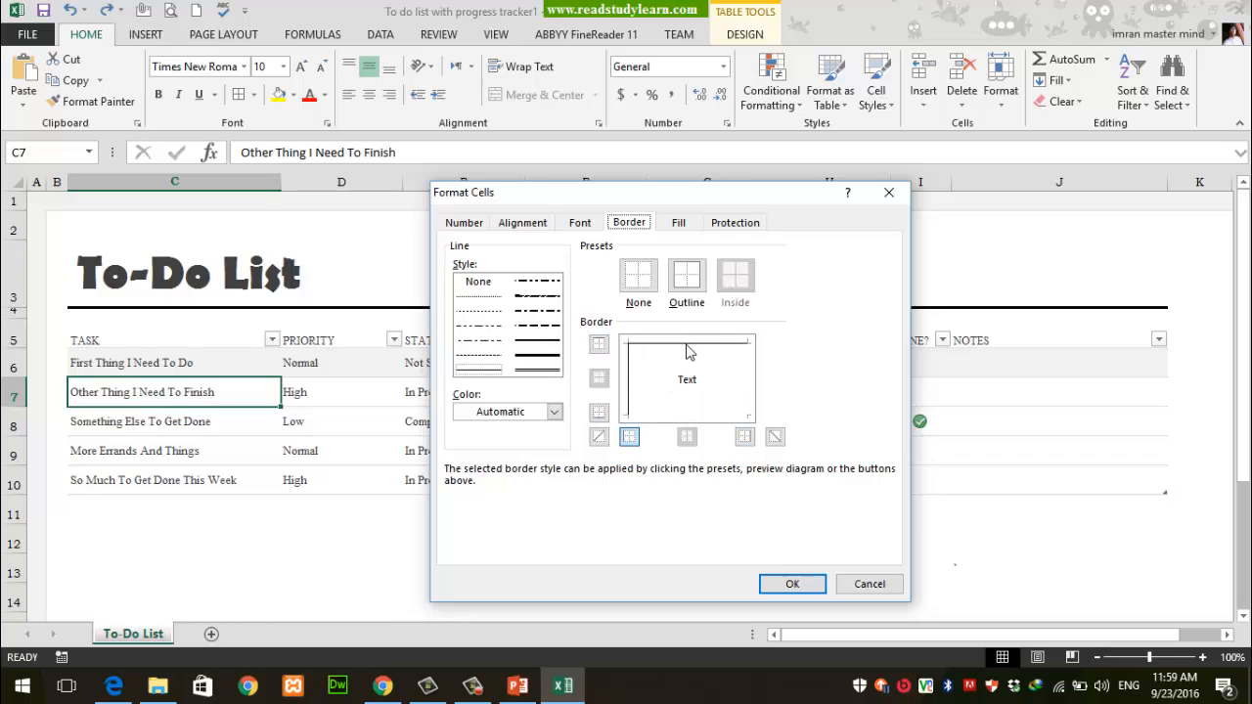
pyautogui.click(689, 344)
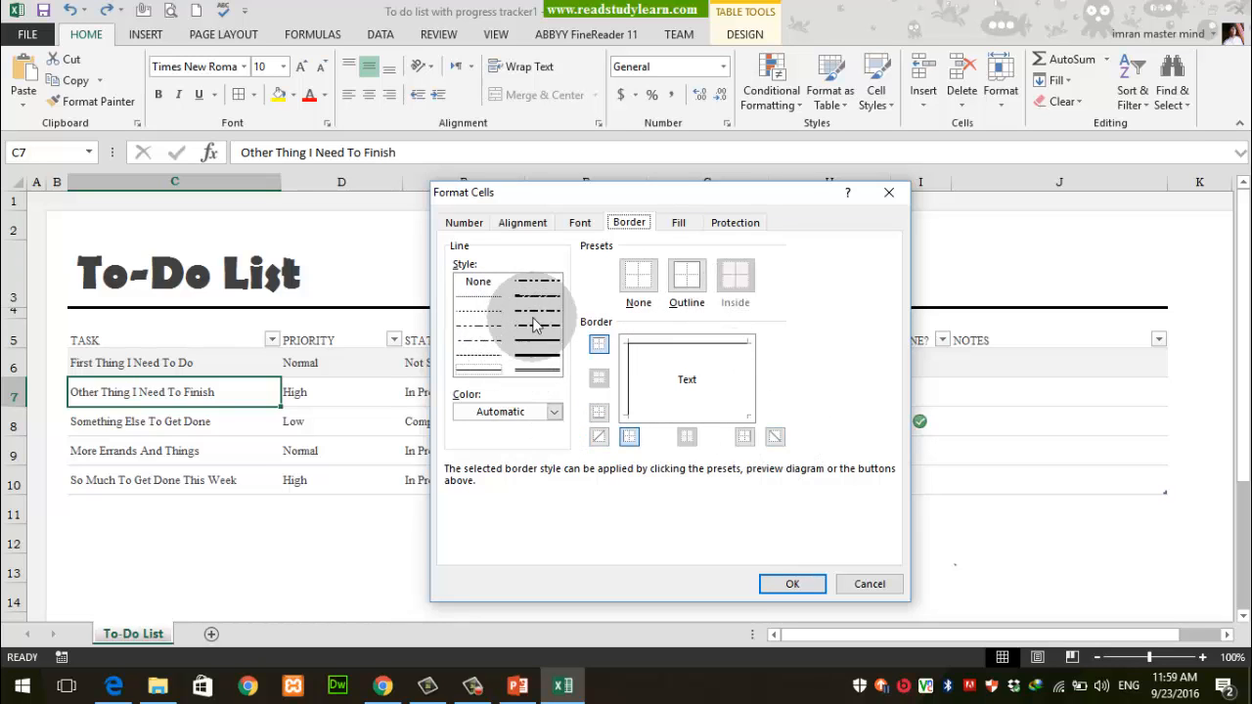
pyautogui.click(555, 412)
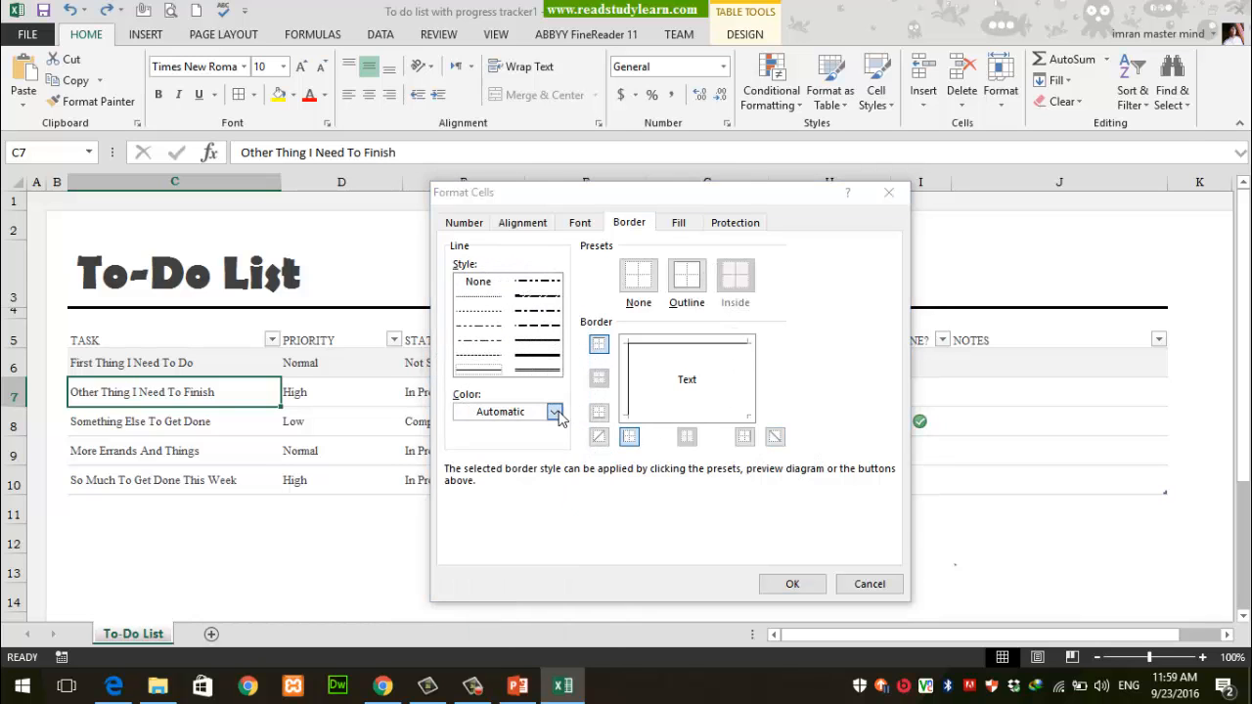
# Step: Examine the Number, Alignment, Font, Border and Fill settings available in the Format Cells dialog
pyautogui.click(580, 223)
pyautogui.click(520, 224)
pyautogui.click(483, 223)
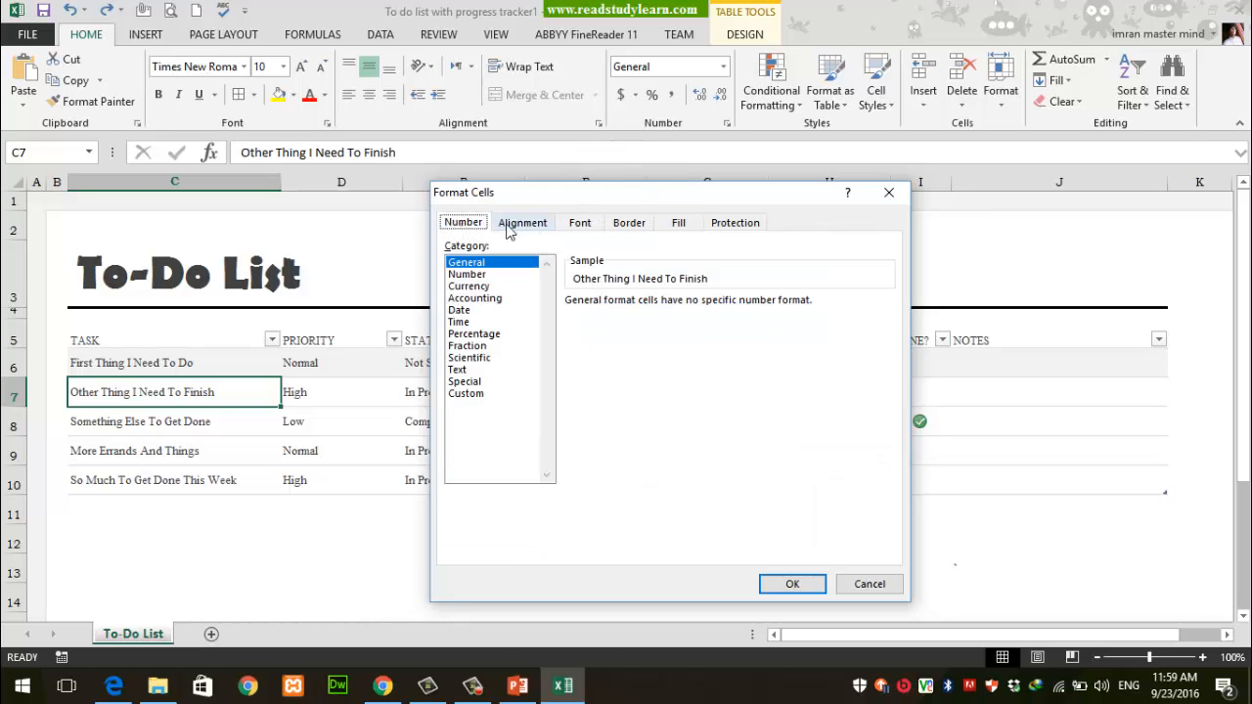
pyautogui.click(581, 223)
pyautogui.click(629, 223)
pyautogui.click(679, 224)
pyautogui.click(629, 223)
pyautogui.click(577, 224)
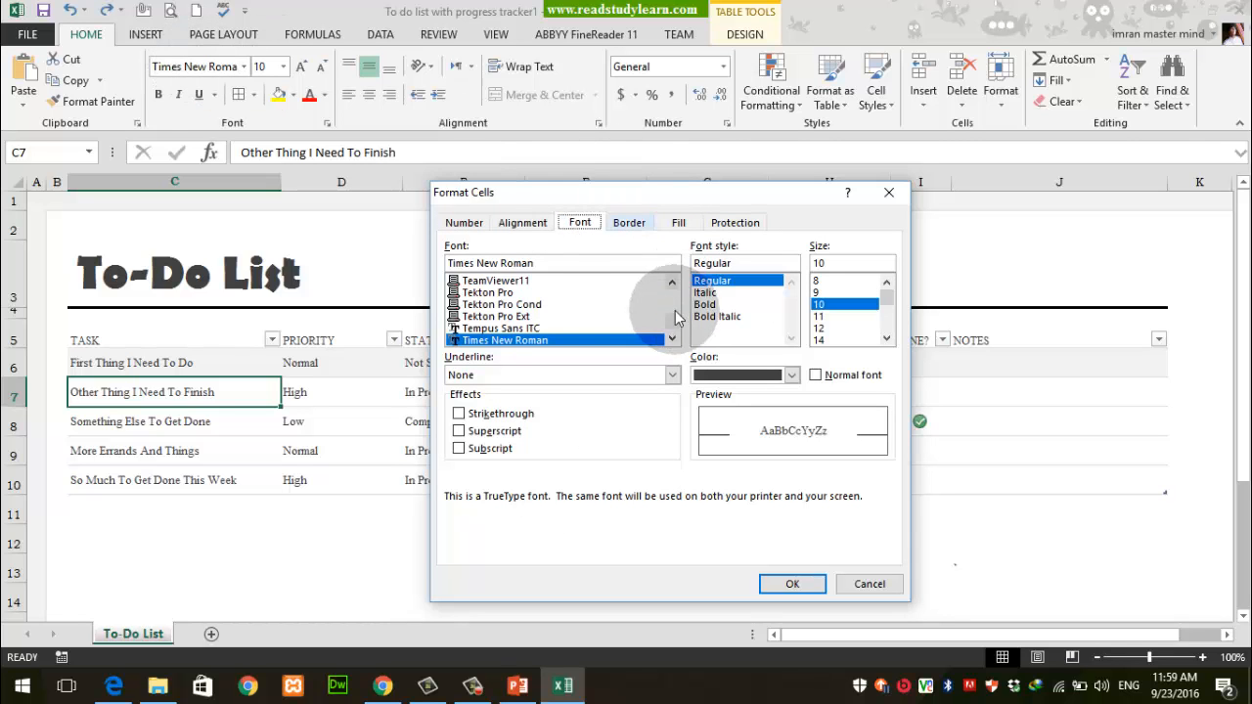
pyautogui.click(671, 226)
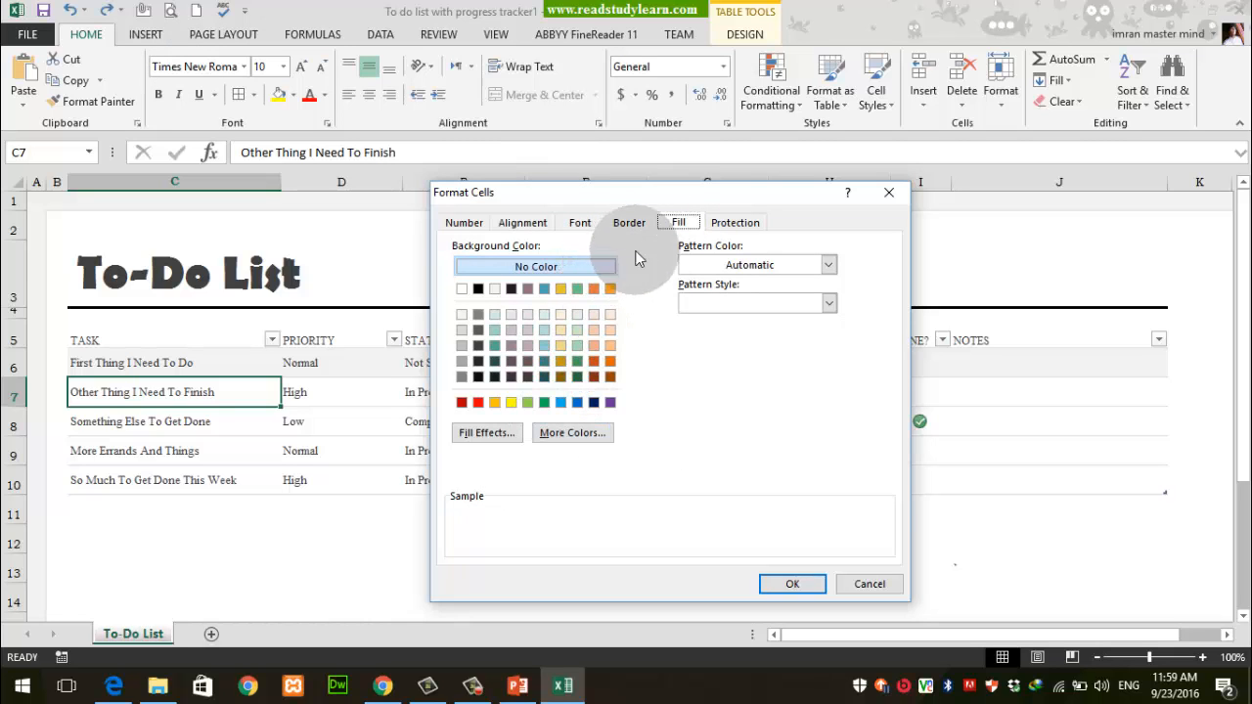
pyautogui.click(635, 225)
# Step: Try a yellow background fill on cell C7 and take the cell's formatting back off
pyautogui.click(677, 225)
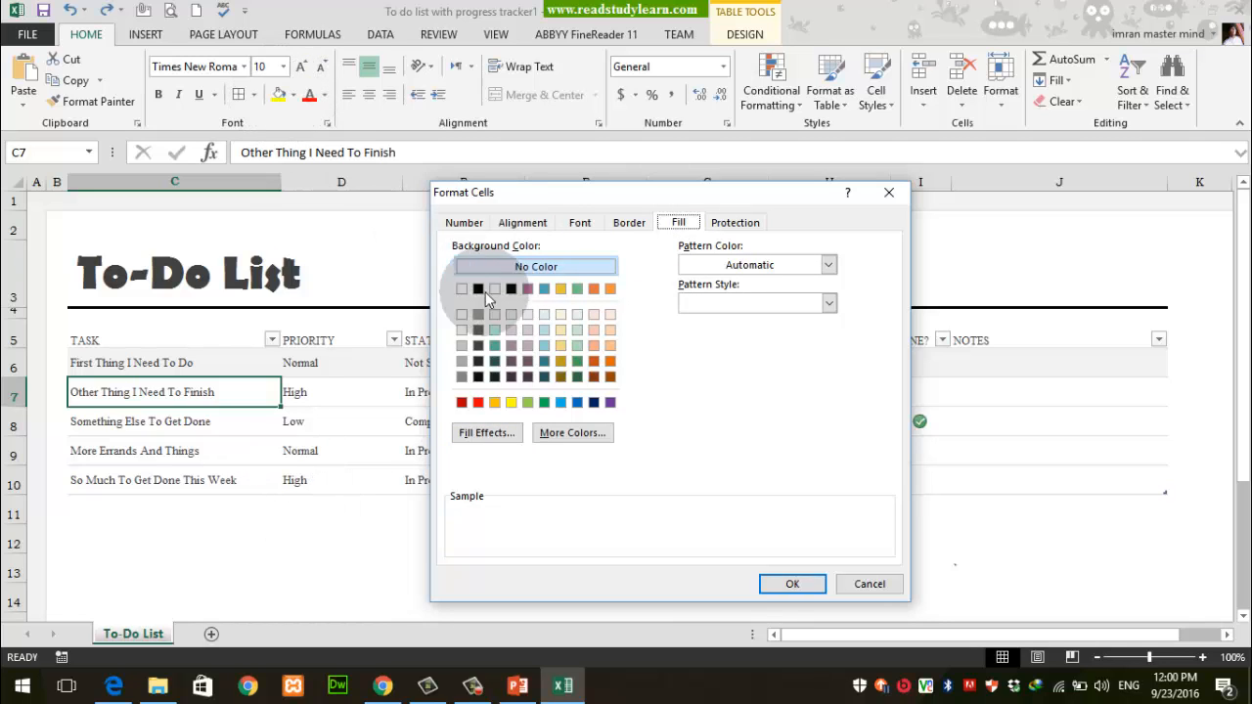
pyautogui.click(511, 403)
pyautogui.click(791, 584)
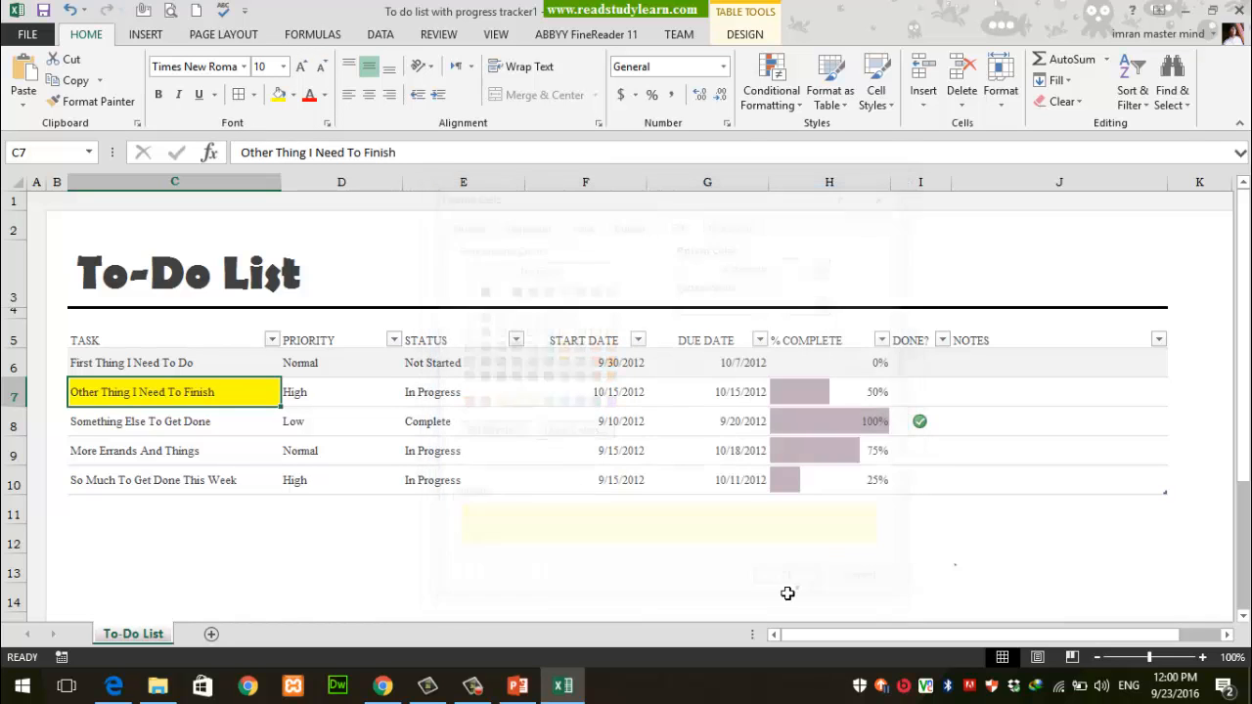
pyautogui.click(322, 406)
pyautogui.click(224, 399)
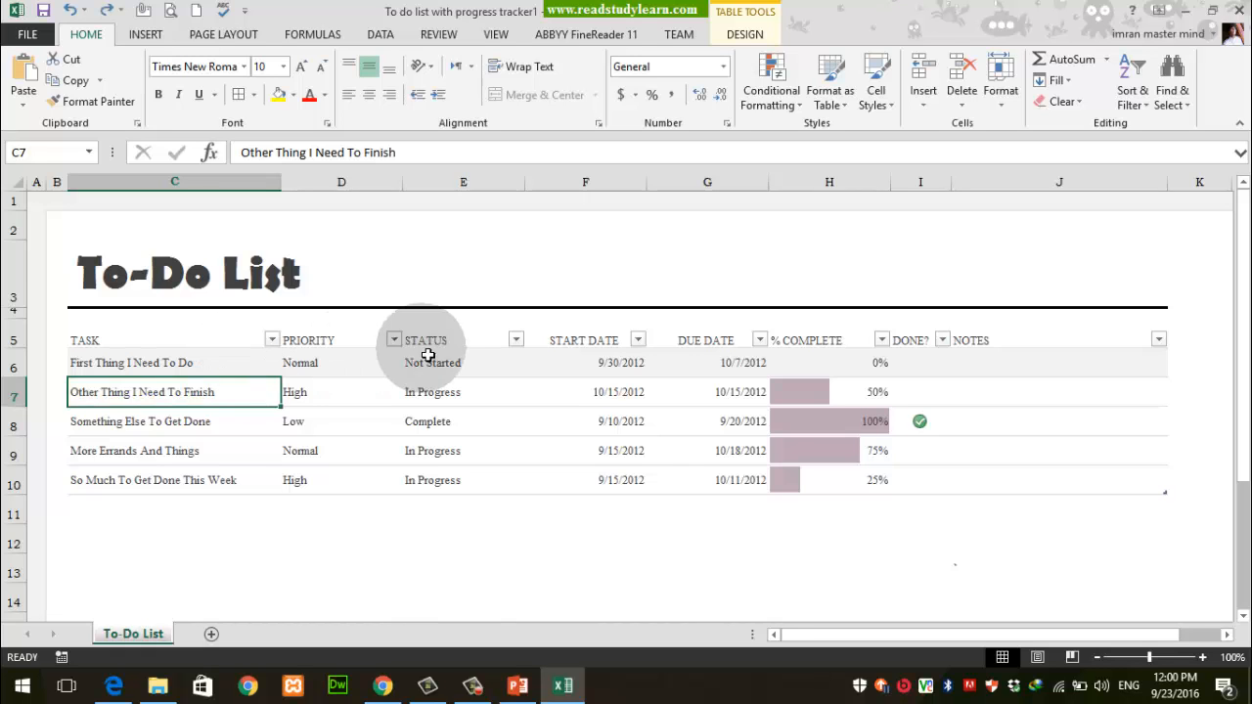
pyautogui.click(475, 363)
pyautogui.click(483, 427)
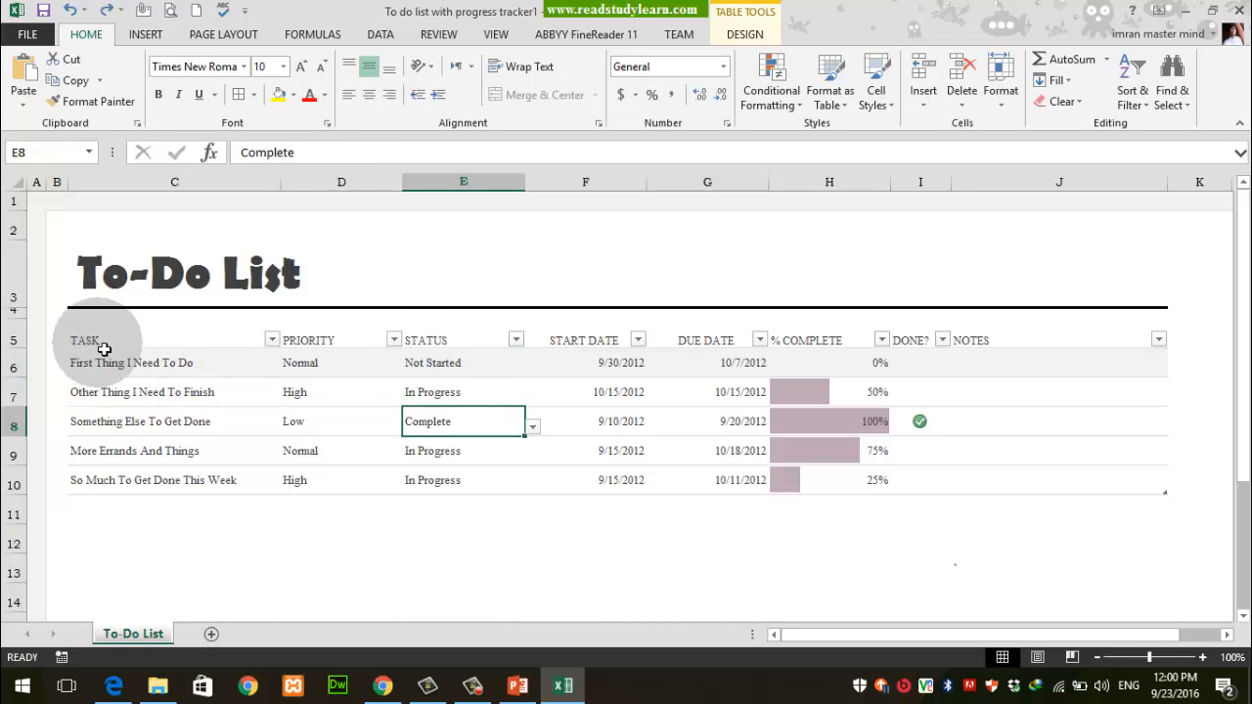
pyautogui.moveTo(201, 341); pyautogui.dragTo(185, 489)
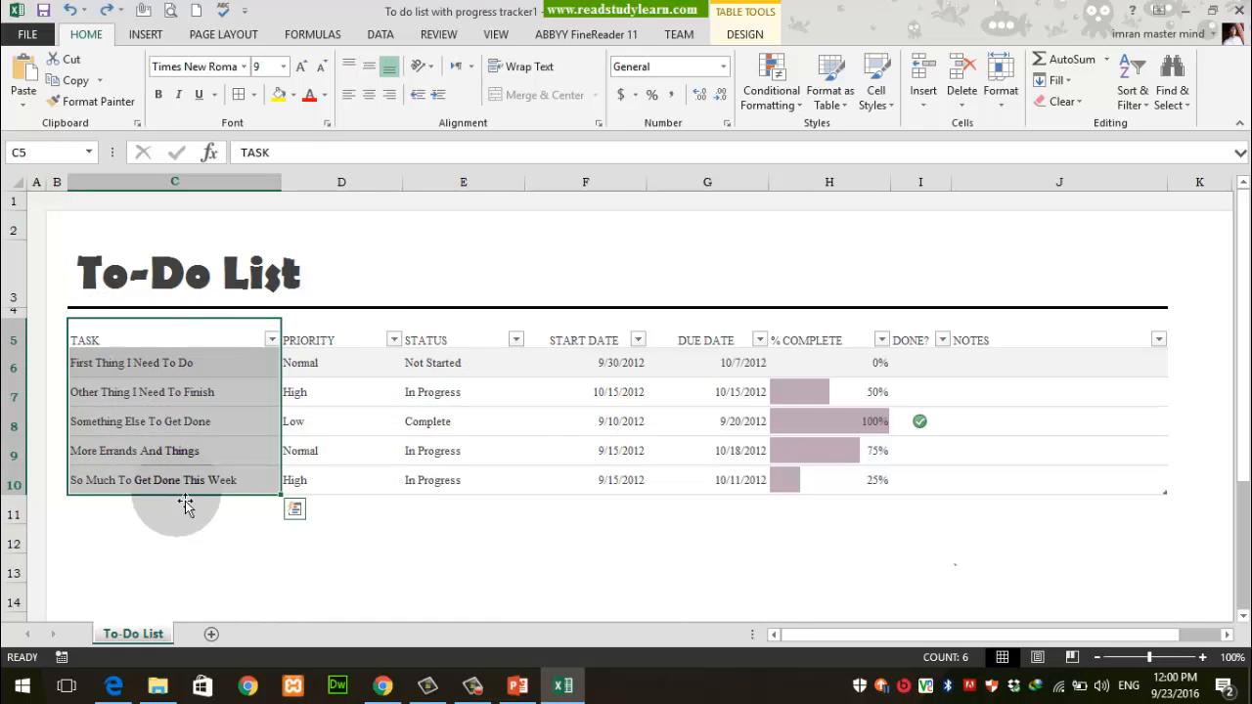
pyautogui.click(196, 510)
pyautogui.moveTo(268, 428); pyautogui.dragTo(269, 481)
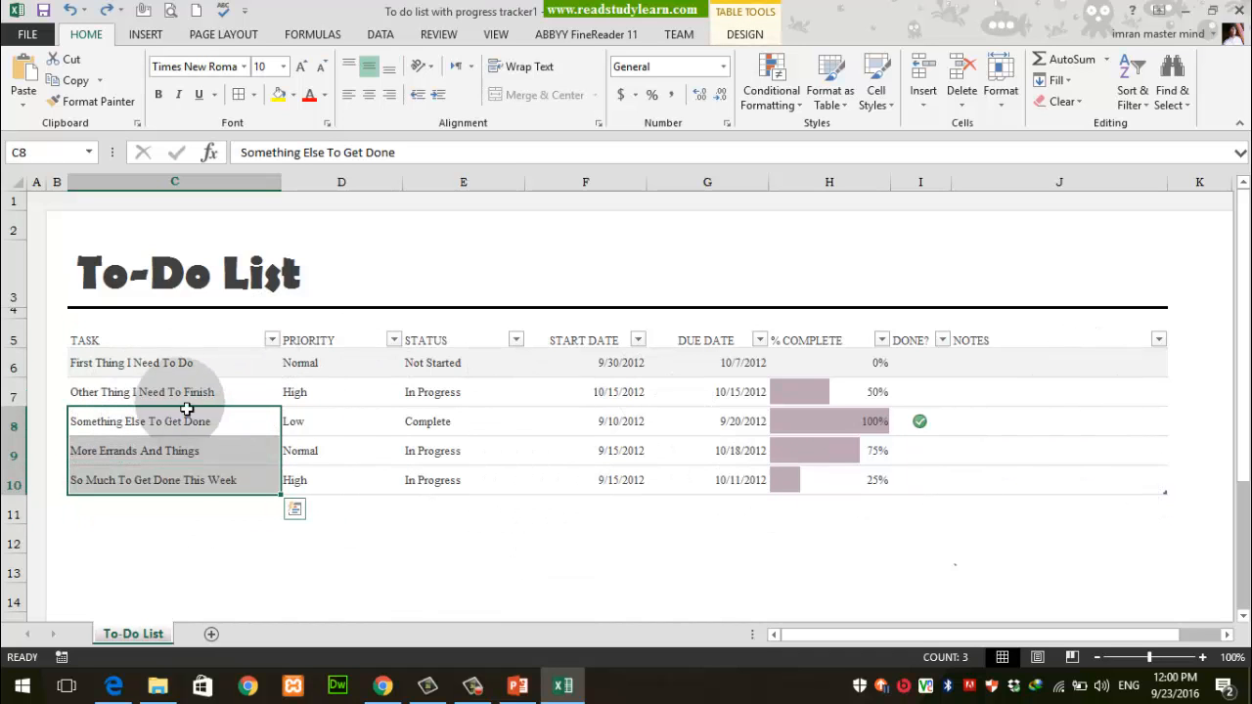
# Step: Apply Outside Borders in the green dashed line to the Task column (C5:C10)
pyautogui.moveTo(196, 341); pyautogui.dragTo(197, 490)
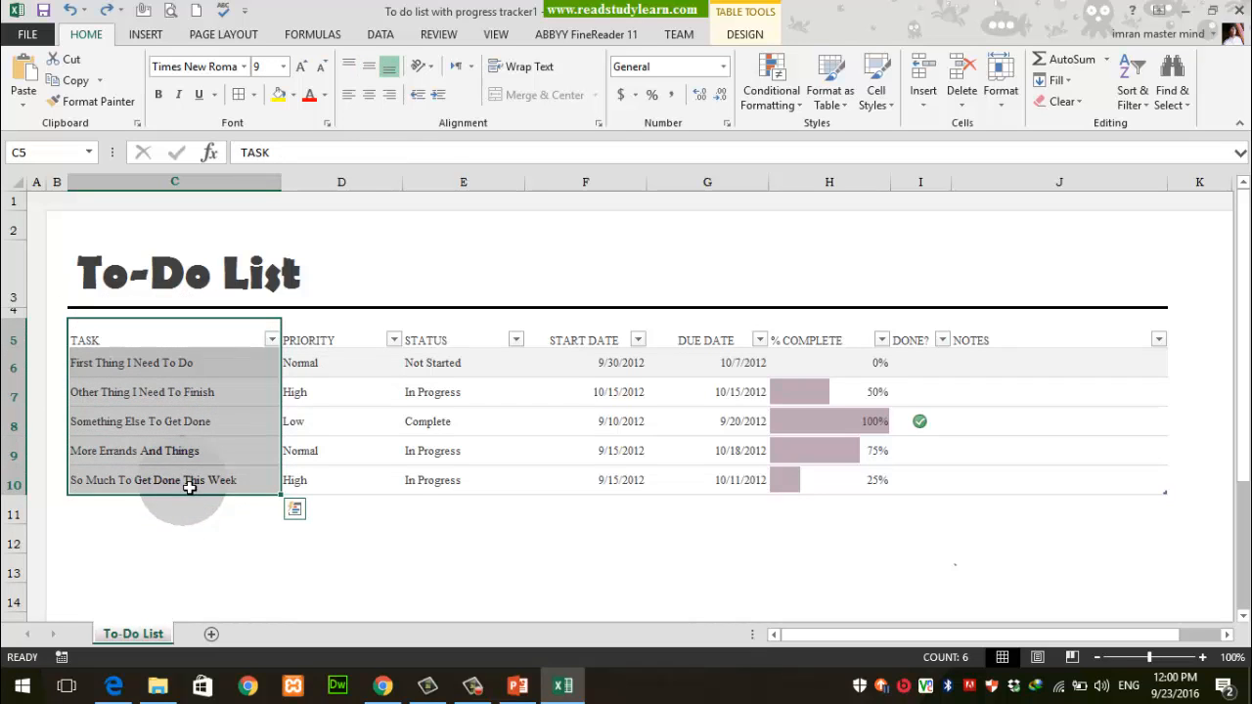
pyautogui.click(254, 94)
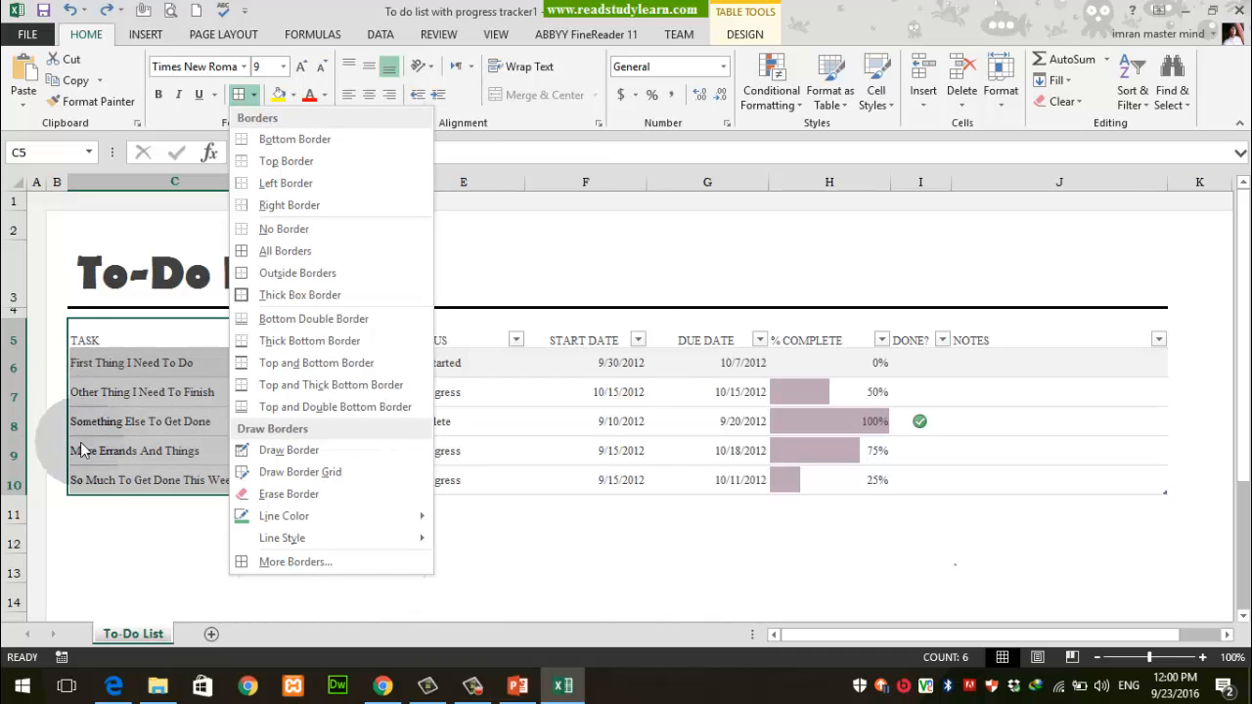
pyautogui.click(311, 273)
pyautogui.hotkey('ctrl', 'c')
pyautogui.click(362, 363)
pyautogui.click(382, 537)
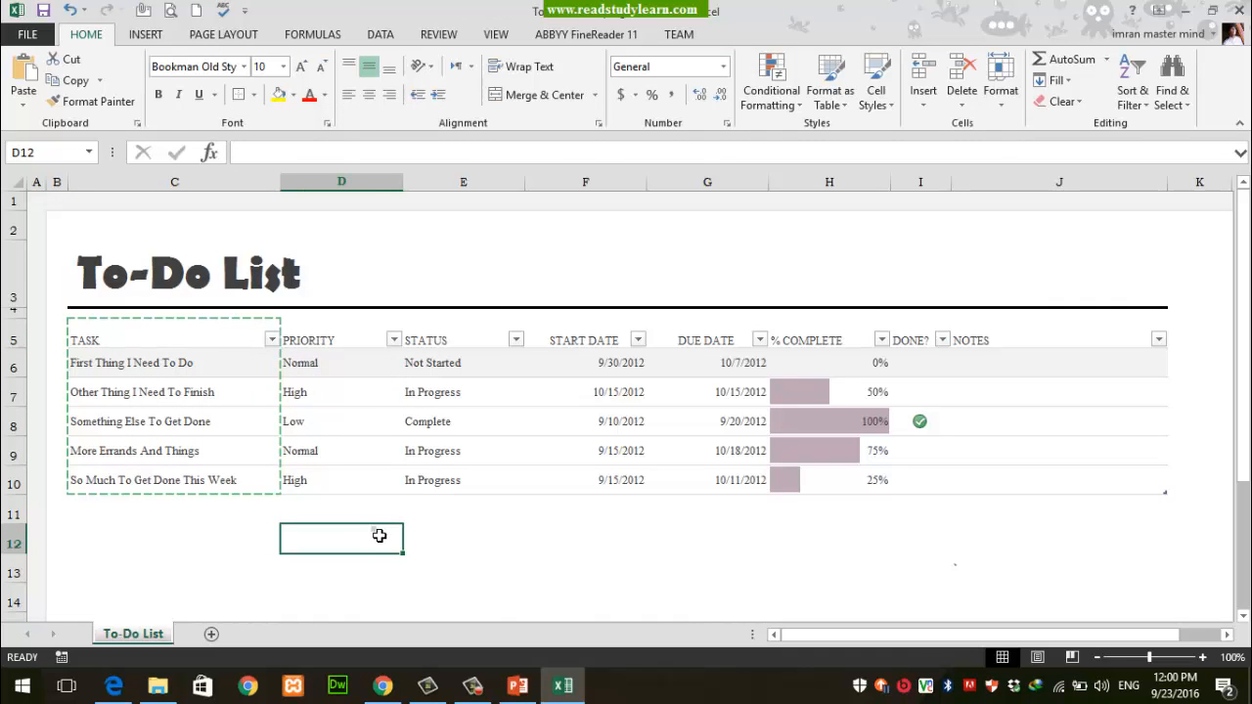
# Step: Apply Outside Borders in the green dashed line to Priority with the row above it (D4:D10), Status (E5:E10) and Start Date (F5:F10), each separately
pyautogui.moveTo(355, 315); pyautogui.dragTo(355, 476)
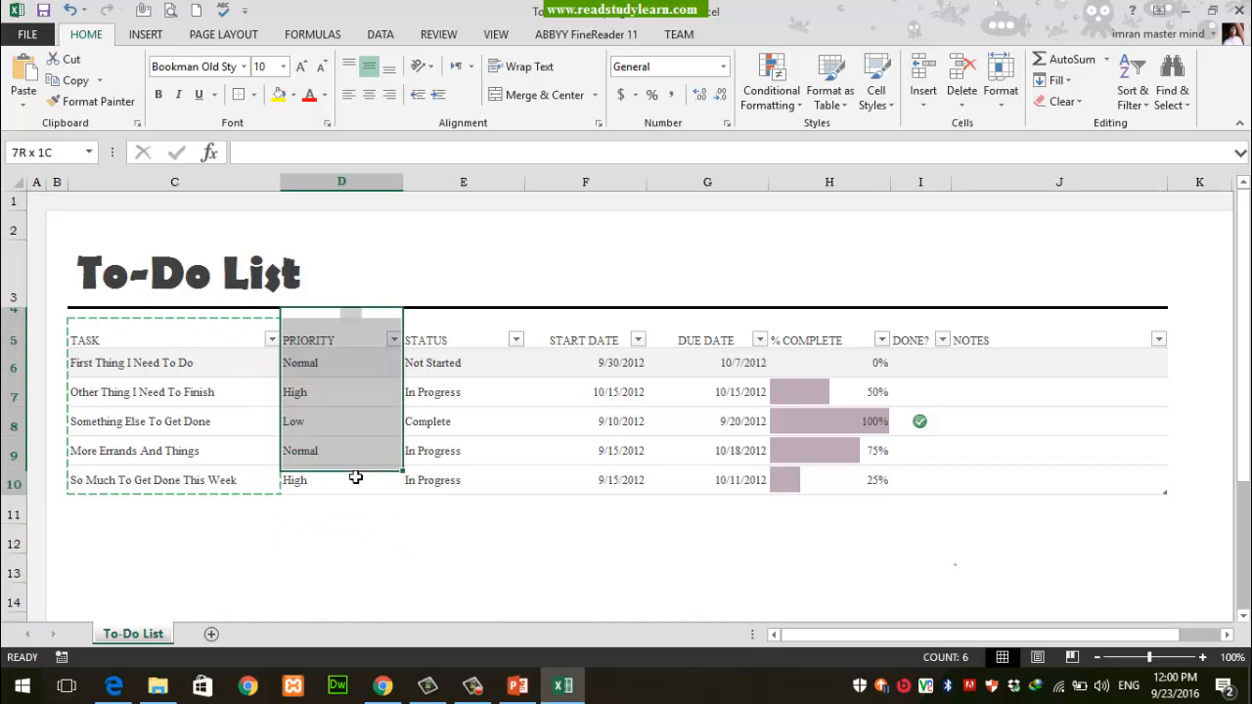
pyautogui.click(238, 98)
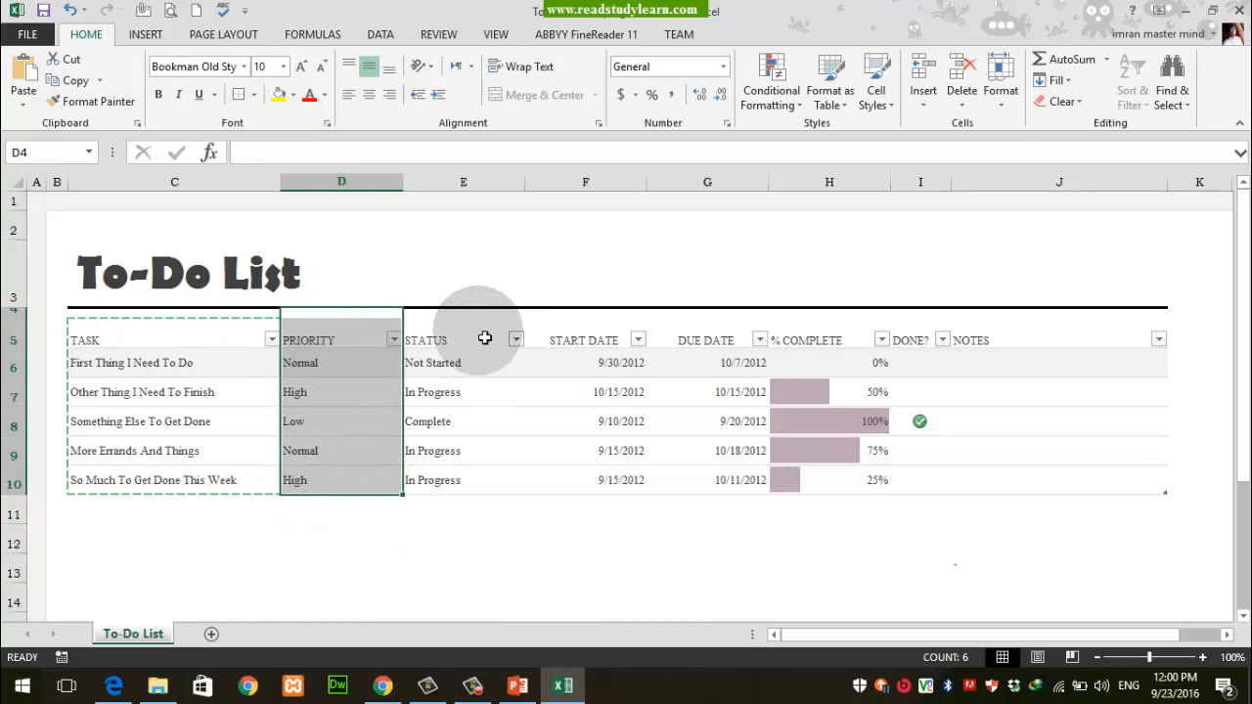
pyautogui.moveTo(487, 339); pyautogui.dragTo(481, 483)
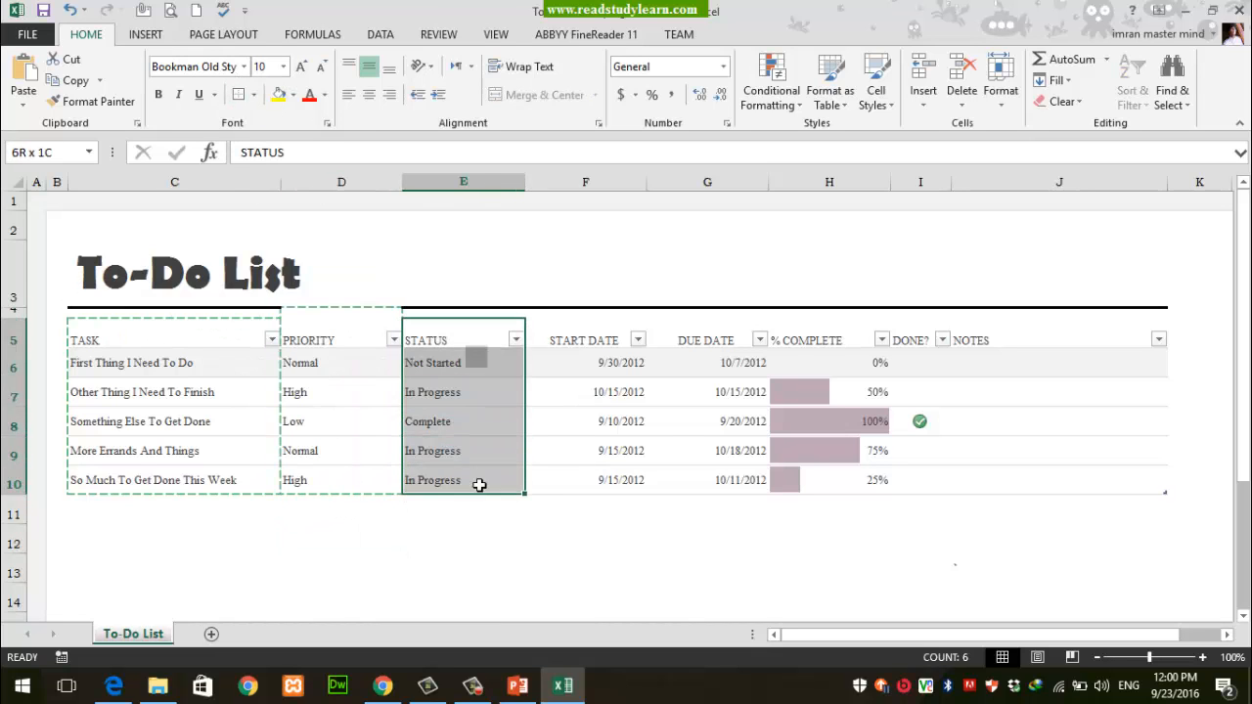
pyautogui.click(238, 96)
pyautogui.moveTo(564, 337); pyautogui.dragTo(568, 480)
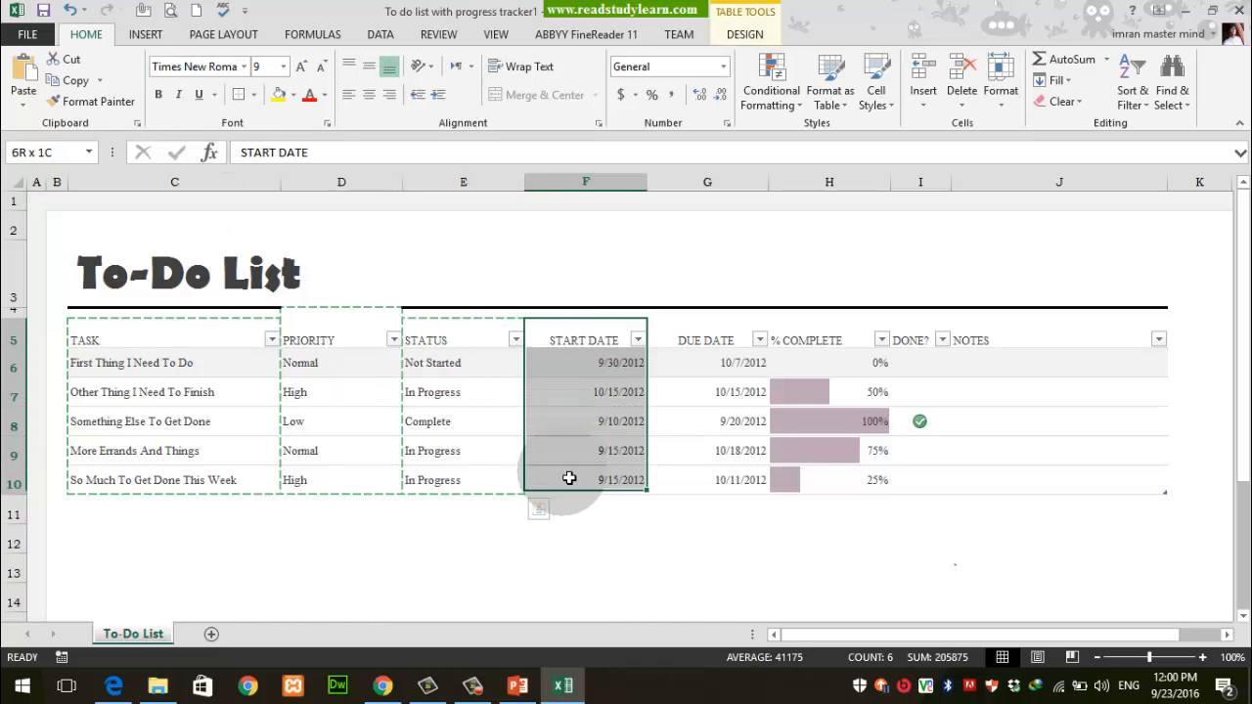
pyautogui.click(235, 98)
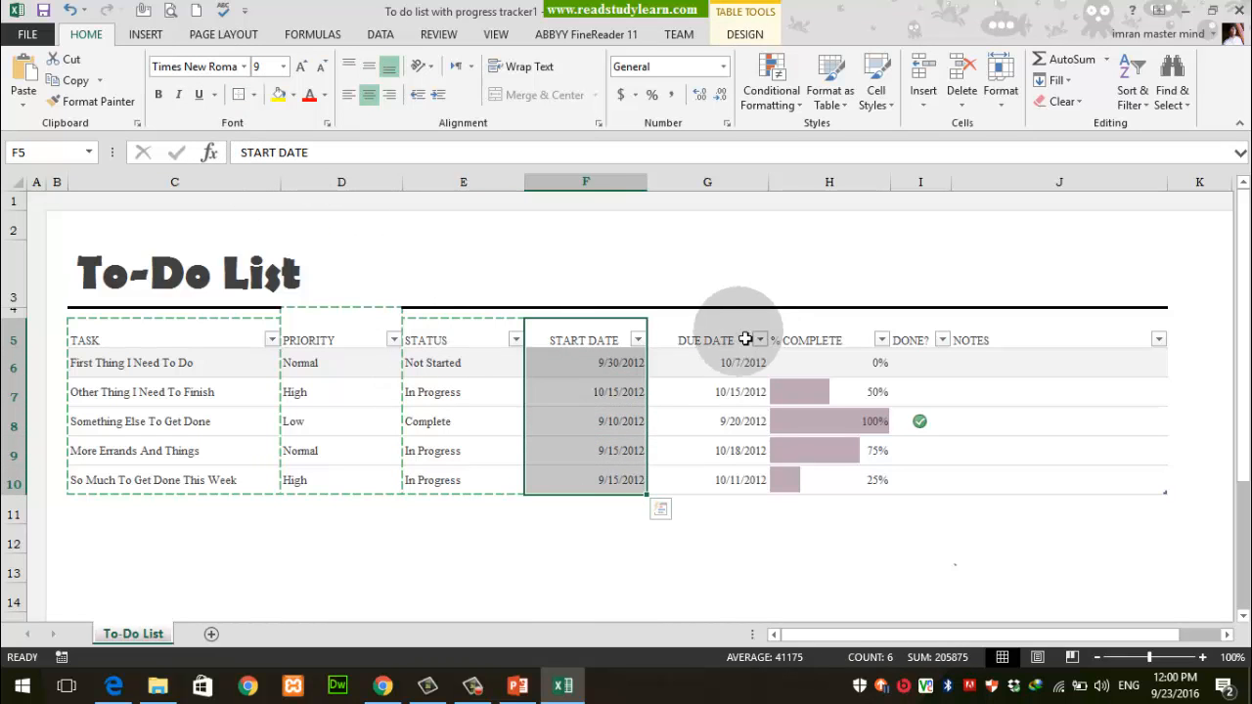
# Step: Apply Outside Borders in the green dashed line to the Due Date column (G5:G10) and the % Complete column (H5:H10) separately
pyautogui.moveTo(736, 357); pyautogui.dragTo(729, 479)
pyautogui.click(715, 329)
pyautogui.moveTo(703, 338); pyautogui.dragTo(707, 489)
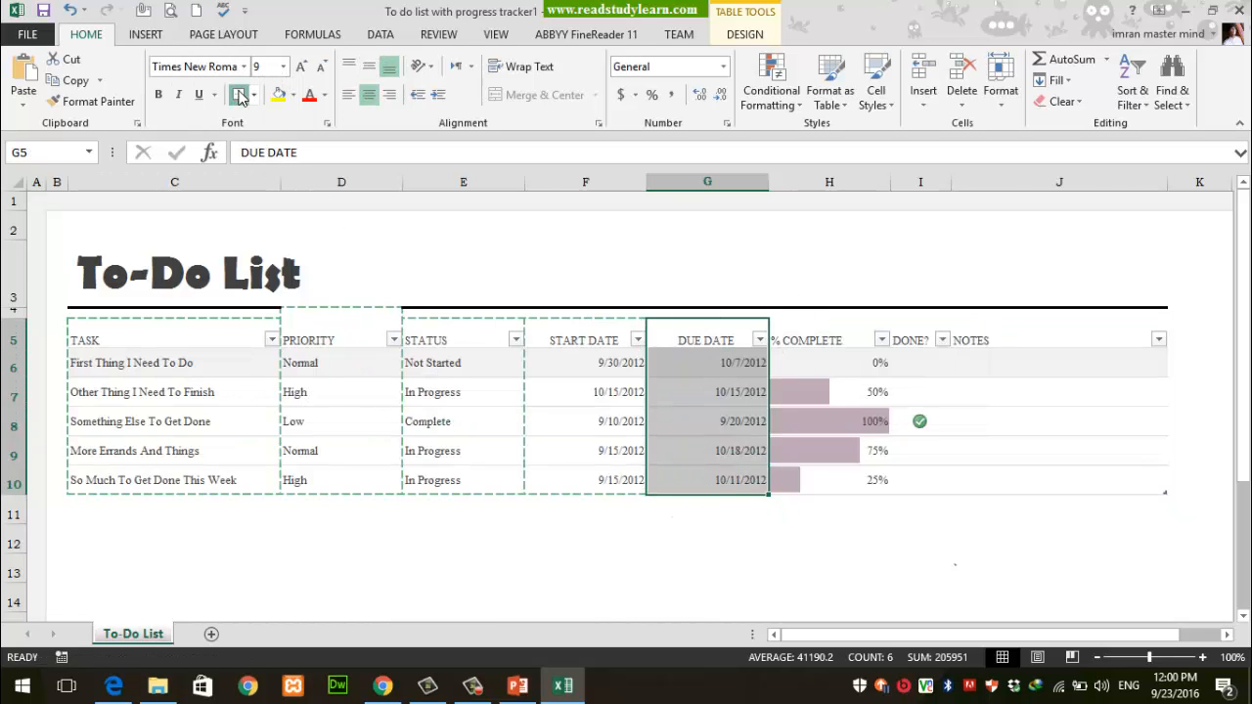
pyautogui.click(851, 341)
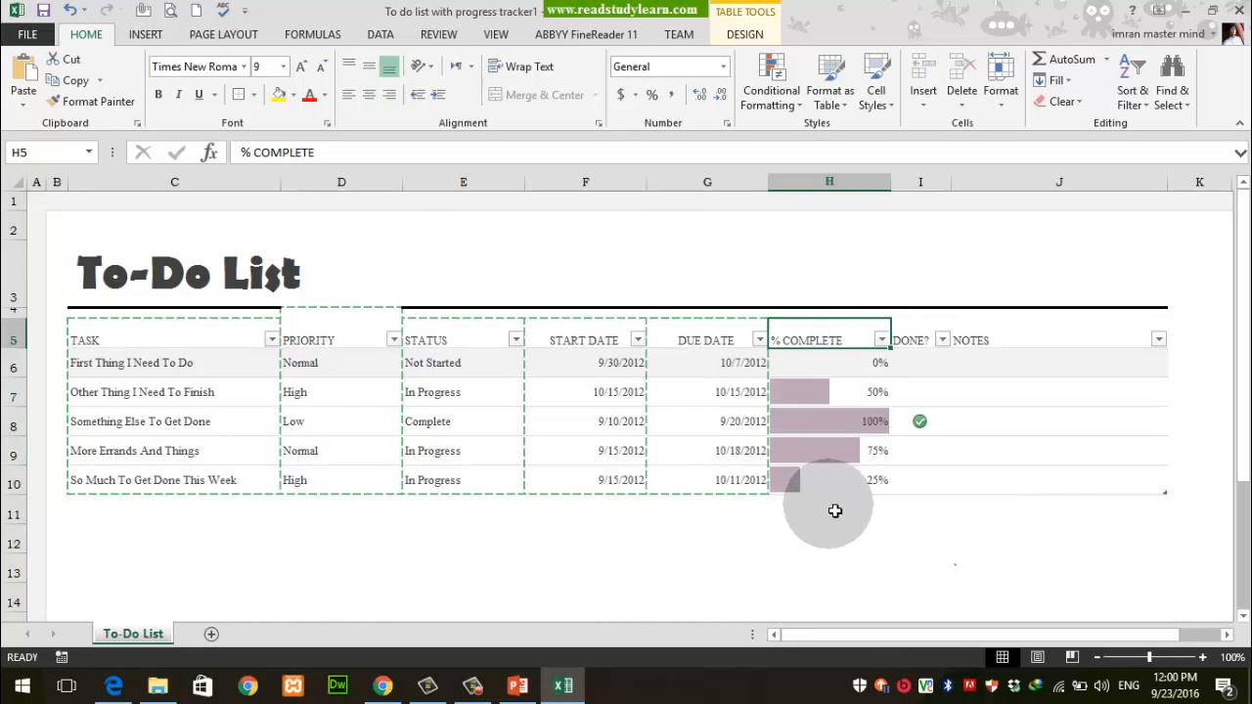
pyautogui.moveTo(850, 492); pyautogui.dragTo(839, 492)
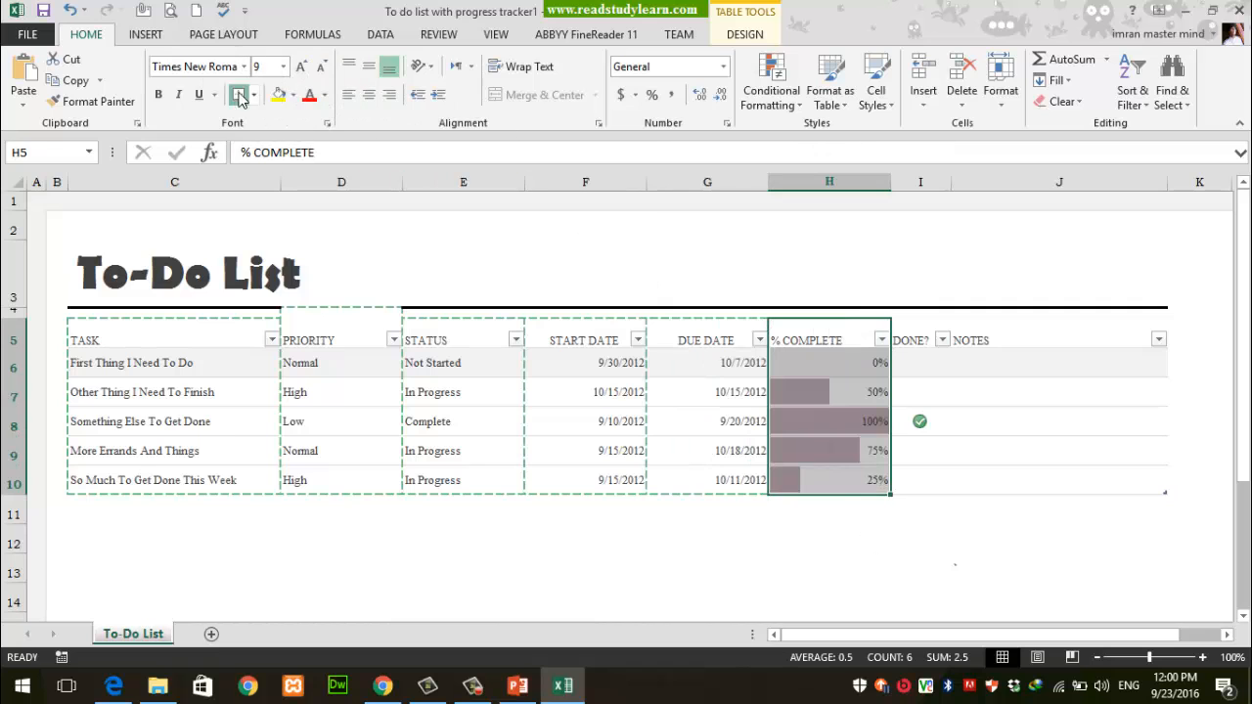
# Step: Apply Outside Borders in the green dashed line to the Done? column (I5:I10) and the Notes column (J5:J10) separately
pyautogui.click(927, 328)
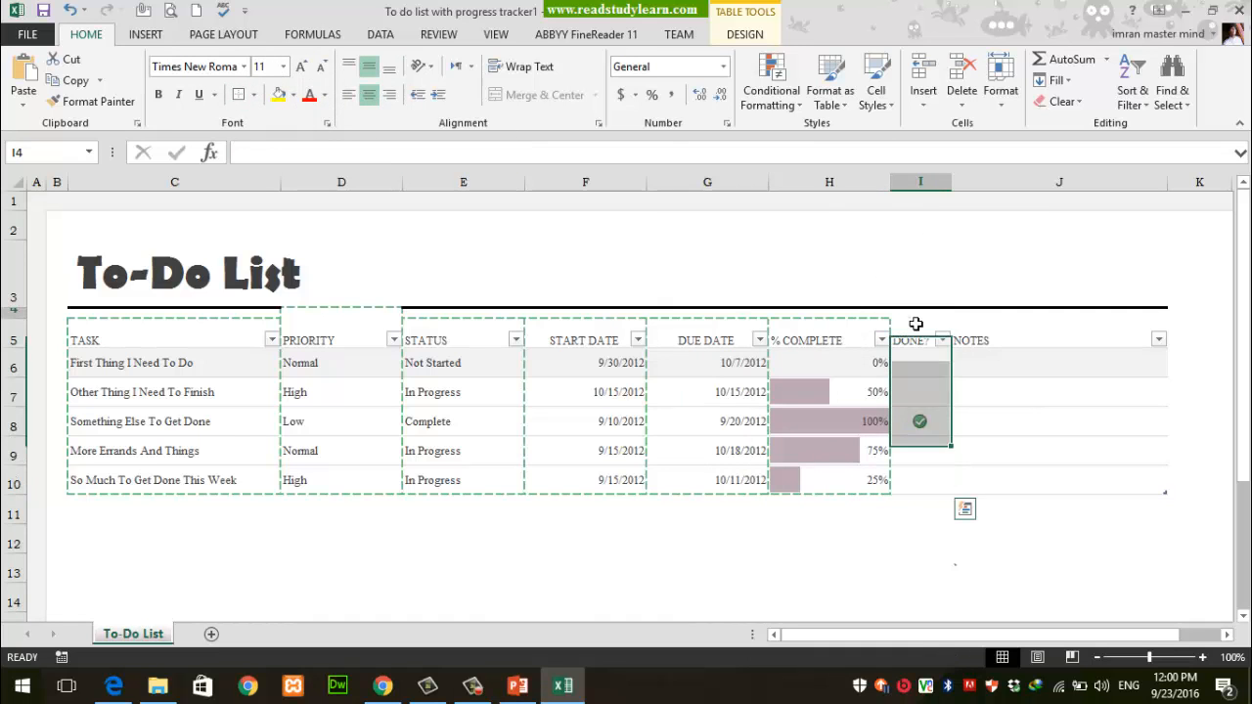
pyautogui.click(916, 314)
pyautogui.moveTo(920, 342); pyautogui.dragTo(922, 483)
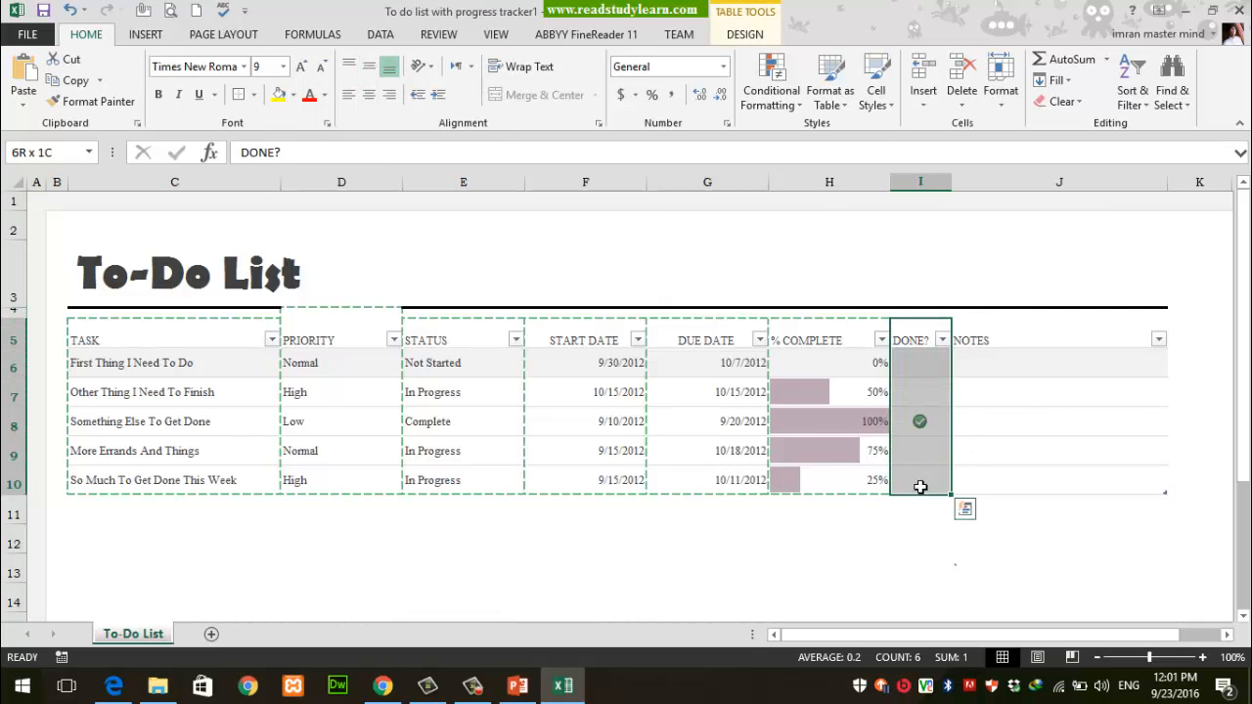
pyautogui.click(238, 95)
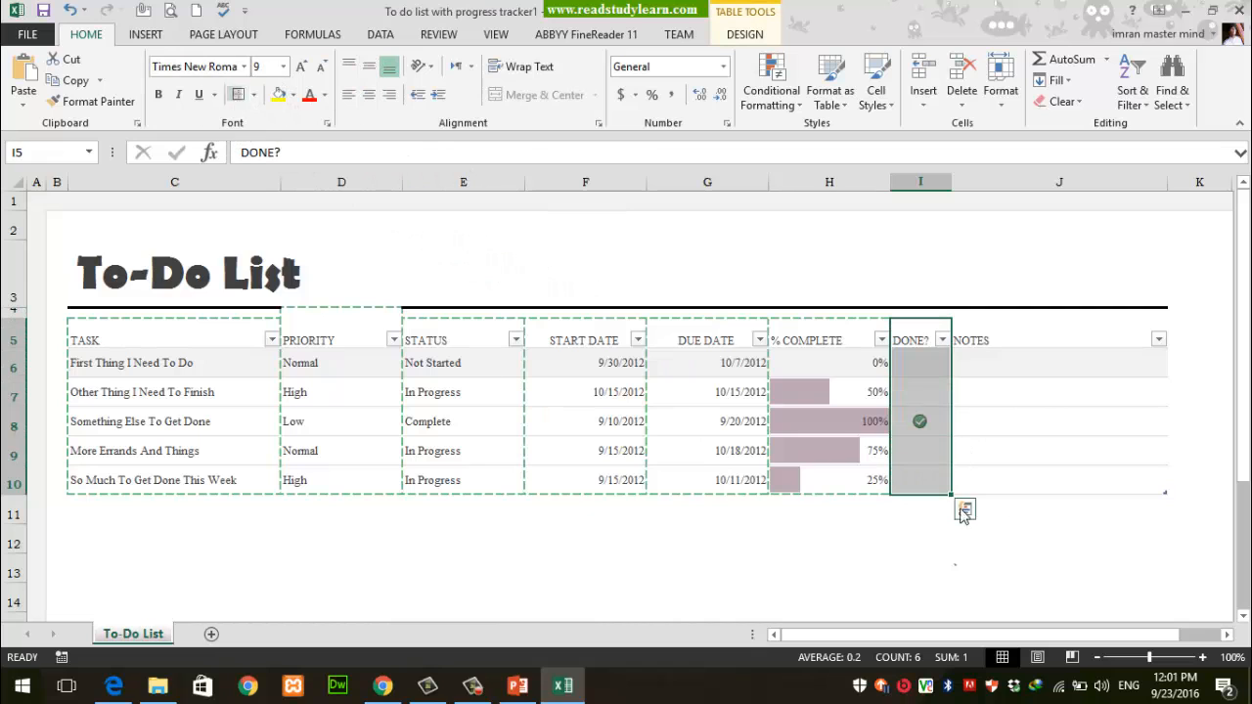
pyautogui.click(1025, 343)
pyautogui.moveTo(1028, 375); pyautogui.dragTo(1042, 489)
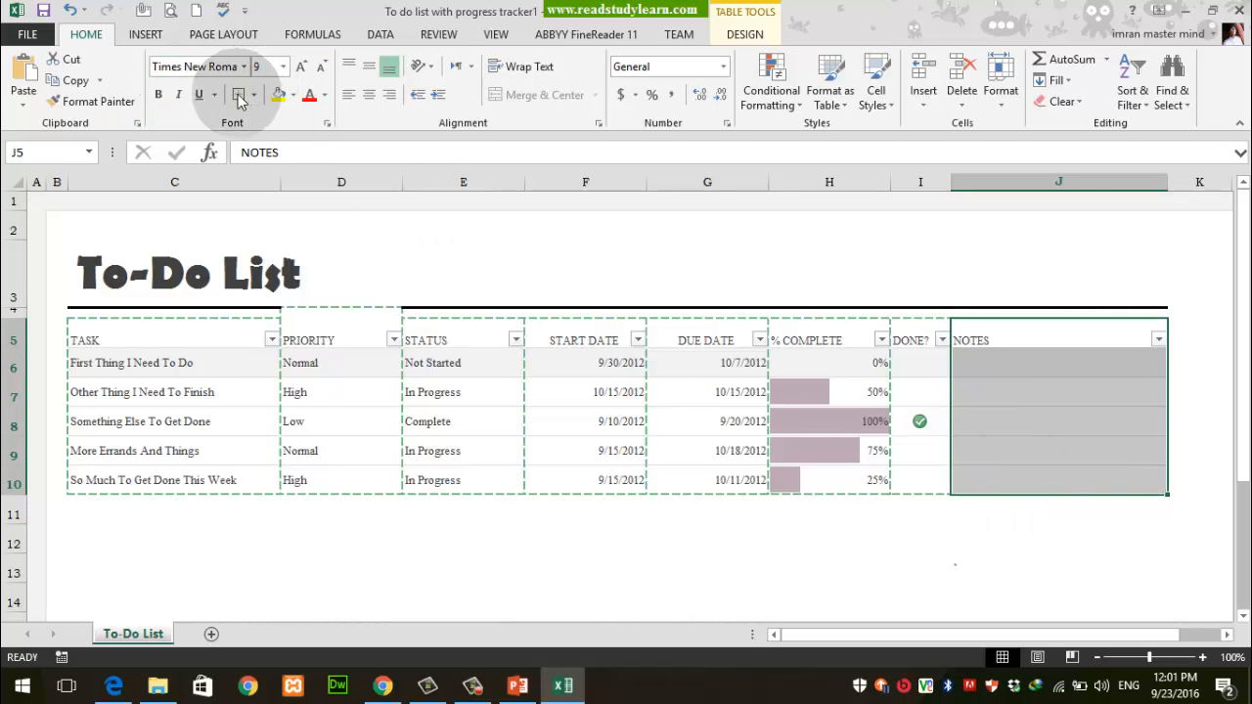
pyautogui.click(595, 449)
pyautogui.click(937, 544)
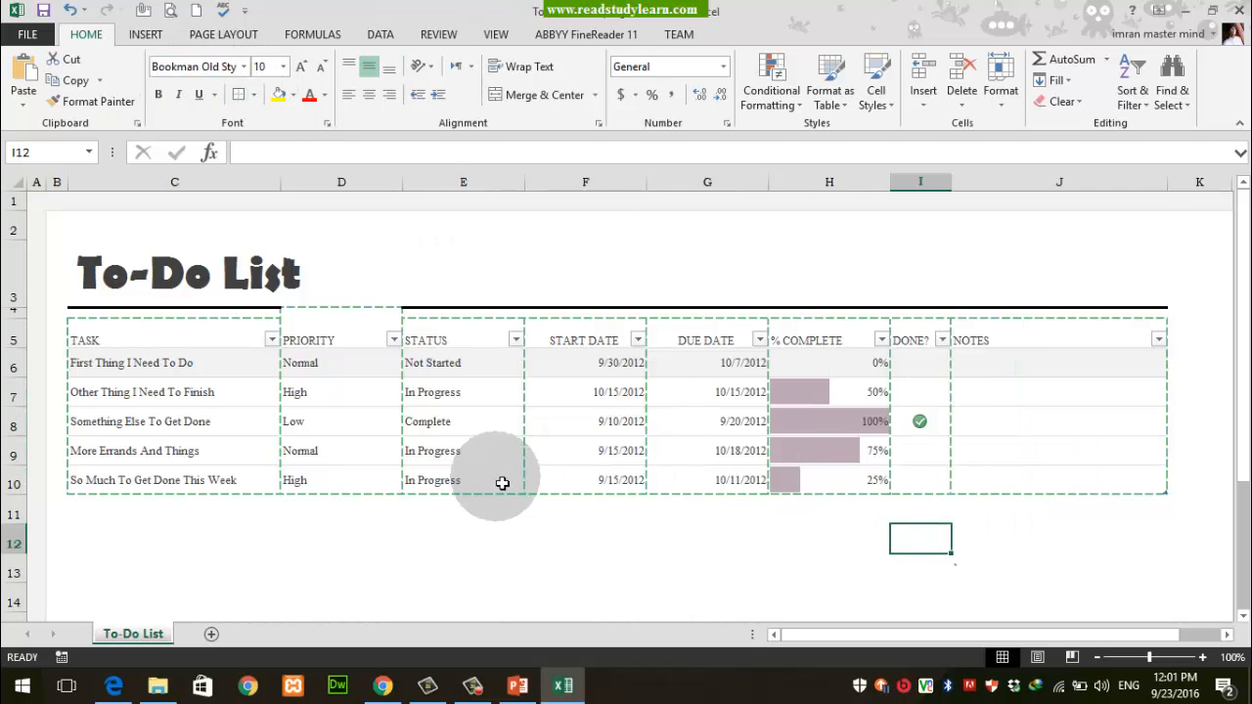
# Step: Apply All Borders to the whole task table (C5:J10) using a thin solid line style in black
pyautogui.moveTo(173, 347); pyautogui.dragTo(1030, 490)
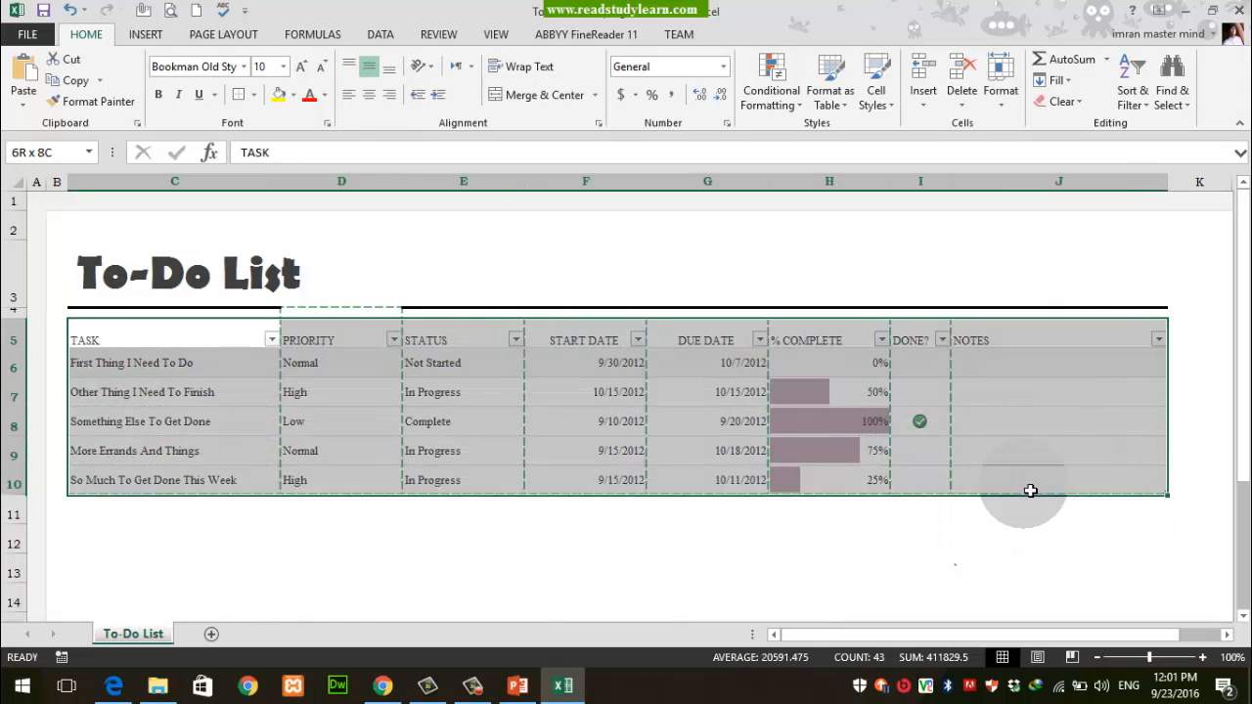
pyautogui.click(253, 94)
pyautogui.moveTo(372, 538)
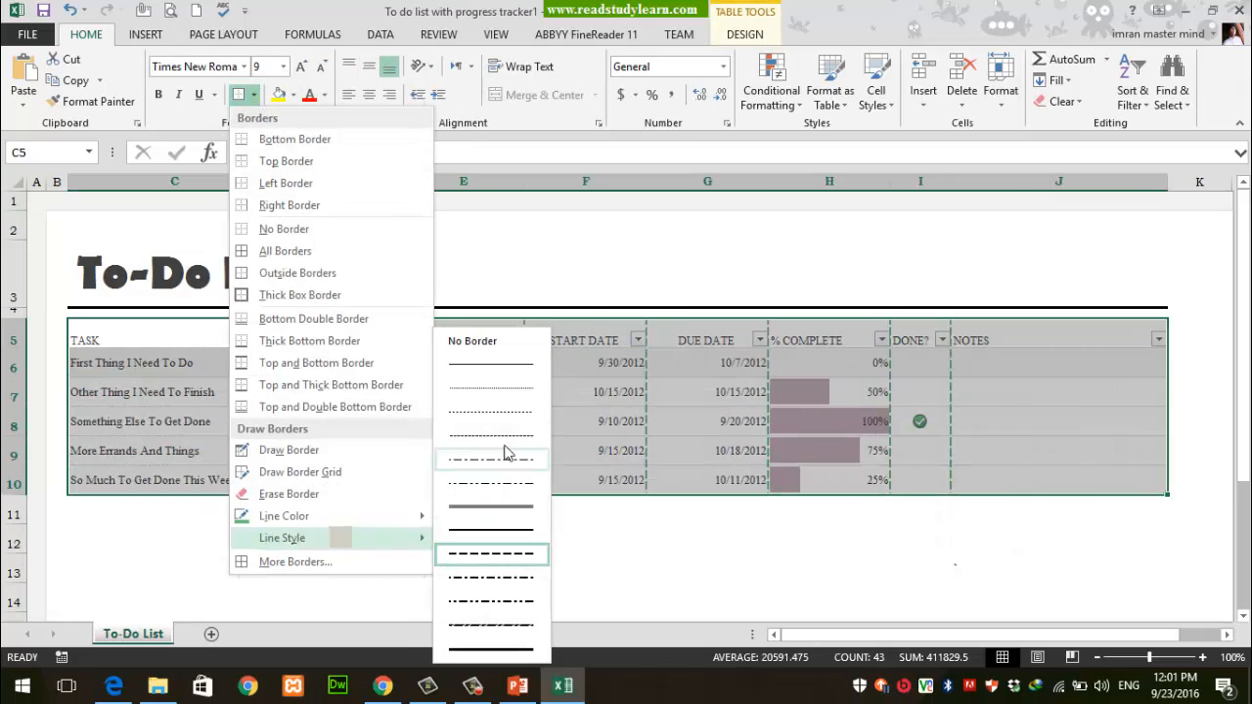
pyautogui.click(494, 364)
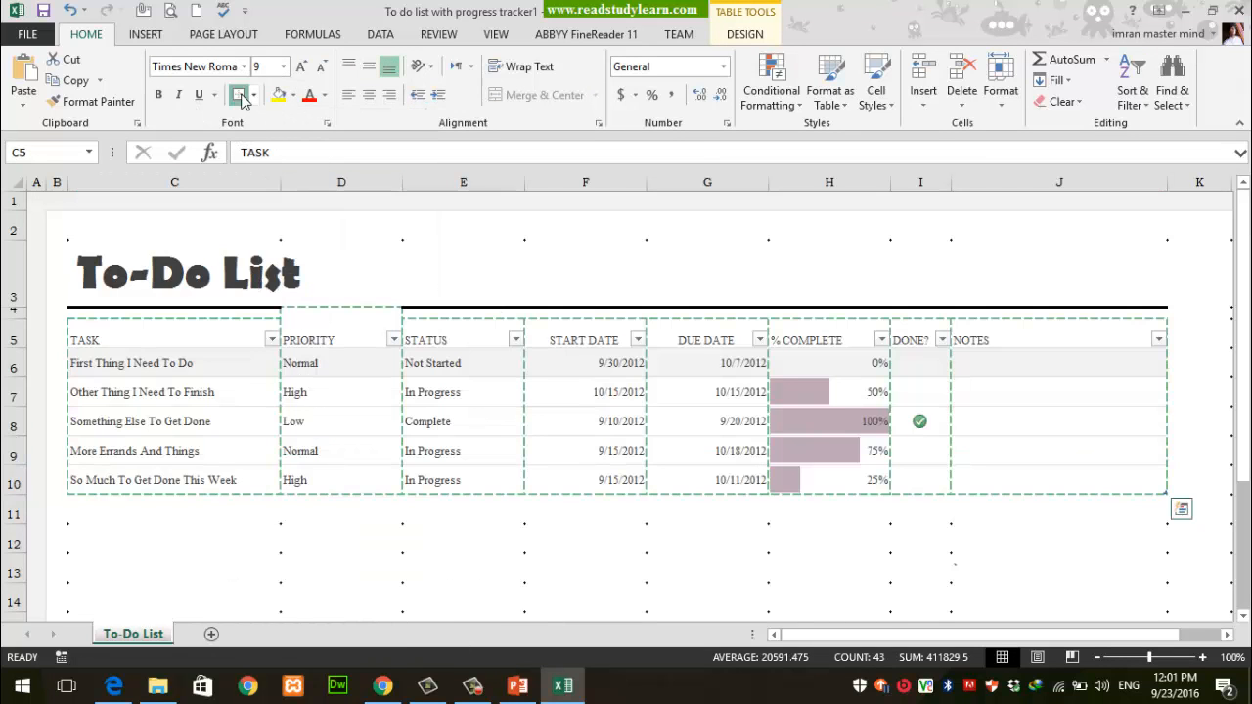
pyautogui.click(254, 95)
pyautogui.moveTo(341, 516)
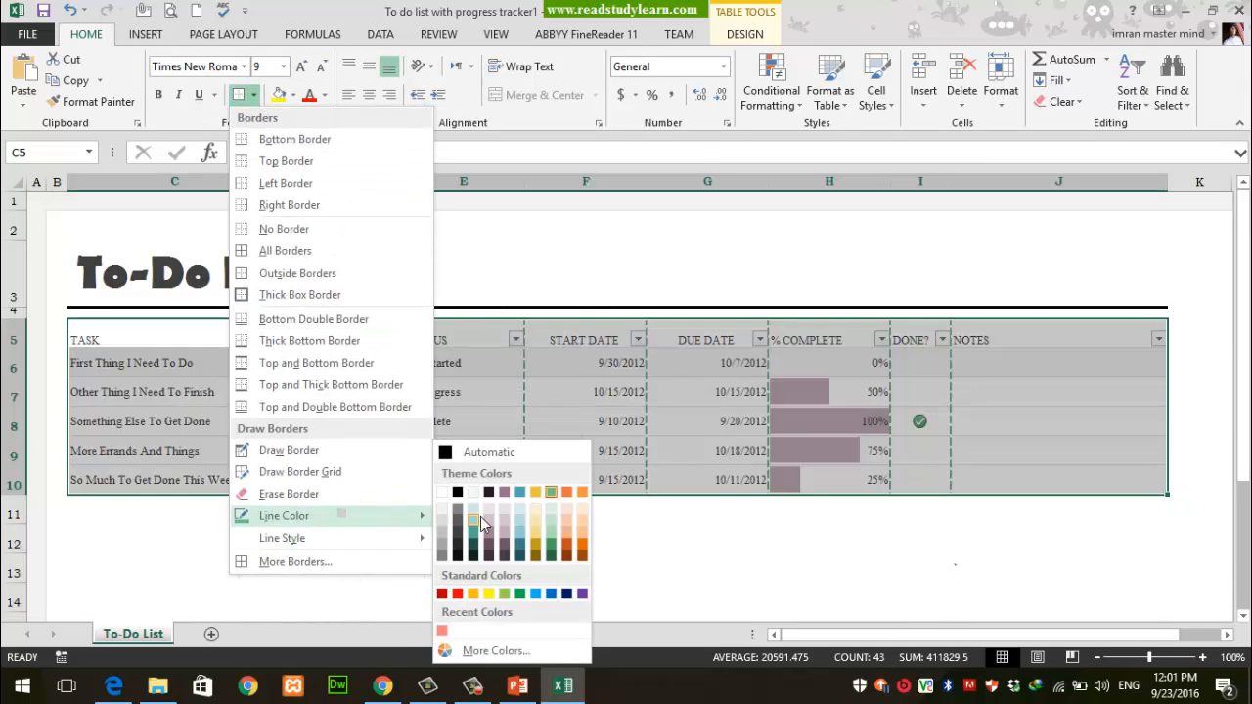
pyautogui.click(457, 493)
pyautogui.click(253, 95)
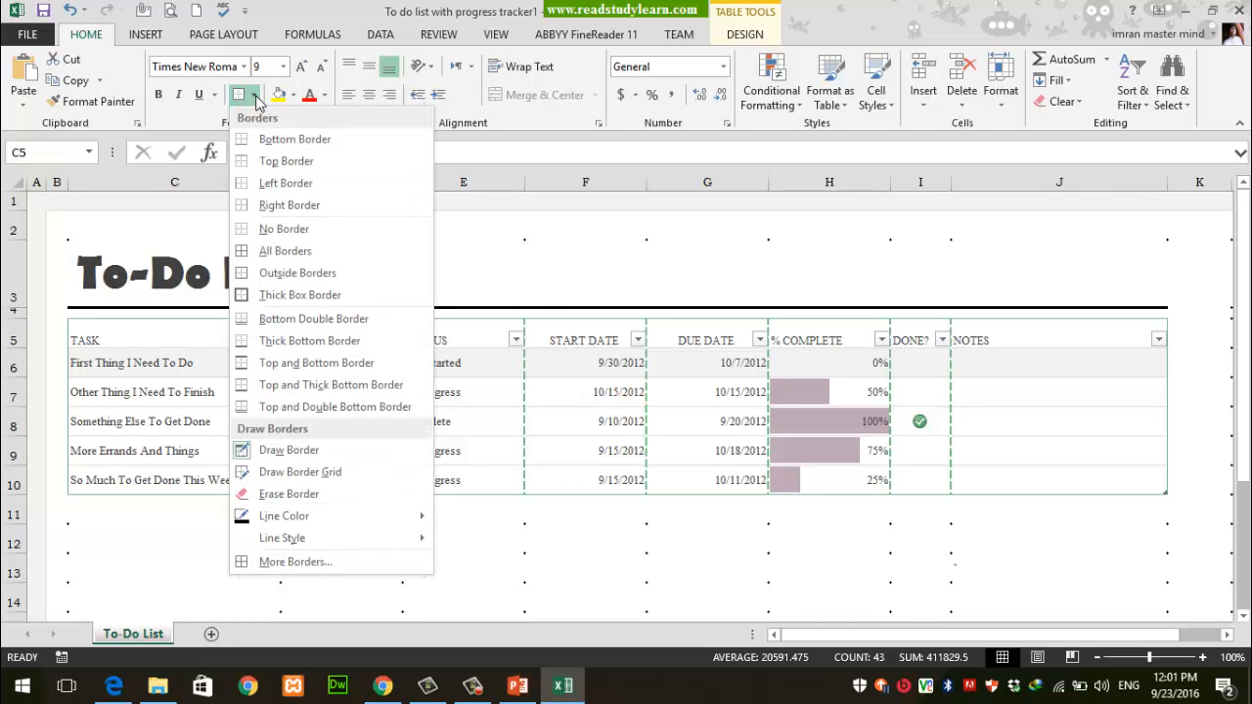
pyautogui.click(318, 255)
pyautogui.click(389, 448)
pyautogui.click(521, 612)
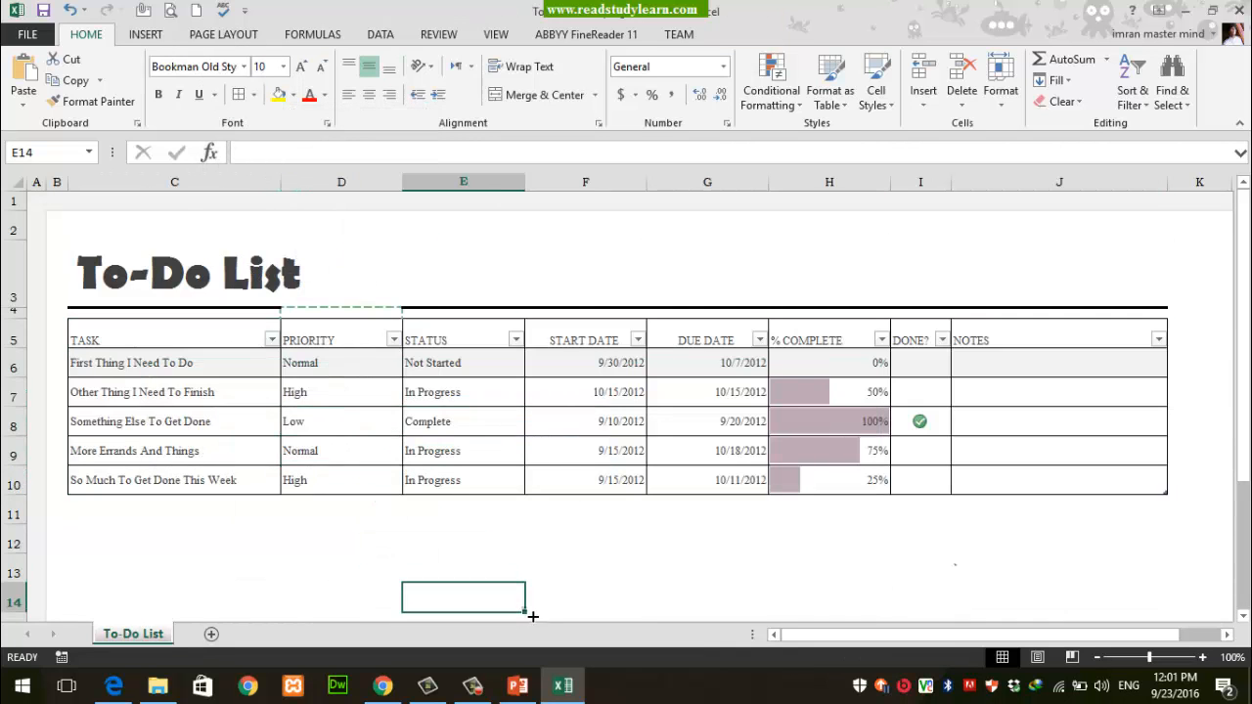
pyautogui.moveTo(1031, 340); pyautogui.dragTo(195, 494)
pyautogui.click(395, 549)
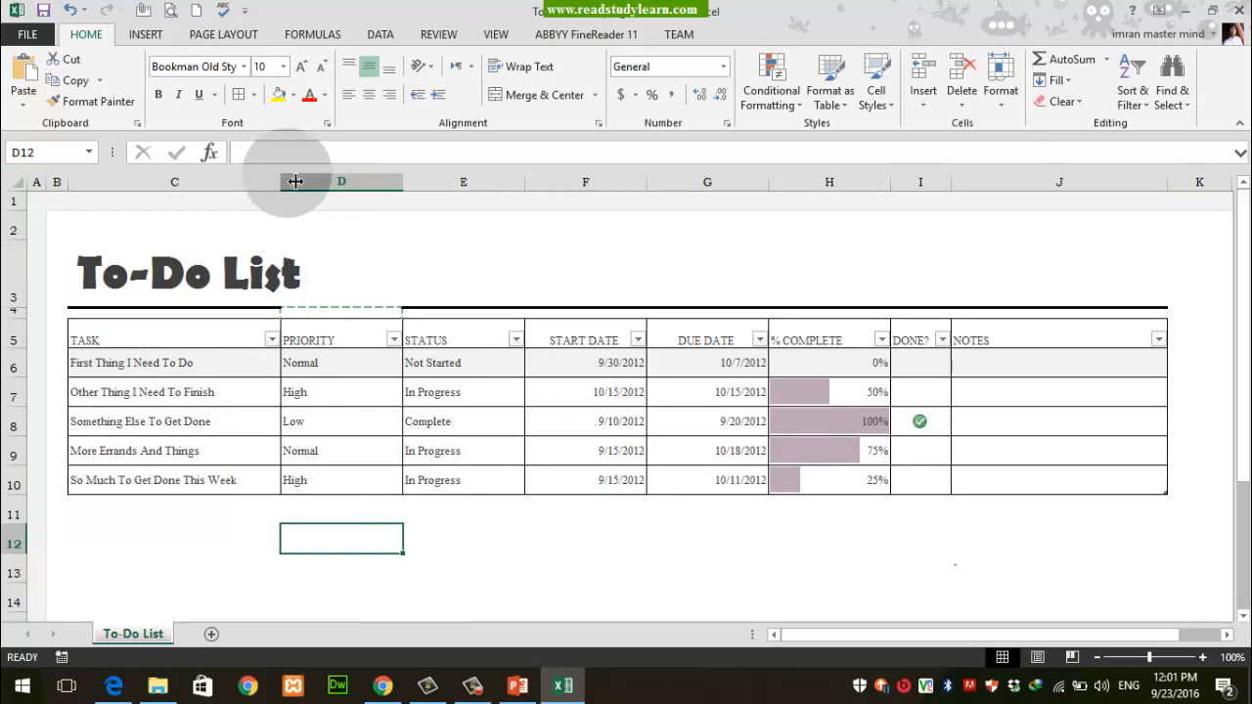
pyautogui.click(357, 313)
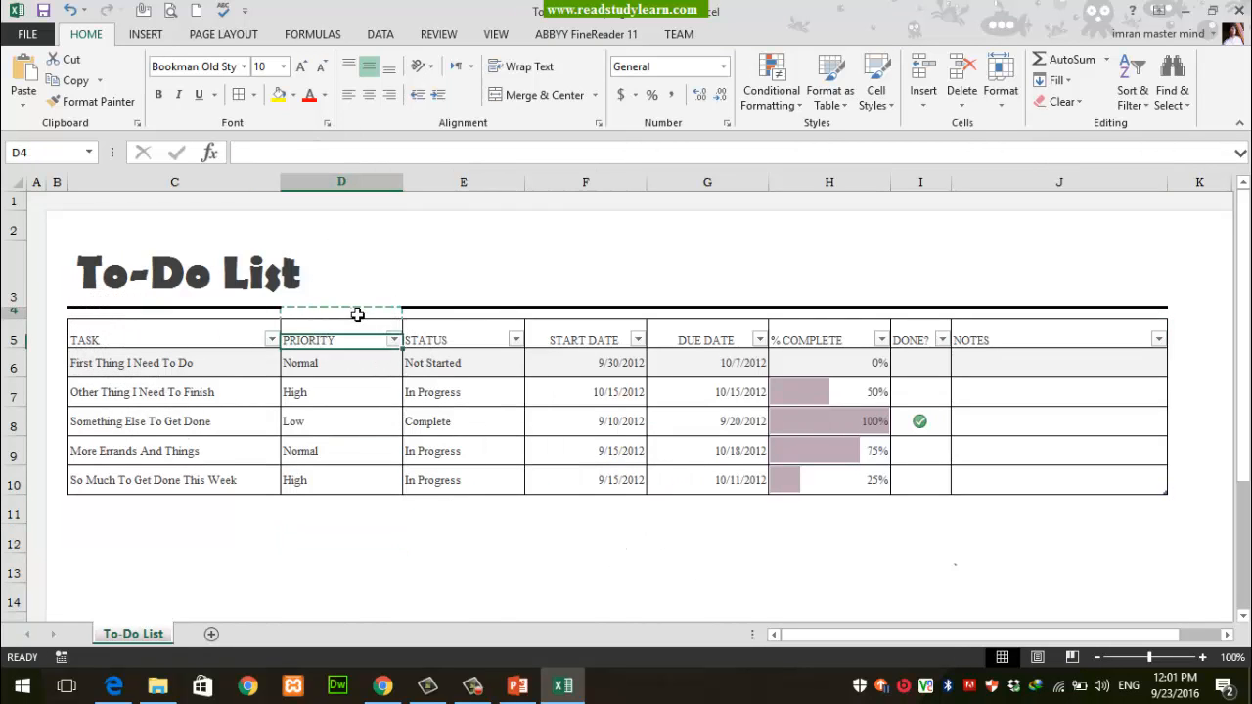
pyautogui.hotkey('ctrl', 'c')
pyautogui.click(349, 396)
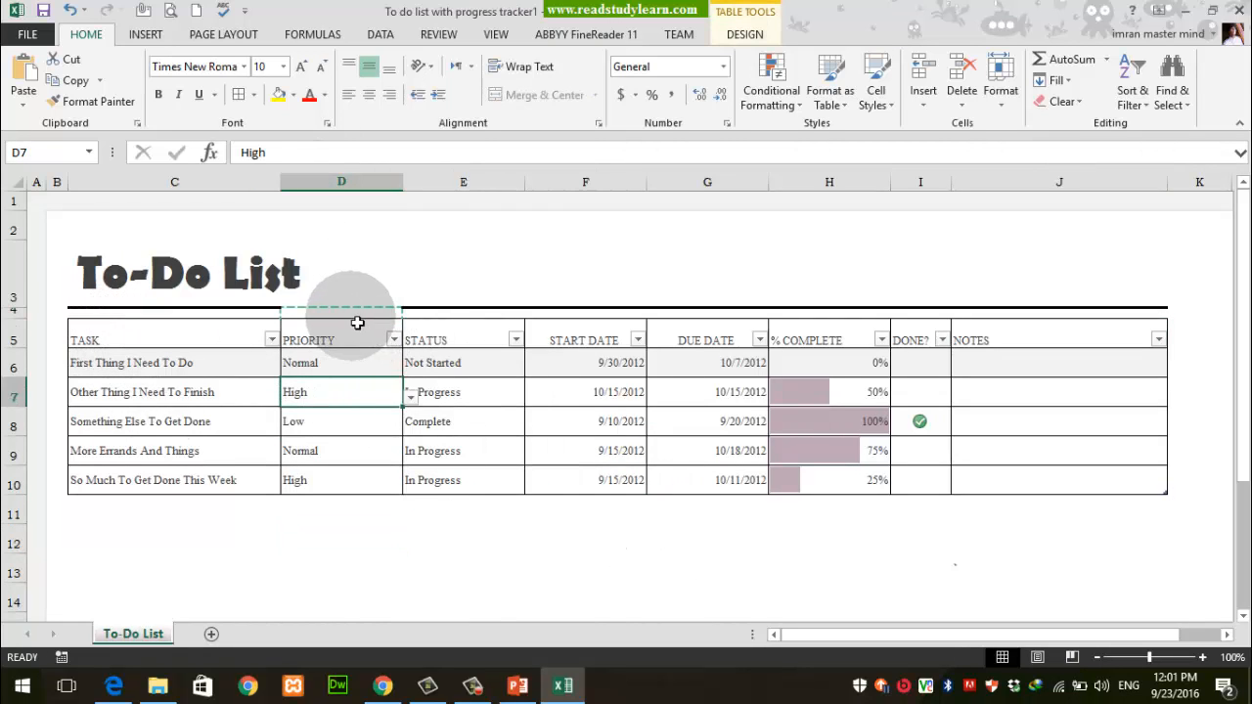
pyautogui.click(356, 317)
pyautogui.click(372, 421)
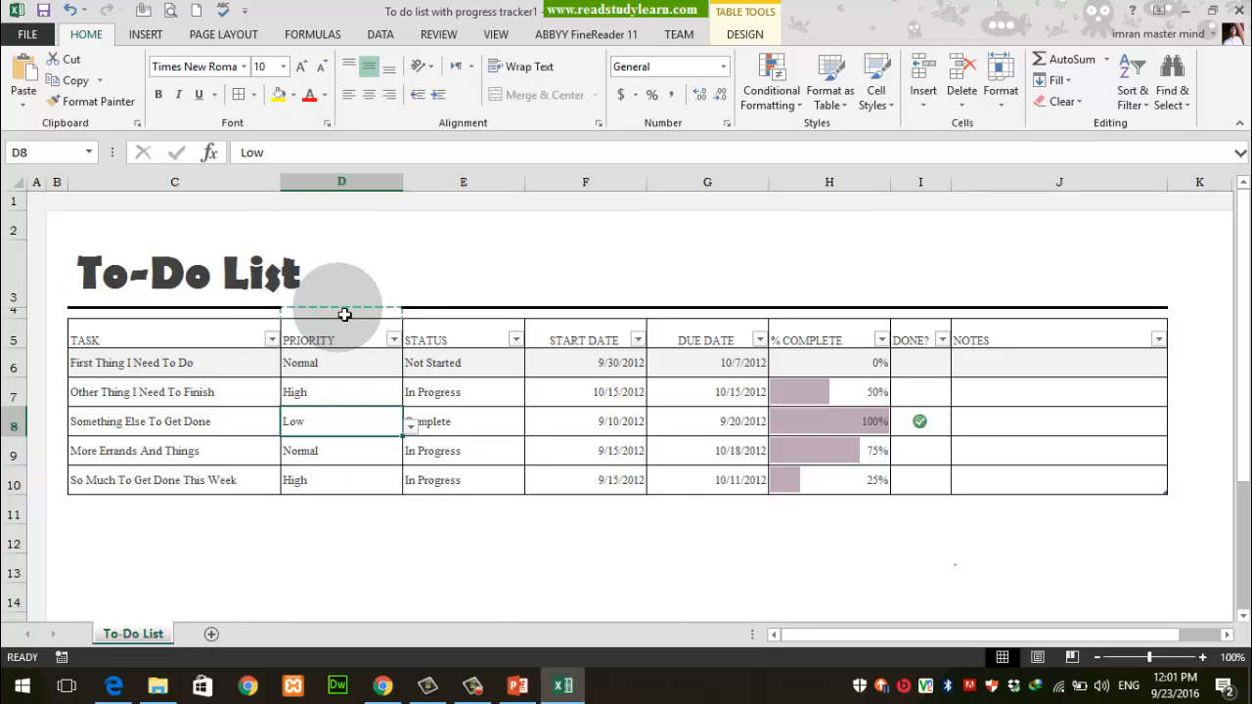
# Step: Erase the leftover green dashed borders along the top, right and left edges of cell D4 with Erase Border
pyautogui.click(345, 314)
pyautogui.click(253, 94)
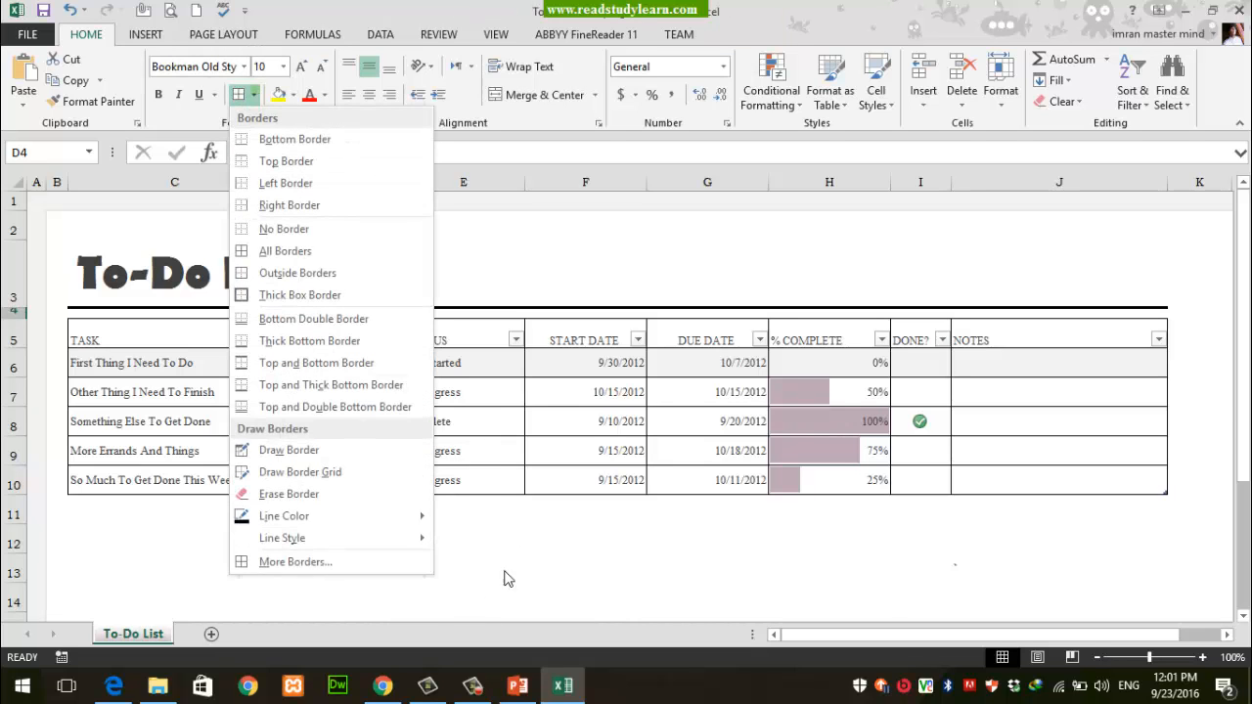
pyautogui.click(323, 494)
pyautogui.click(342, 311)
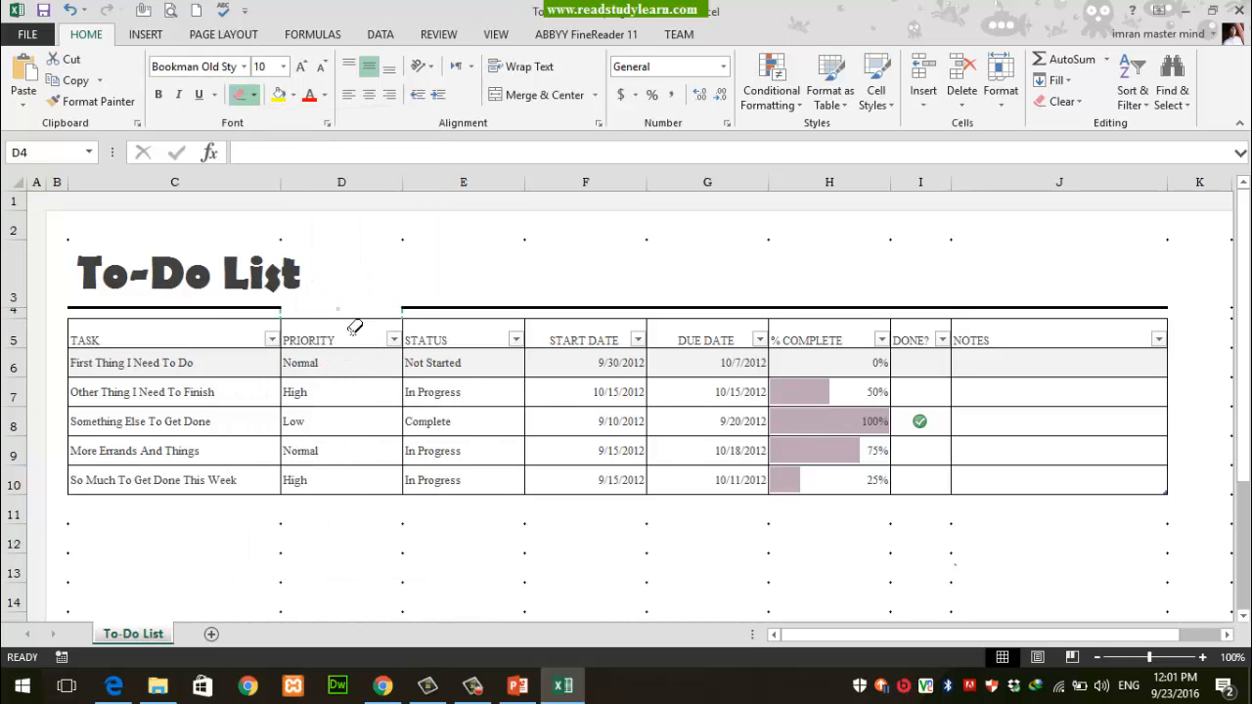
pyautogui.click(380, 320)
pyautogui.click(283, 321)
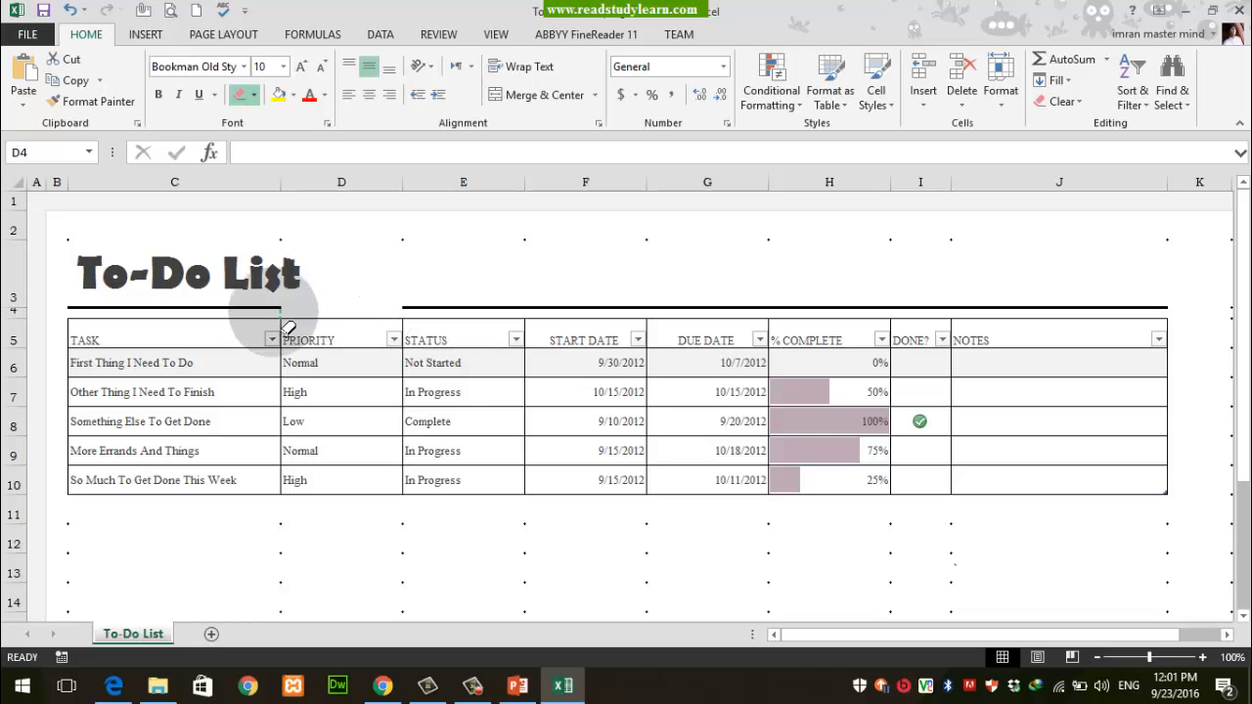
pyautogui.moveTo(331, 299)
pyautogui.mouseDown()
pyautogui.moveTo(446, 312)
pyautogui.moveTo(335, 318)
pyautogui.moveTo(292, 267)
pyautogui.mouseUp()
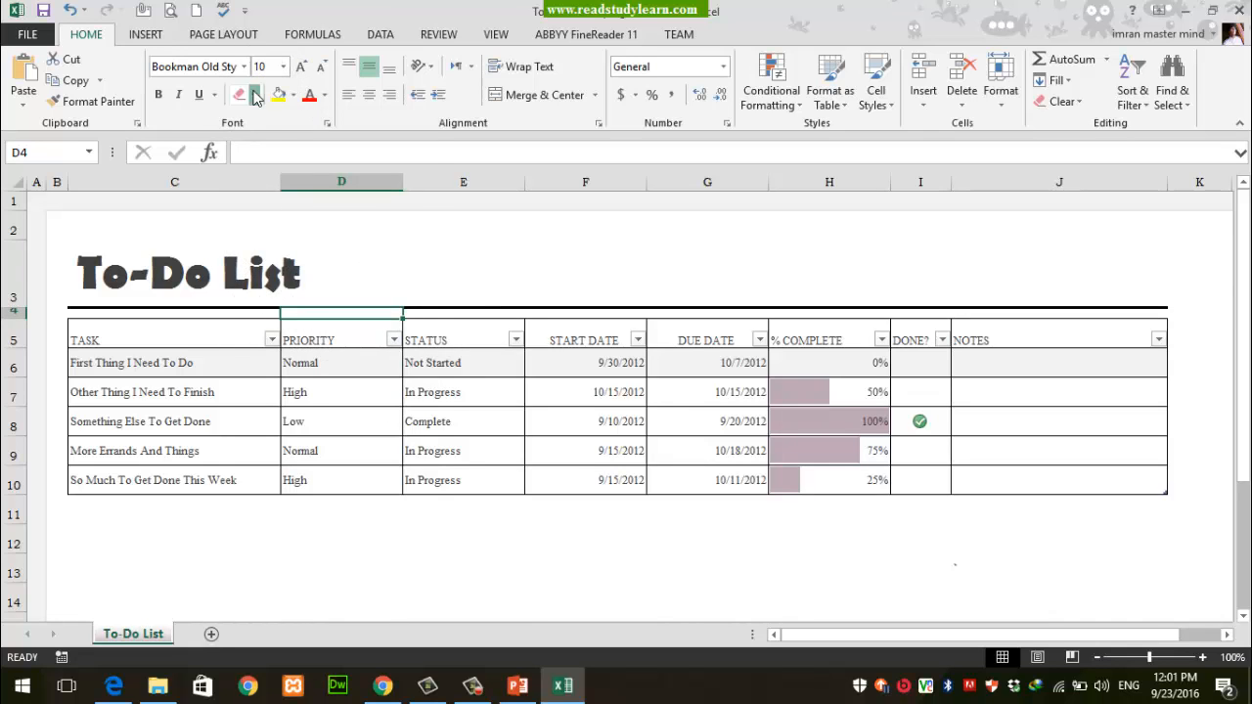
# Step: Draw a thick solid black border along the top of cell D4 to close the gap in the title line
pyautogui.click(253, 95)
pyautogui.click(286, 450)
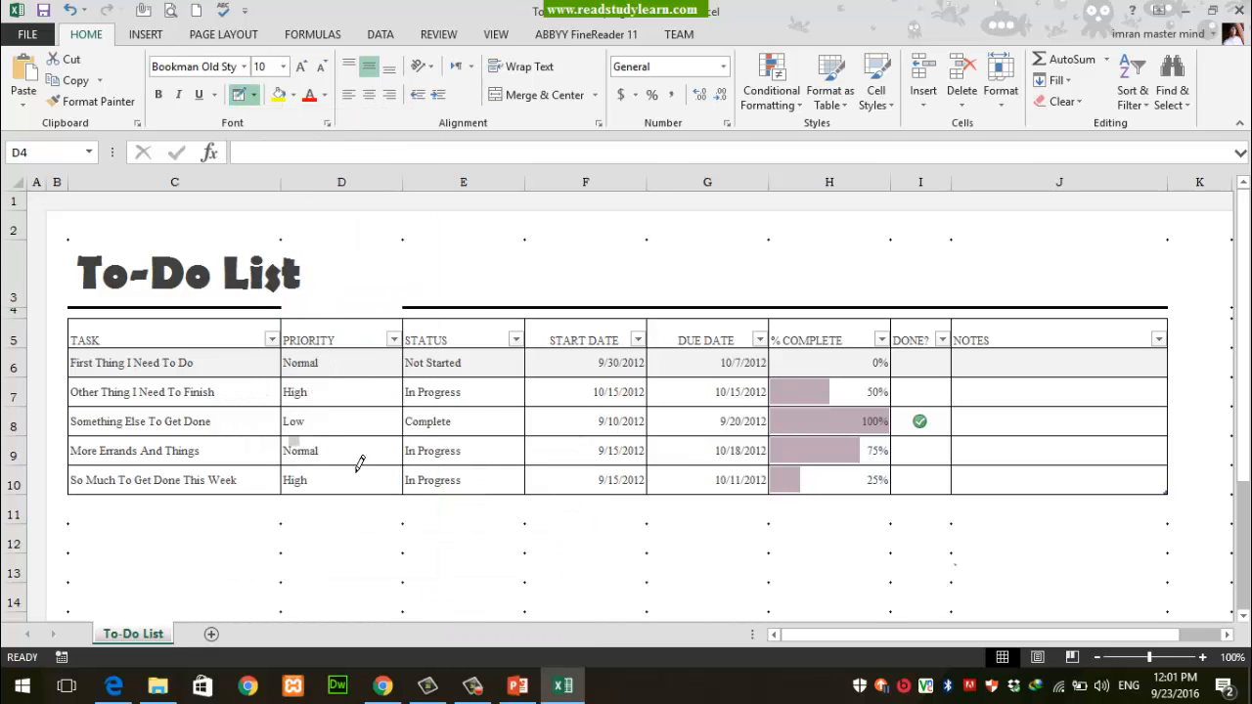
pyautogui.click(254, 95)
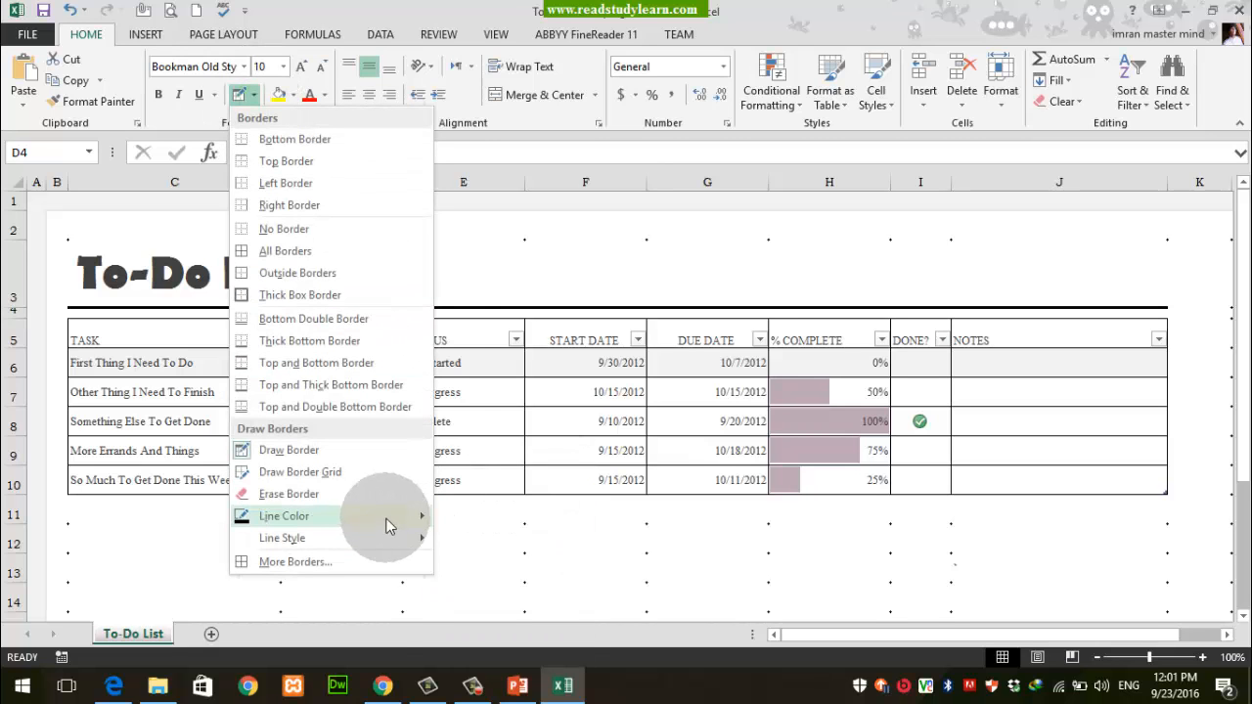
pyautogui.moveTo(376, 515)
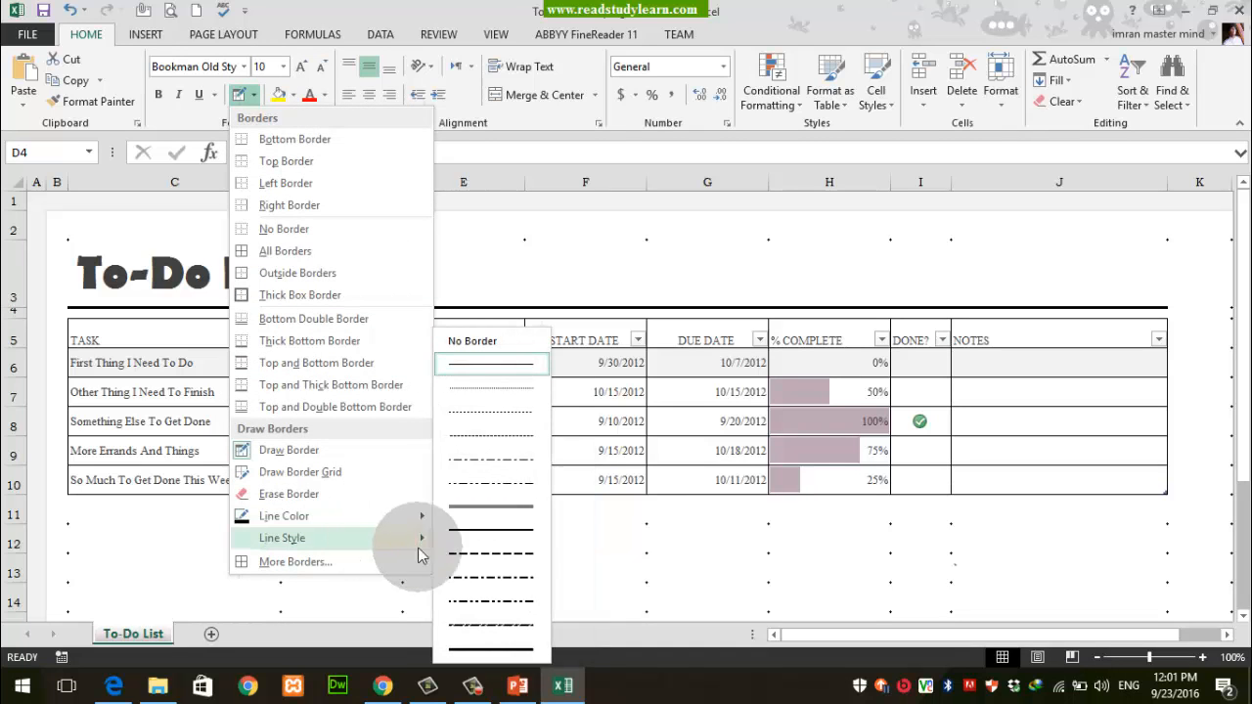
pyautogui.click(486, 648)
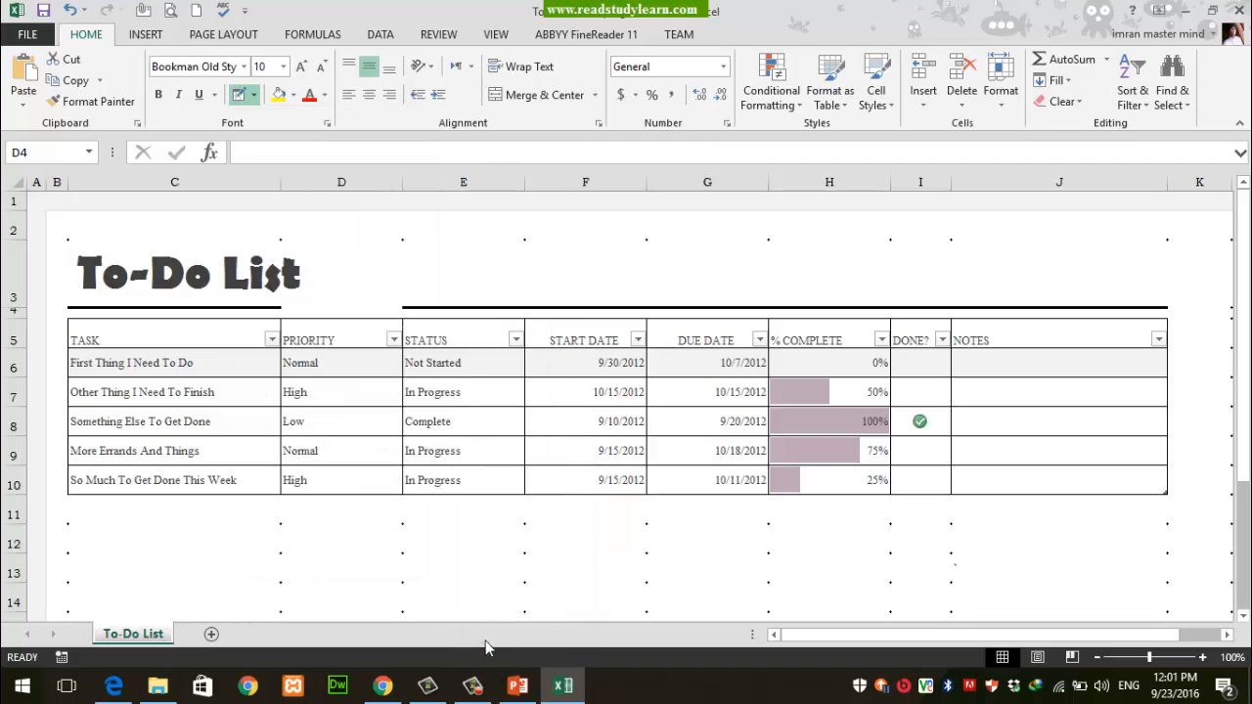
pyautogui.click(347, 309)
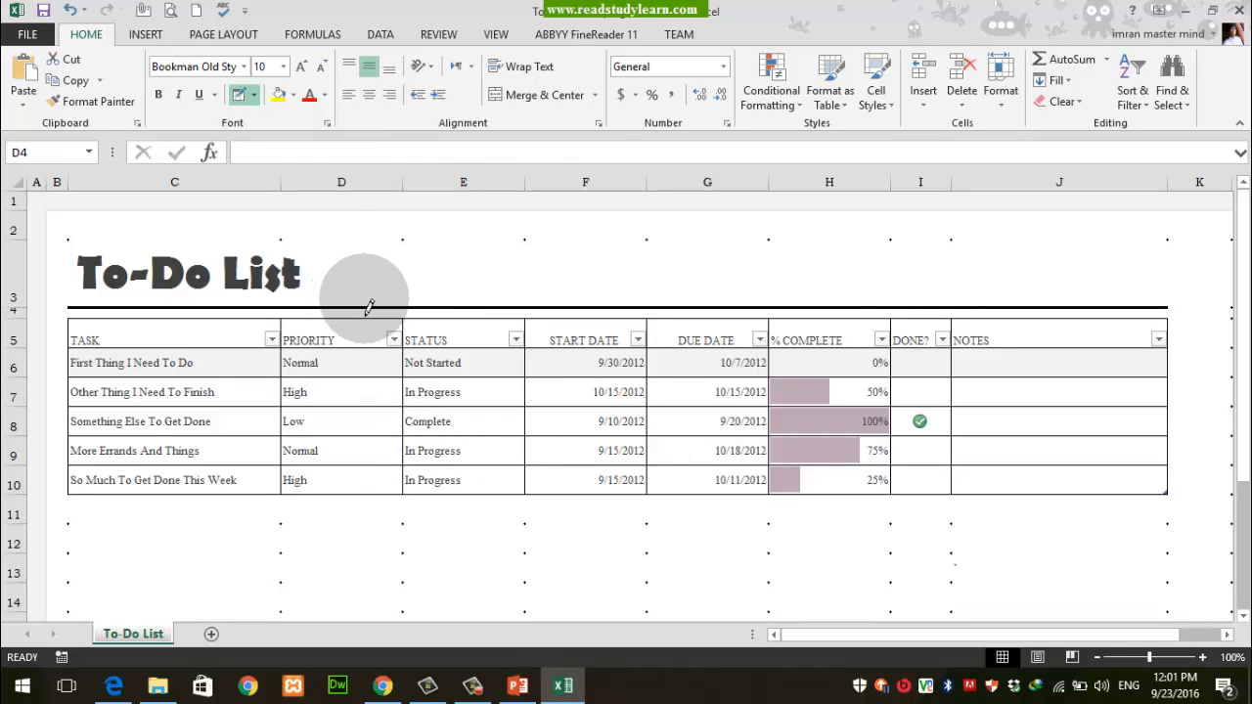
pyautogui.click(413, 375)
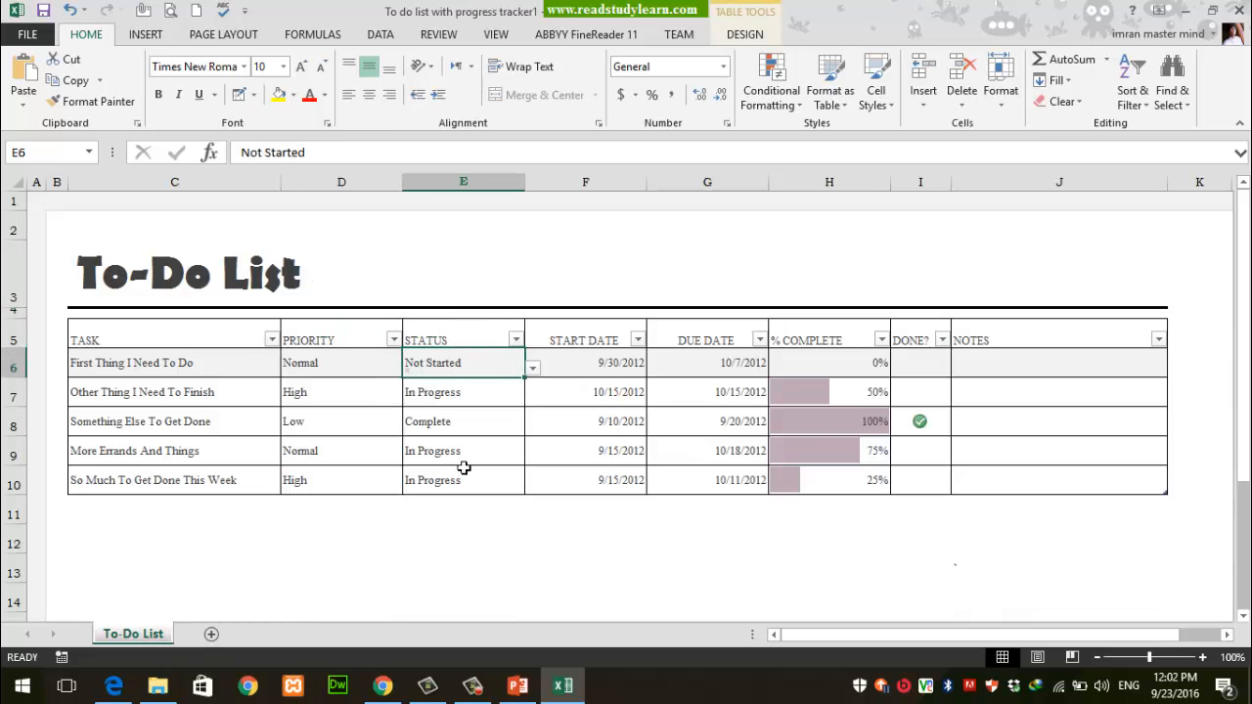
# Step: Check the Font Formatting topic list on the PowerPoint slide and return to the Excel workbook
pyautogui.hotkey('alt', 'Tab')
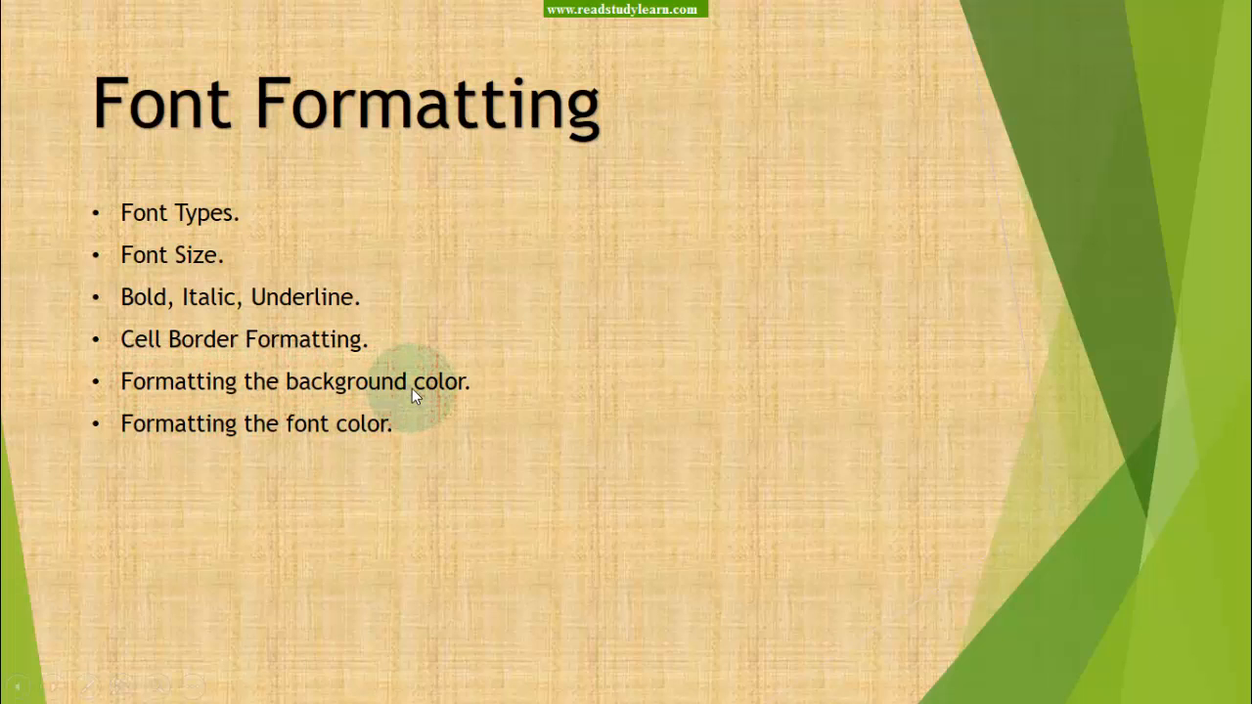
pyautogui.hotkey('alt', 'Tab')
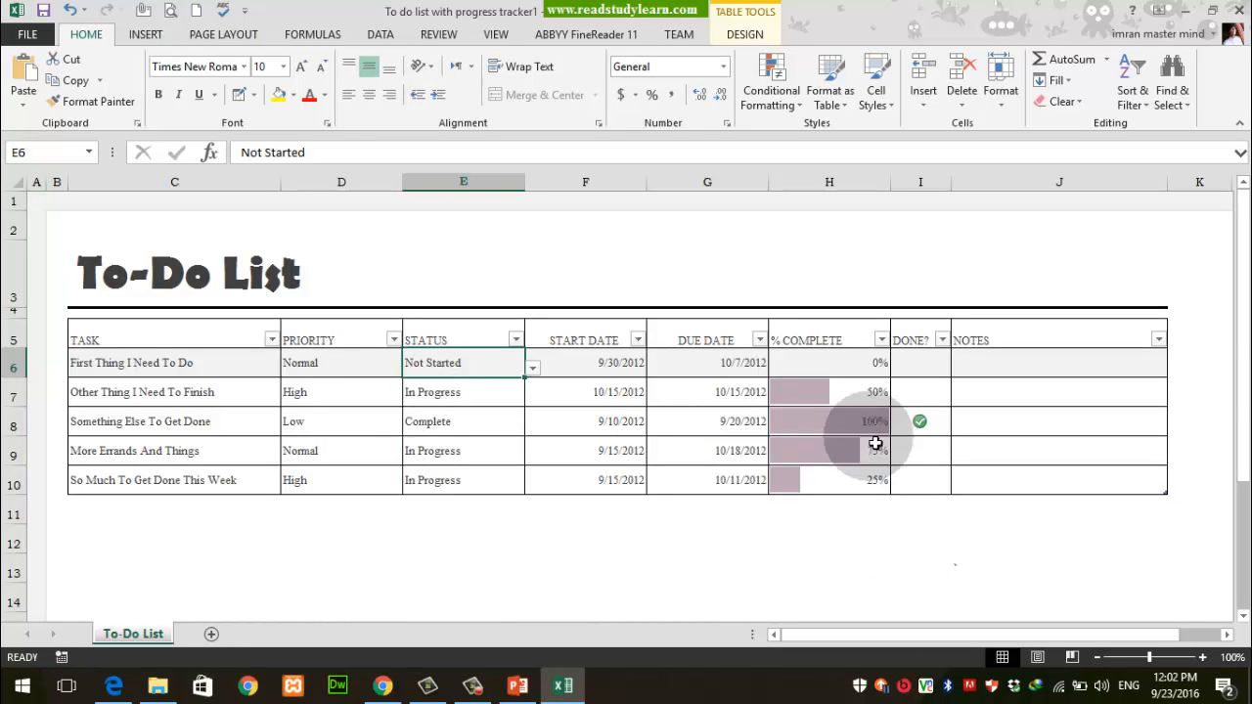
pyautogui.click(526, 533)
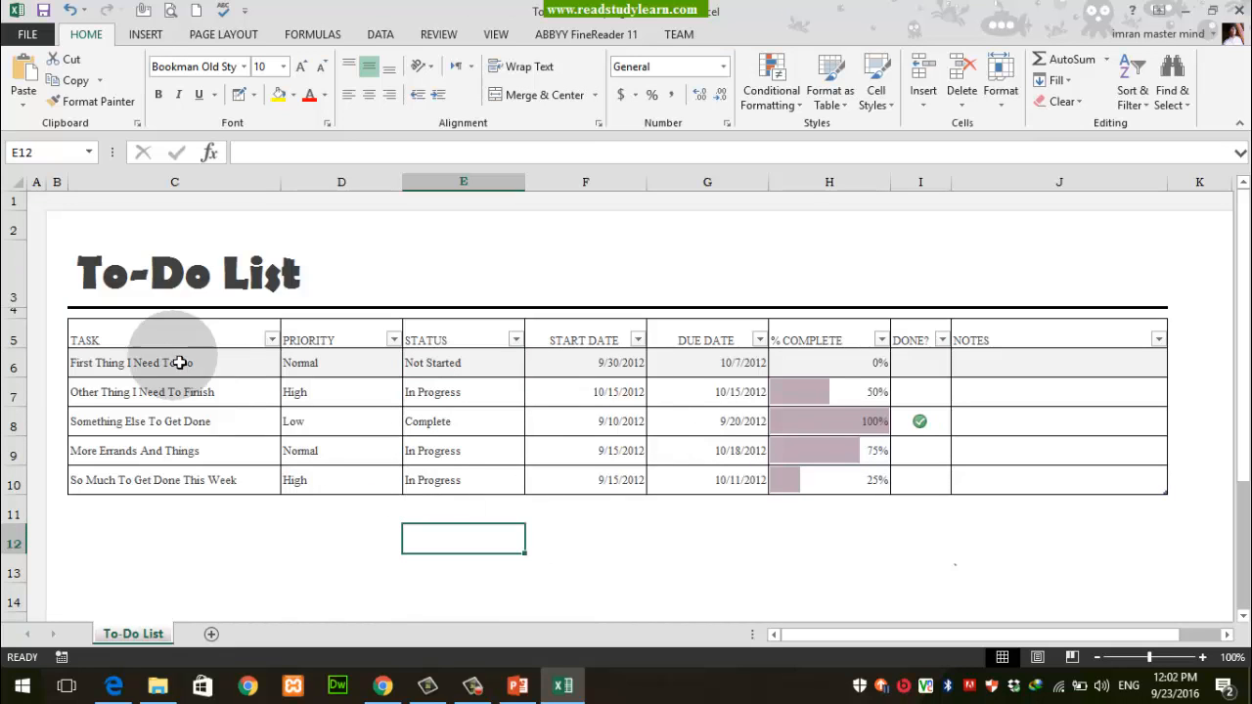
pyautogui.moveTo(131, 363); pyautogui.dragTo(1012, 375)
pyautogui.click(978, 509)
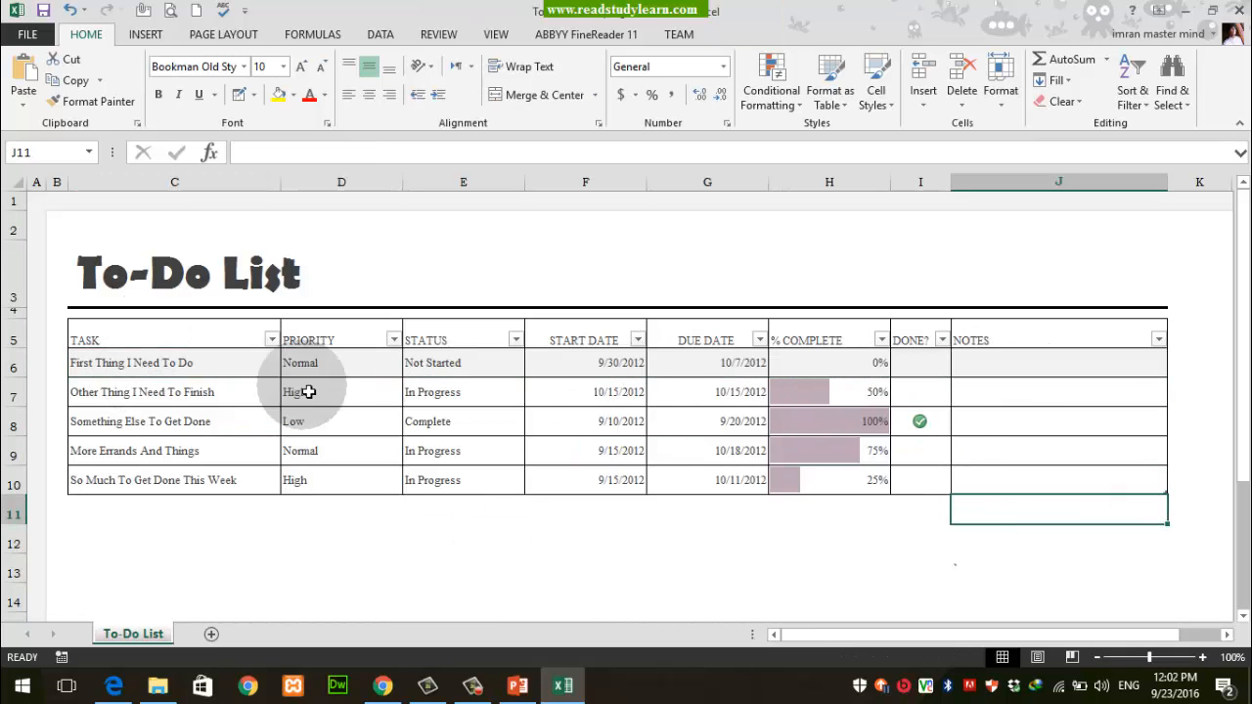
pyautogui.click(156, 373)
pyautogui.moveTo(157, 374); pyautogui.dragTo(1048, 373)
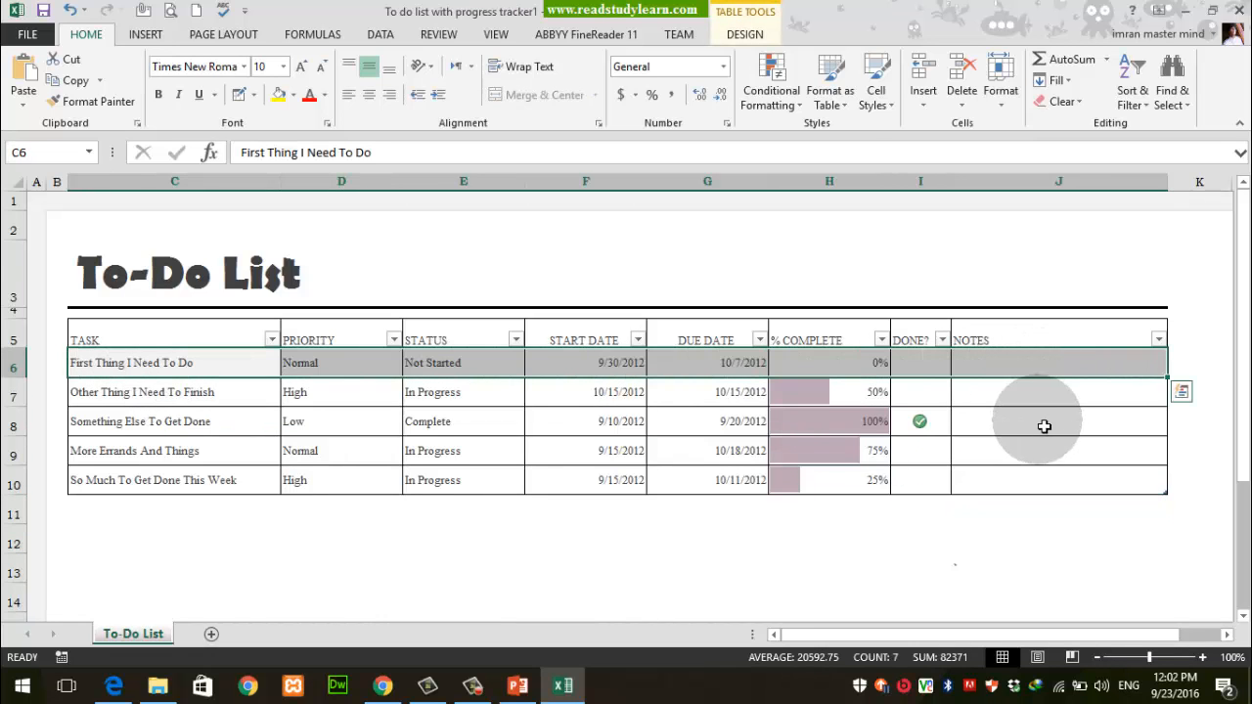
pyautogui.click(1044, 396)
pyautogui.click(1043, 435)
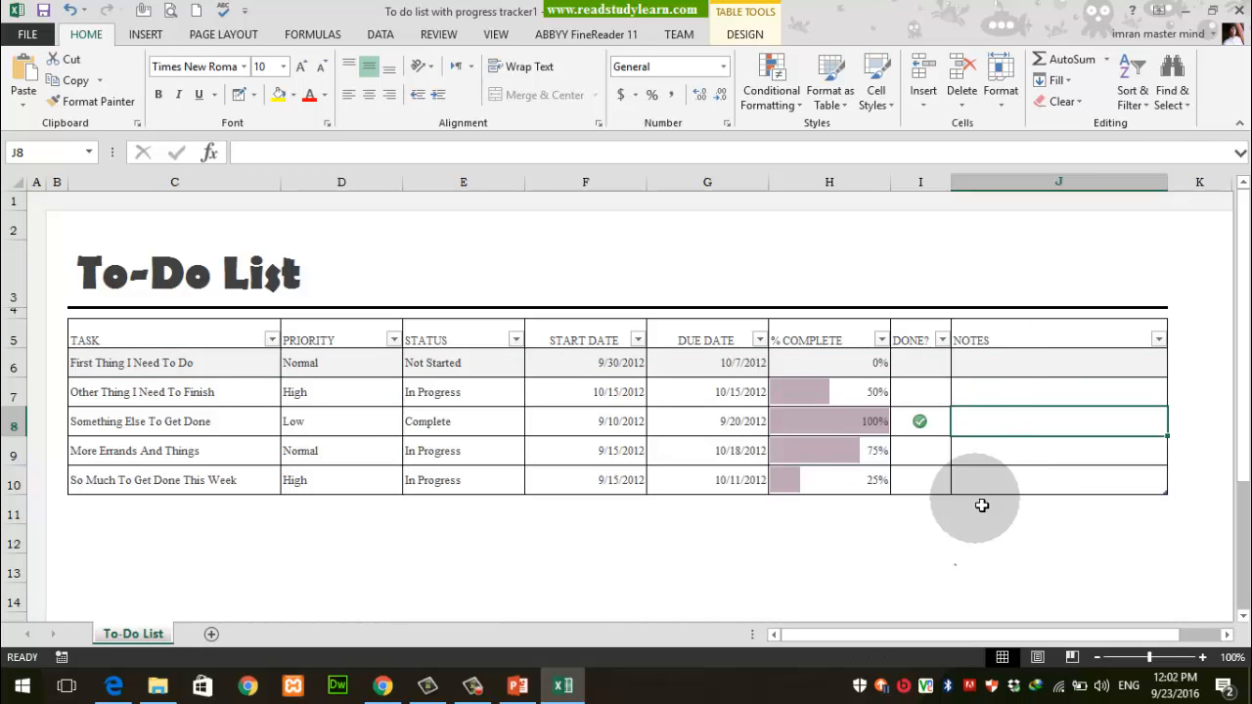
# Step: Fill the third and fifth task rows (C8:J8 and C10:J10) together with a very light teal theme colour
pyautogui.moveTo(140, 428); pyautogui.dragTo(1040, 436)
pyautogui.keyDown('ctrl'); pyautogui.click(1060, 498); pyautogui.keyUp('ctrl')
pyautogui.moveTo(934, 494); pyautogui.dragTo(245, 489)
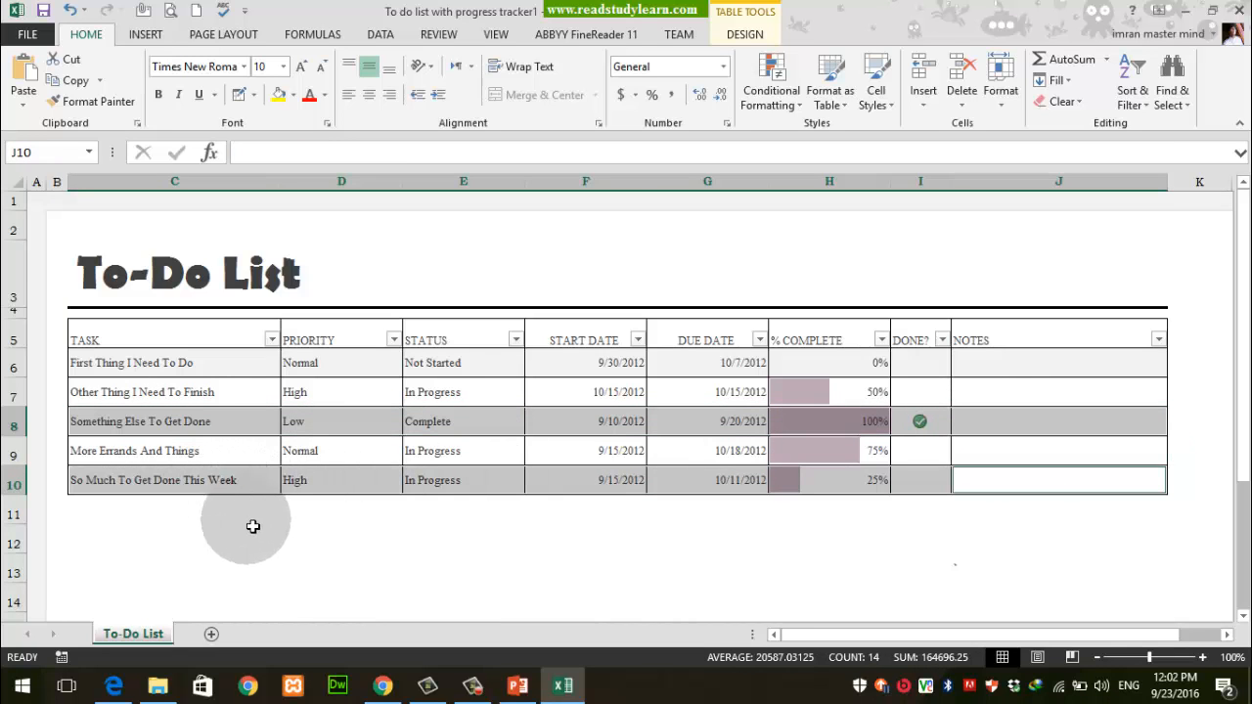
pyautogui.click(296, 98)
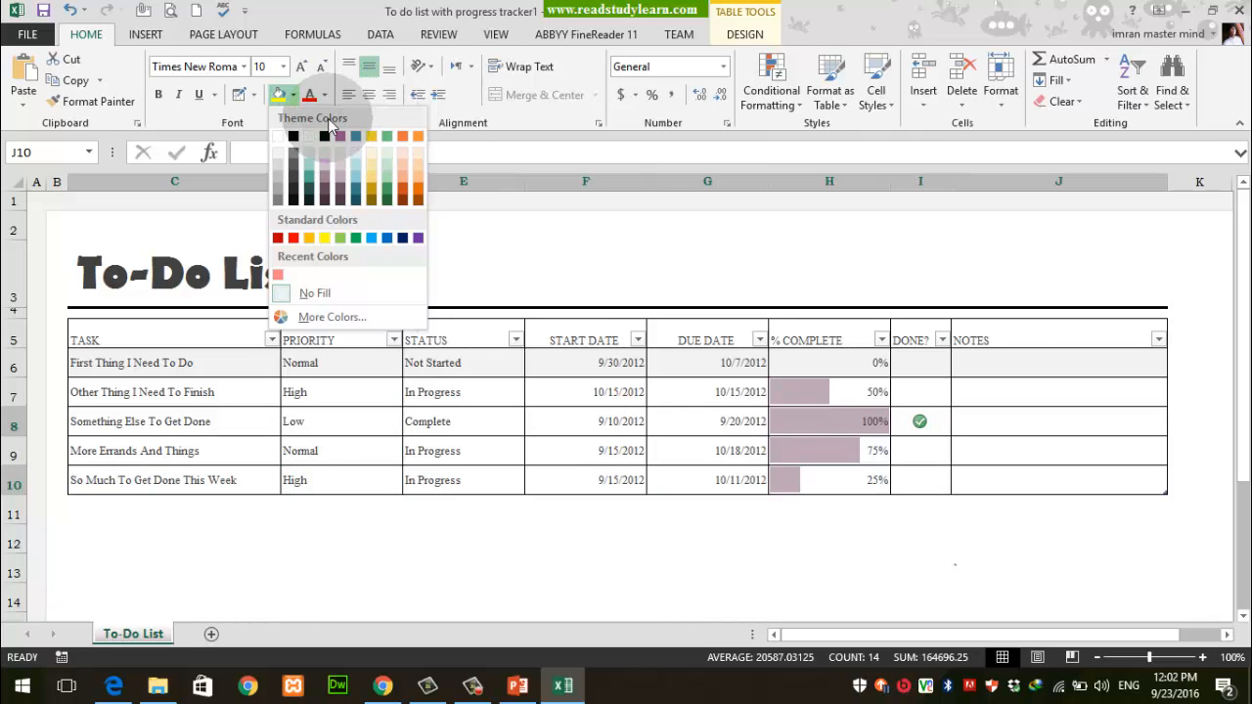
pyautogui.click(314, 147)
pyautogui.click(842, 567)
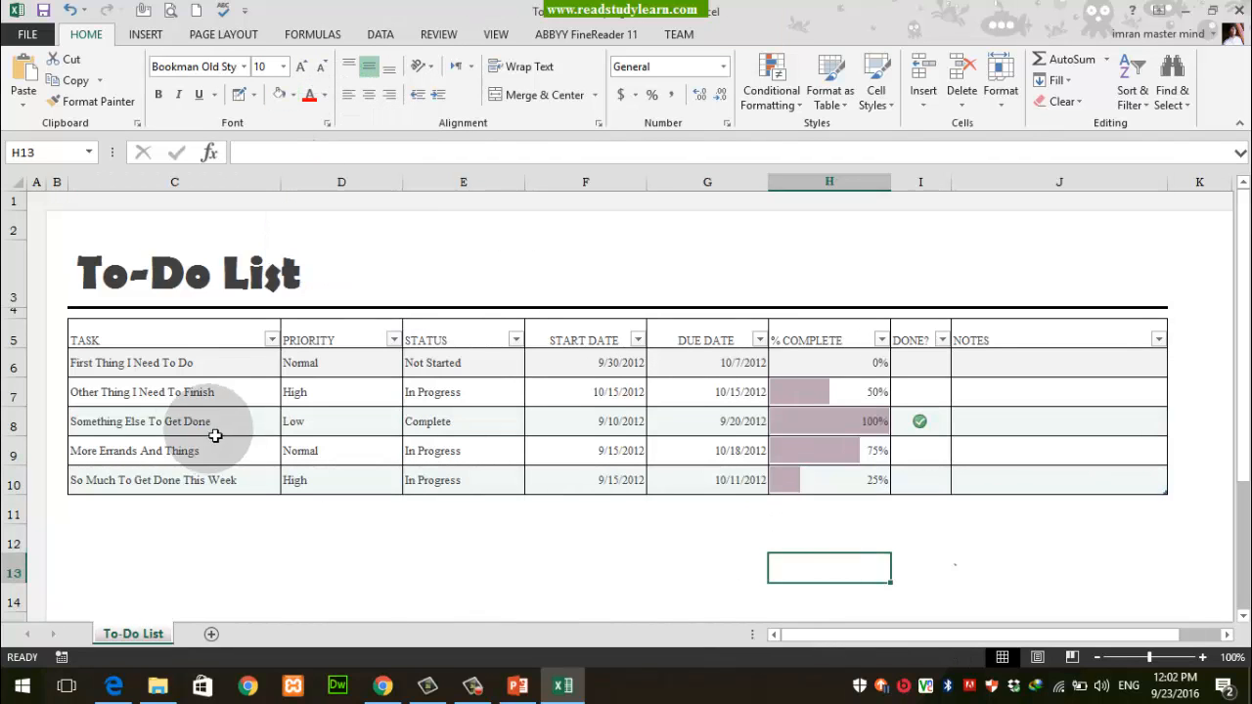
pyautogui.moveTo(147, 392); pyautogui.dragTo(1066, 455)
pyautogui.click(395, 617)
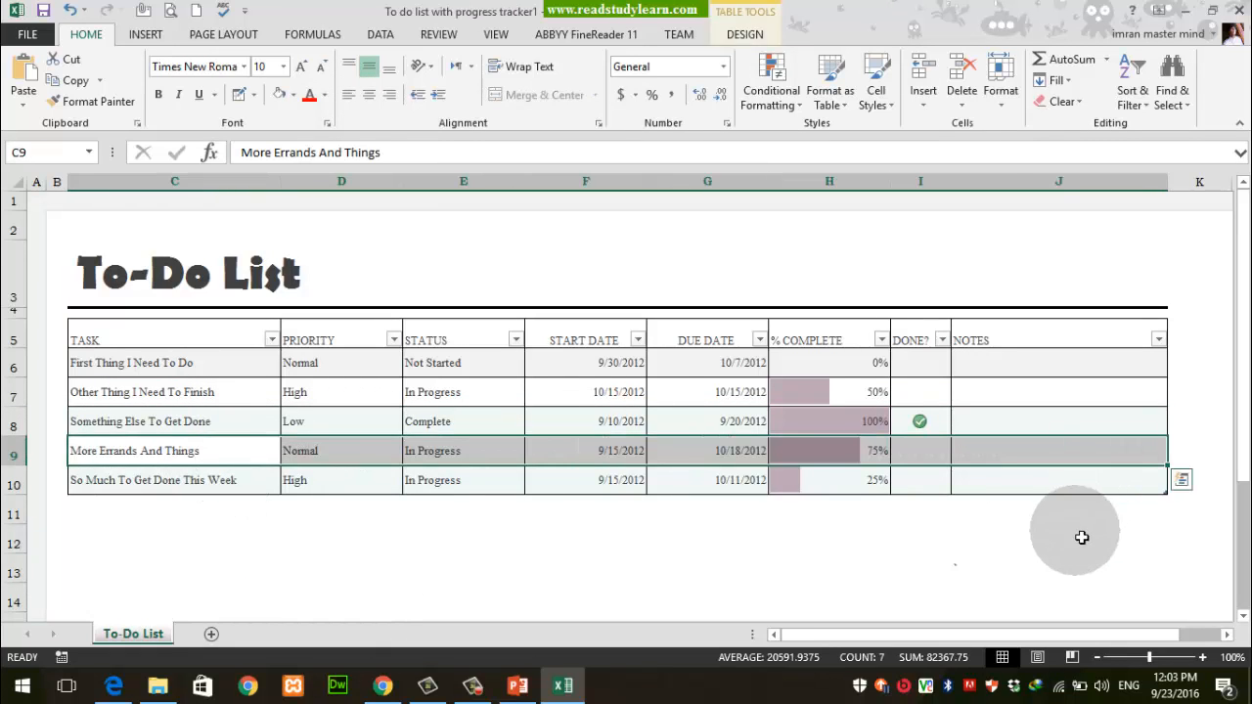
pyautogui.click(1076, 537)
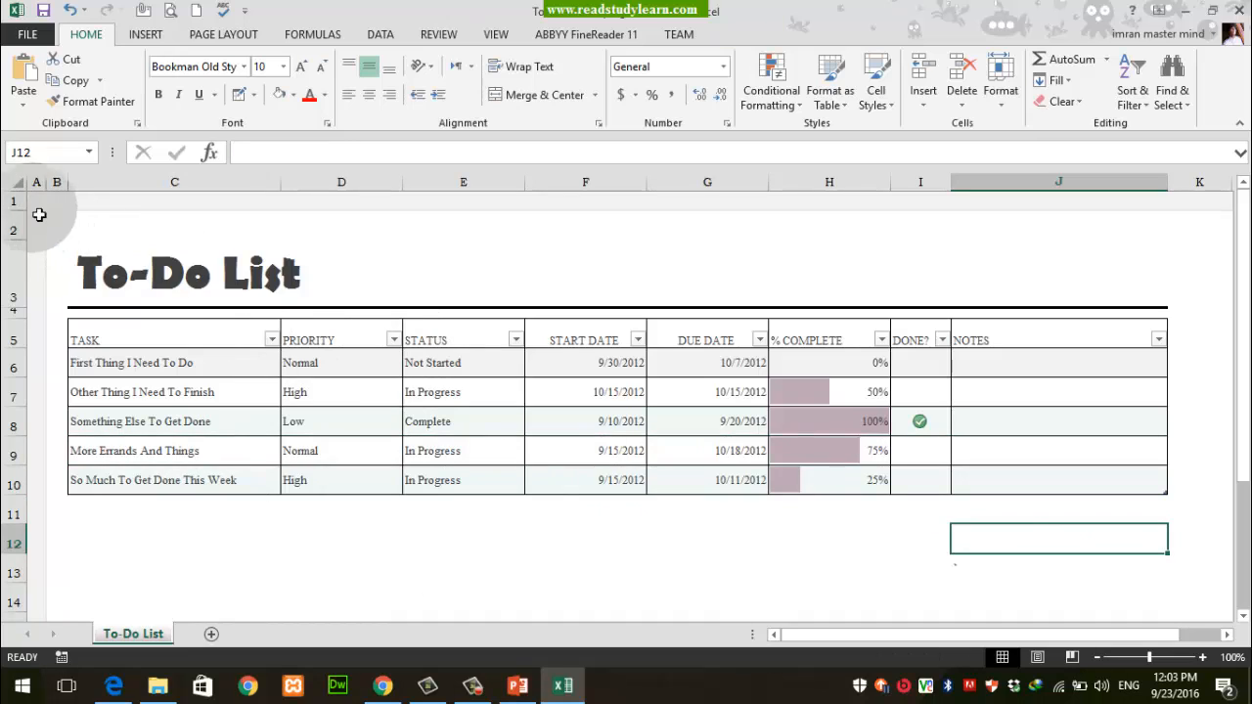
# Step: Try filling the entire worksheet with the same light teal background colour, and undo the fill
pyautogui.click(22, 186)
pyautogui.click(19, 183)
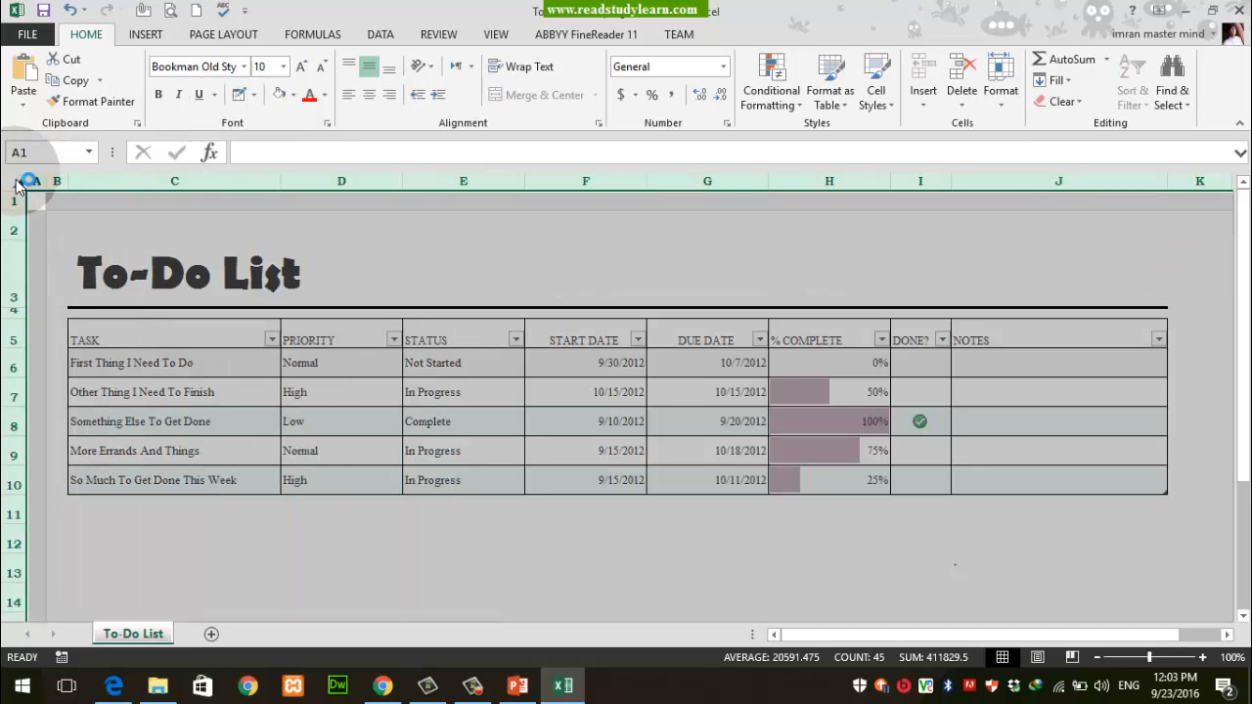
pyautogui.click(653, 460)
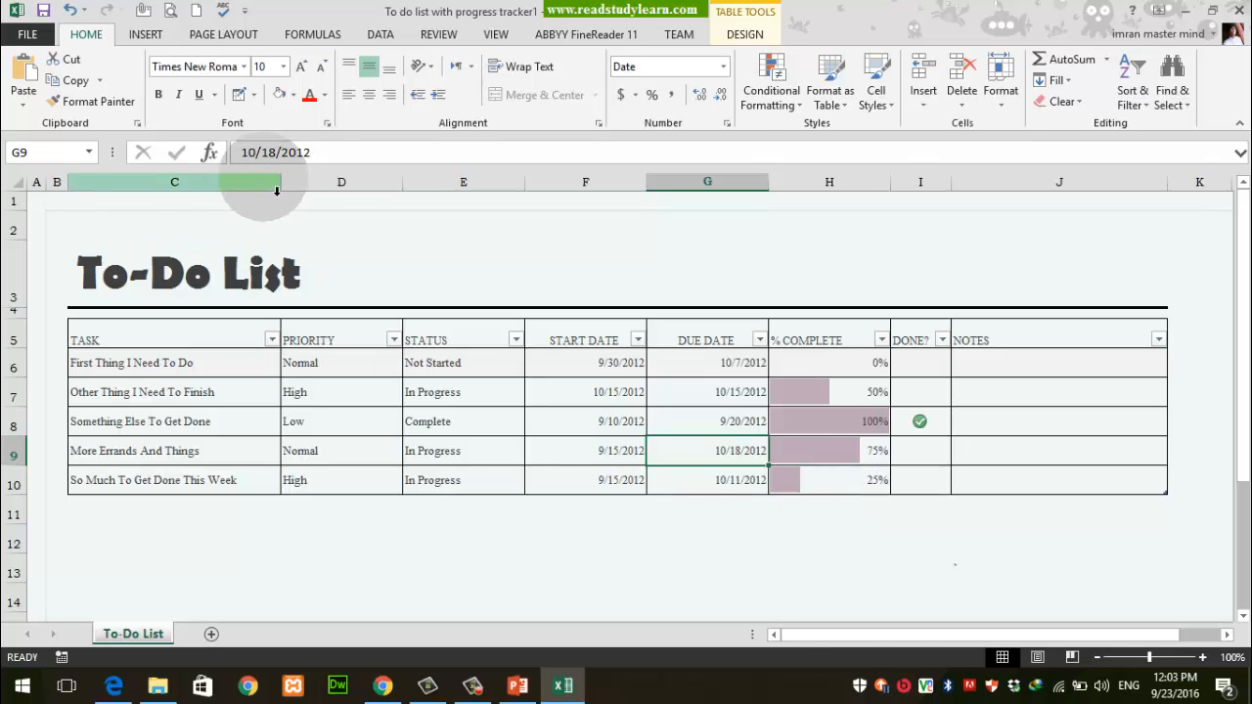
pyautogui.click(20, 184)
pyautogui.click(740, 573)
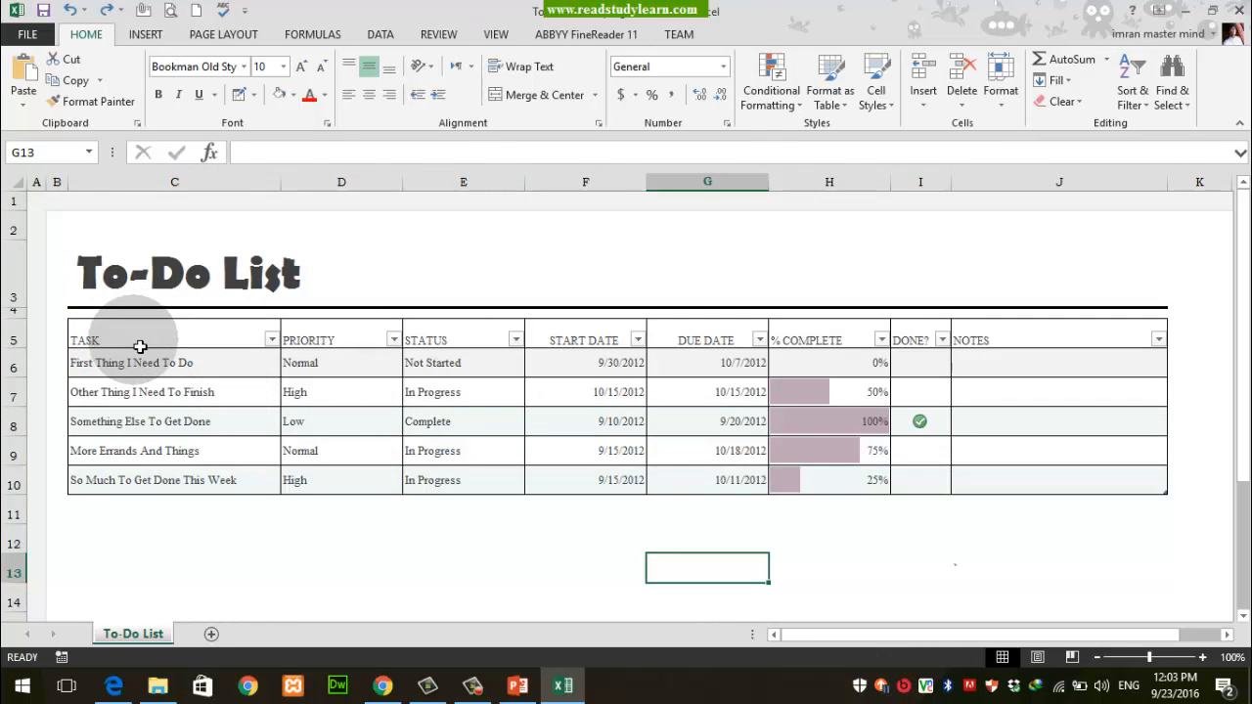
# Step: Check the font colour topic on the Font Formatting slide in PowerPoint and return to the Excel workbook
pyautogui.hotkey('alt', 'Tab')
pyautogui.hotkey('alt', 'Tab')
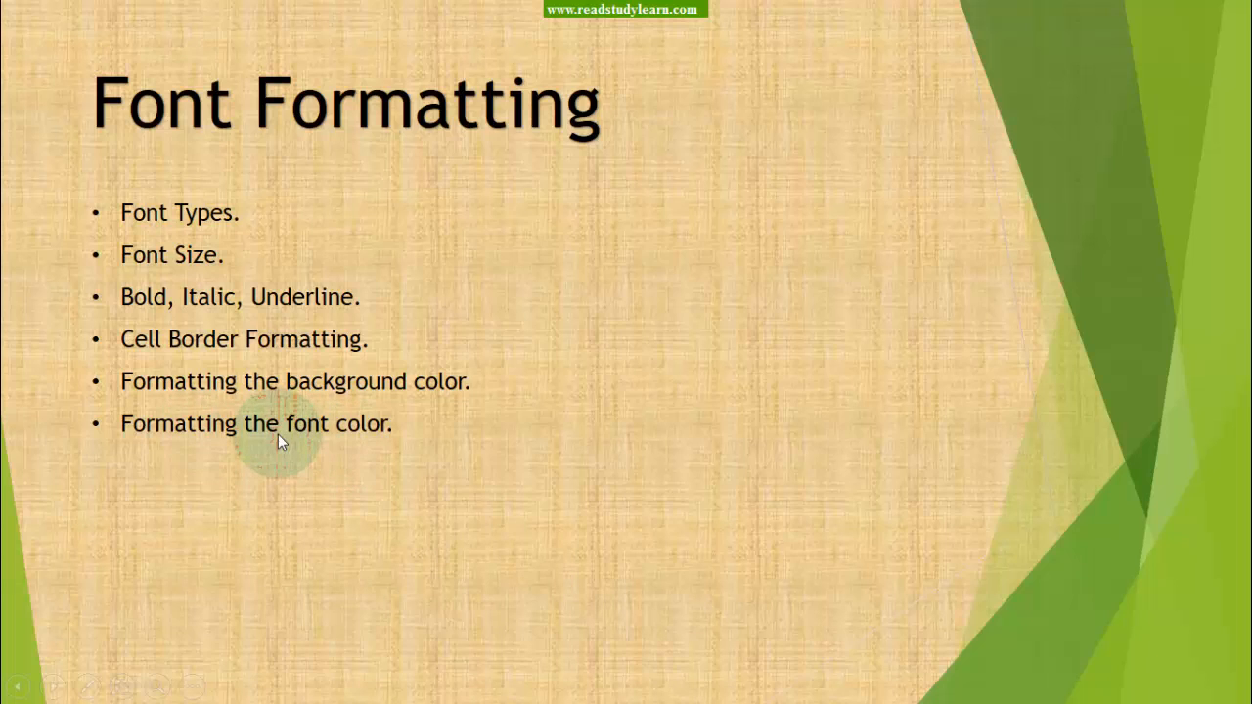
pyautogui.hotkey('alt', 'Tab')
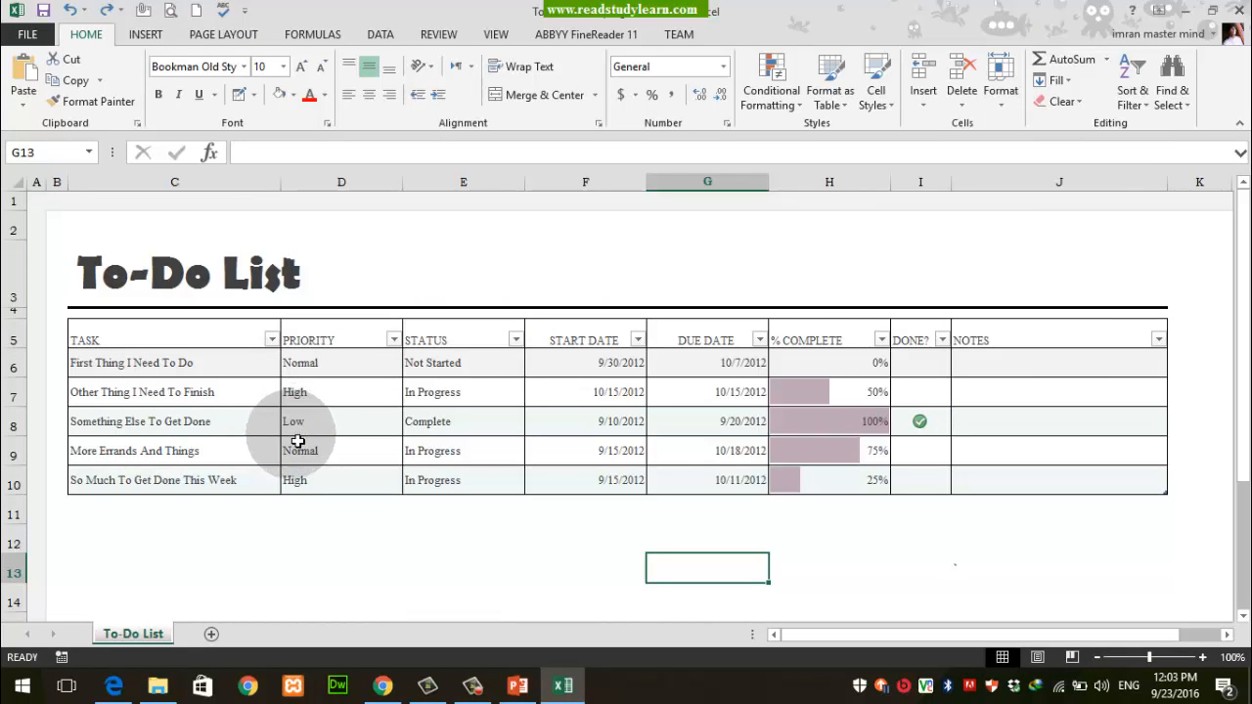
# Step: Set the font colour of the table's header row (C5:J5) to the standard purple
pyautogui.moveTo(74, 338); pyautogui.dragTo(989, 361)
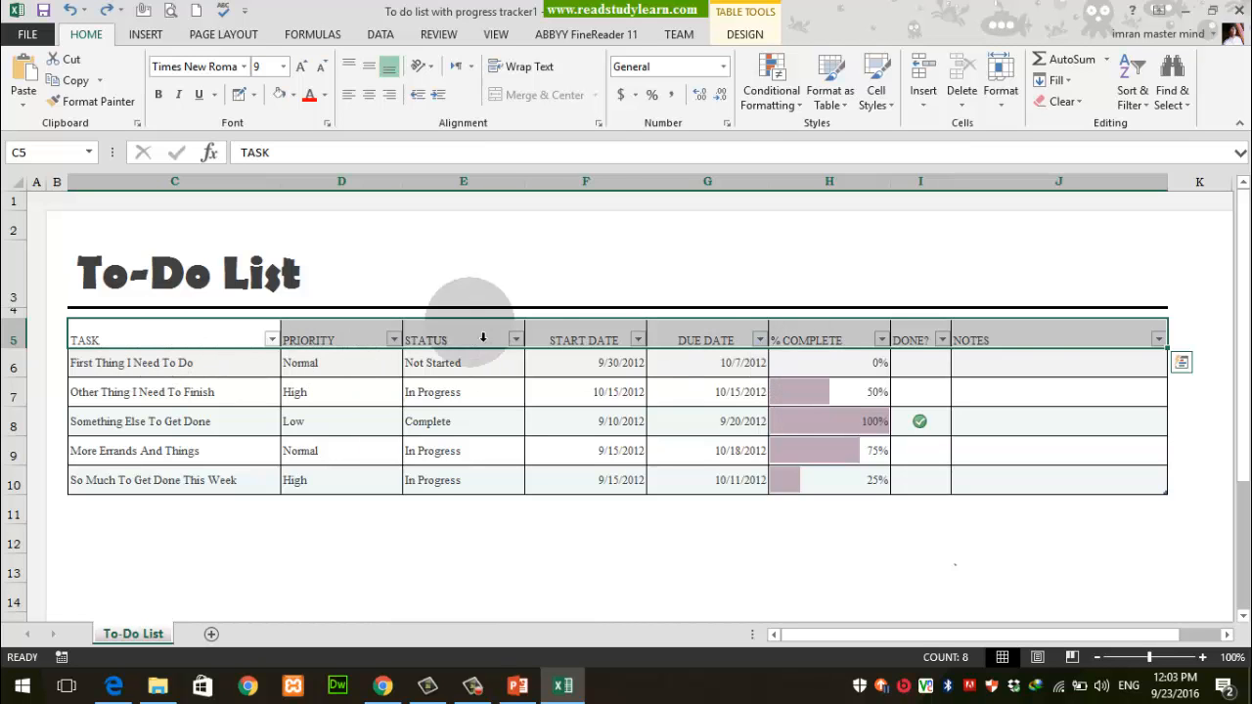
pyautogui.click(325, 96)
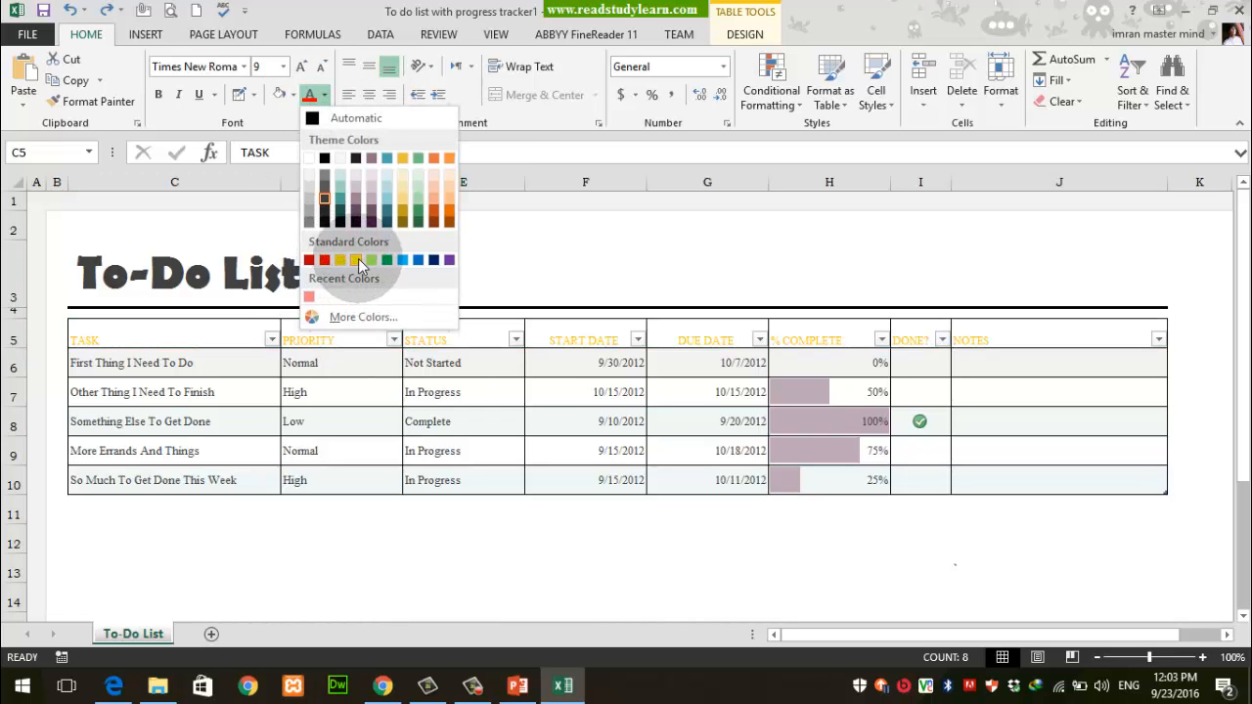
pyautogui.click(453, 260)
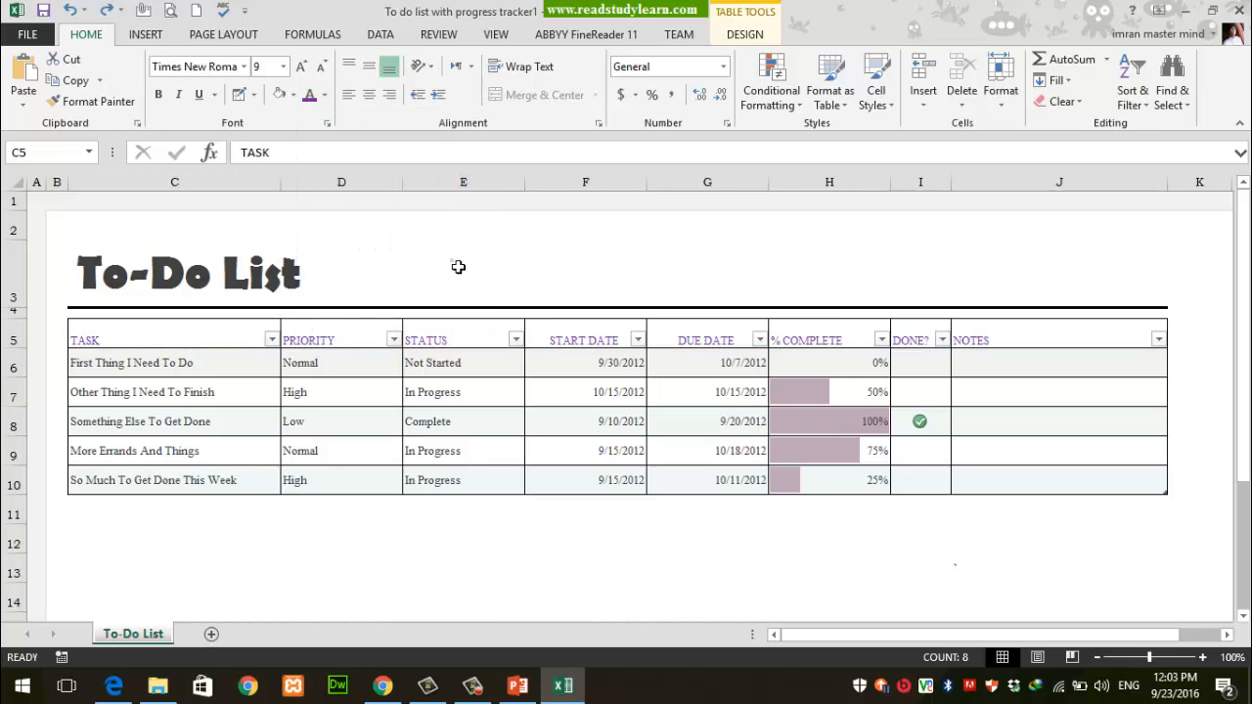
pyautogui.click(455, 265)
# Step: Make the TASK header in C5 bold and set its font size to 20
pyautogui.click(175, 341)
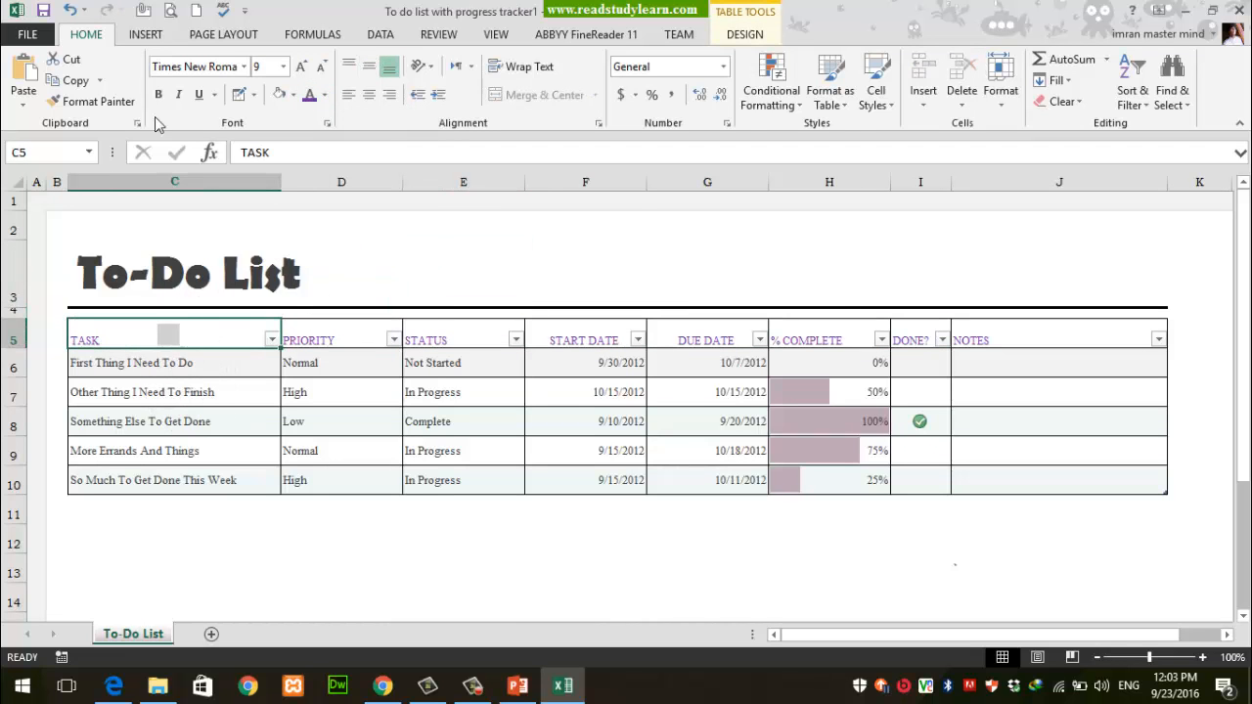
pyautogui.click(191, 392)
pyautogui.click(169, 337)
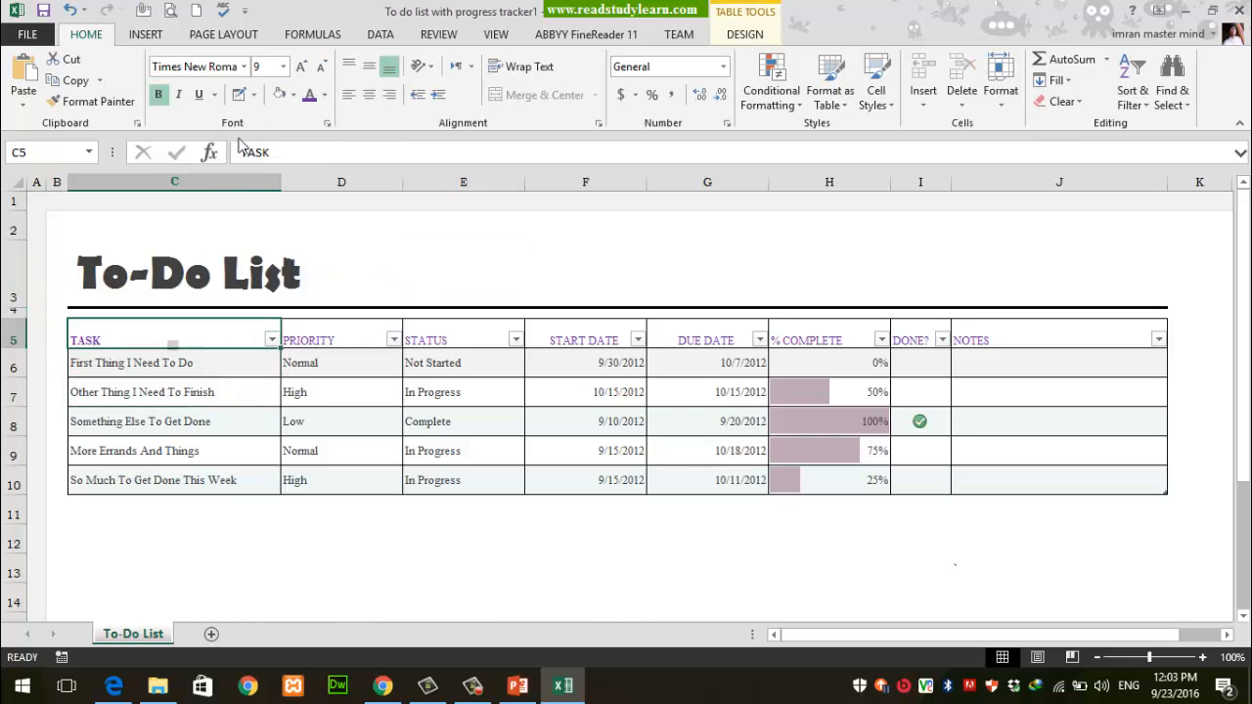
pyautogui.click(282, 67)
pyautogui.click(260, 227)
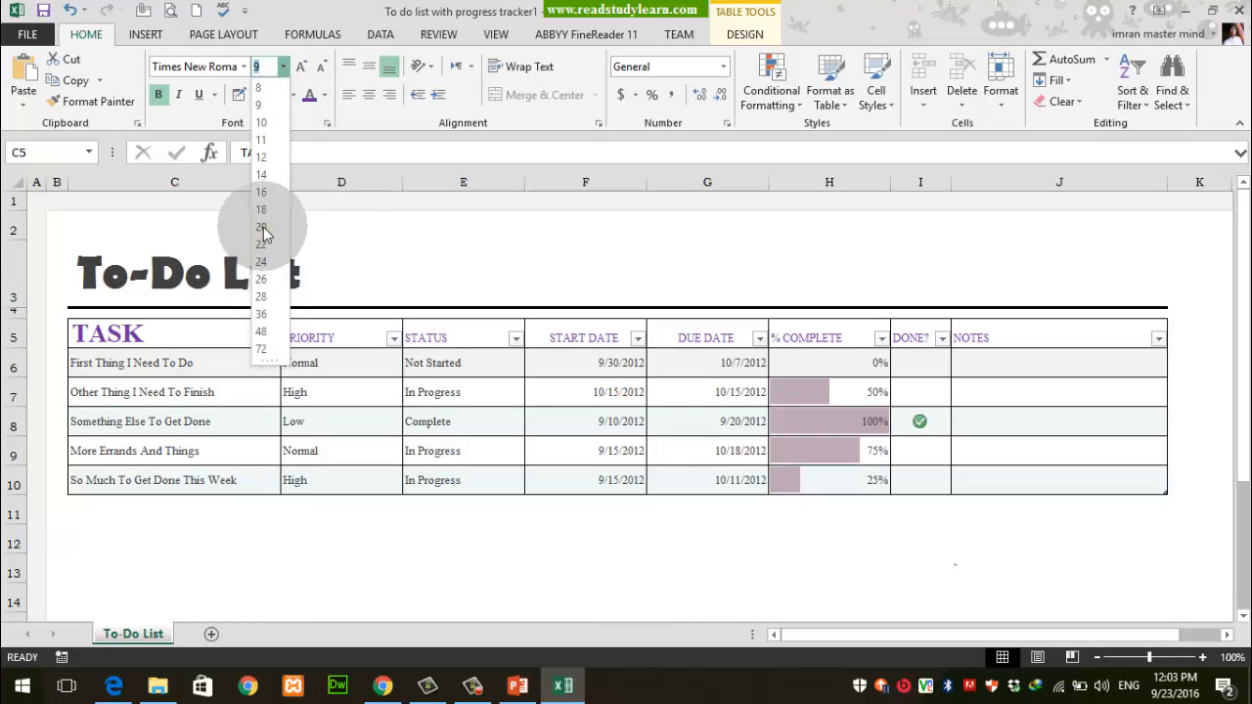
# Step: Try font size 20 on the remaining headers from PRIORITY to NOTES (D5:J5), and set their size to 15
pyautogui.click(306, 337)
pyautogui.moveTo(307, 338); pyautogui.dragTo(992, 335)
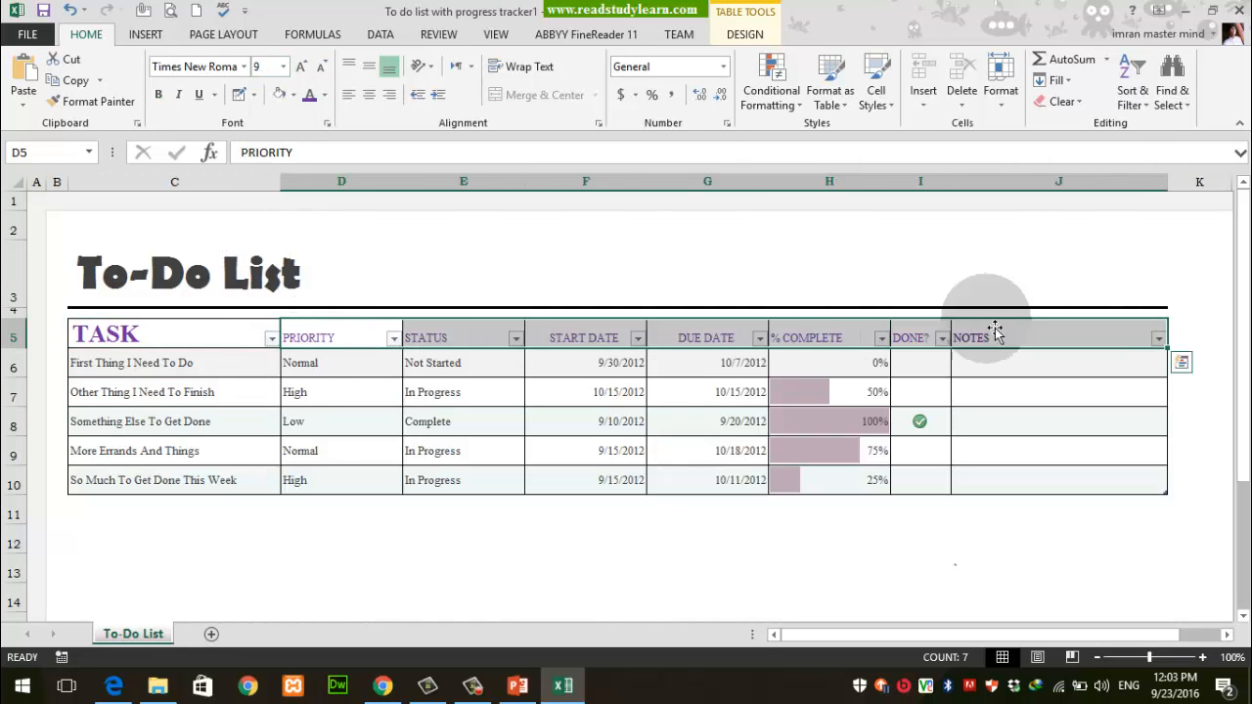
pyautogui.click(260, 68)
pyautogui.write('20')
pyautogui.click(275, 78)
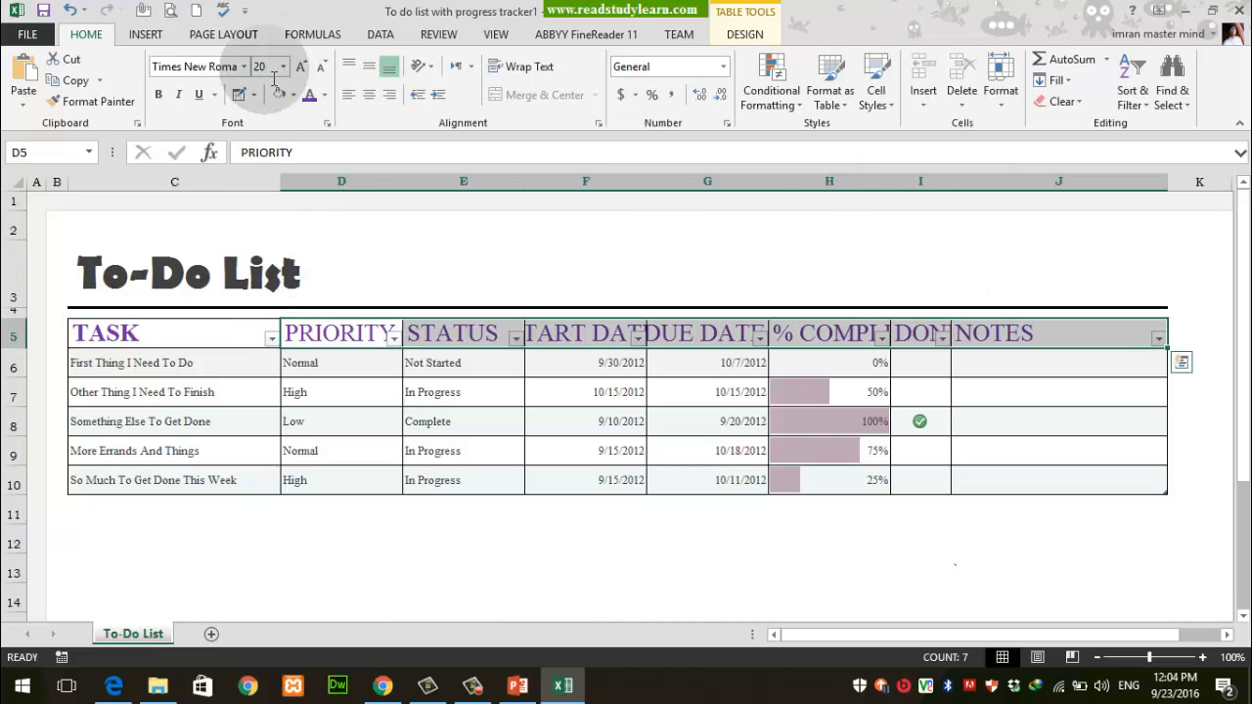
pyautogui.click(274, 76)
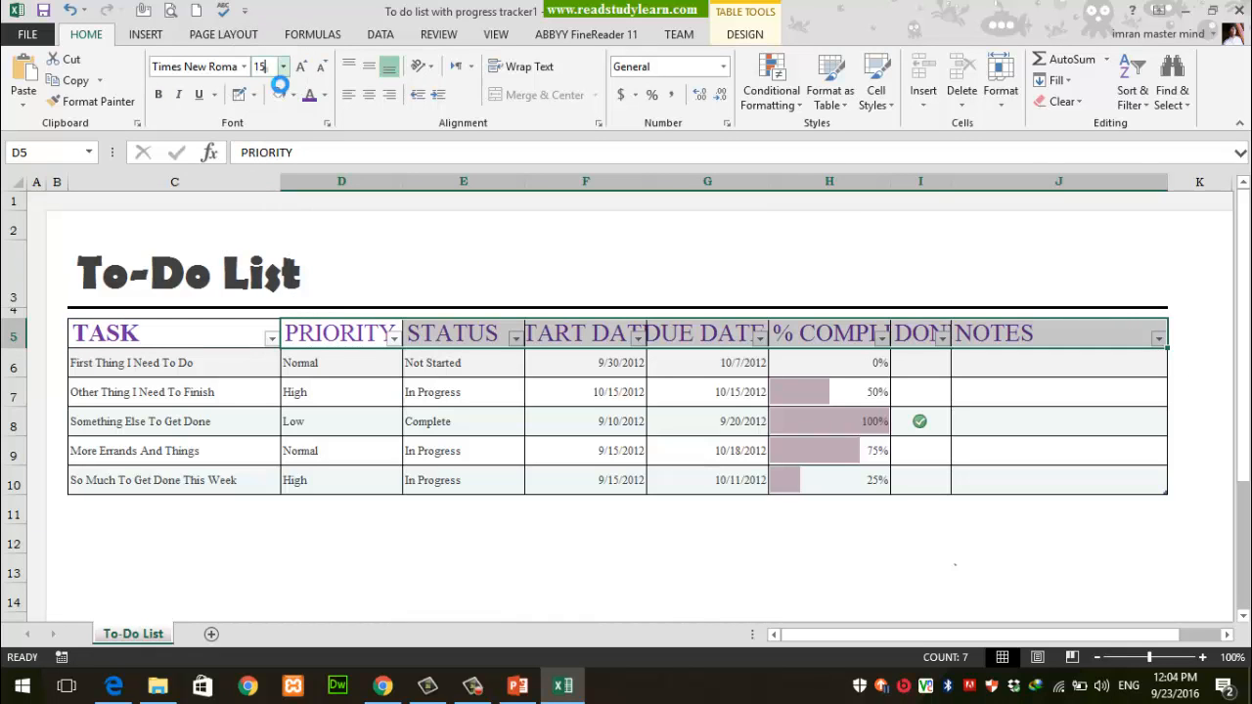
pyautogui.press('Return')
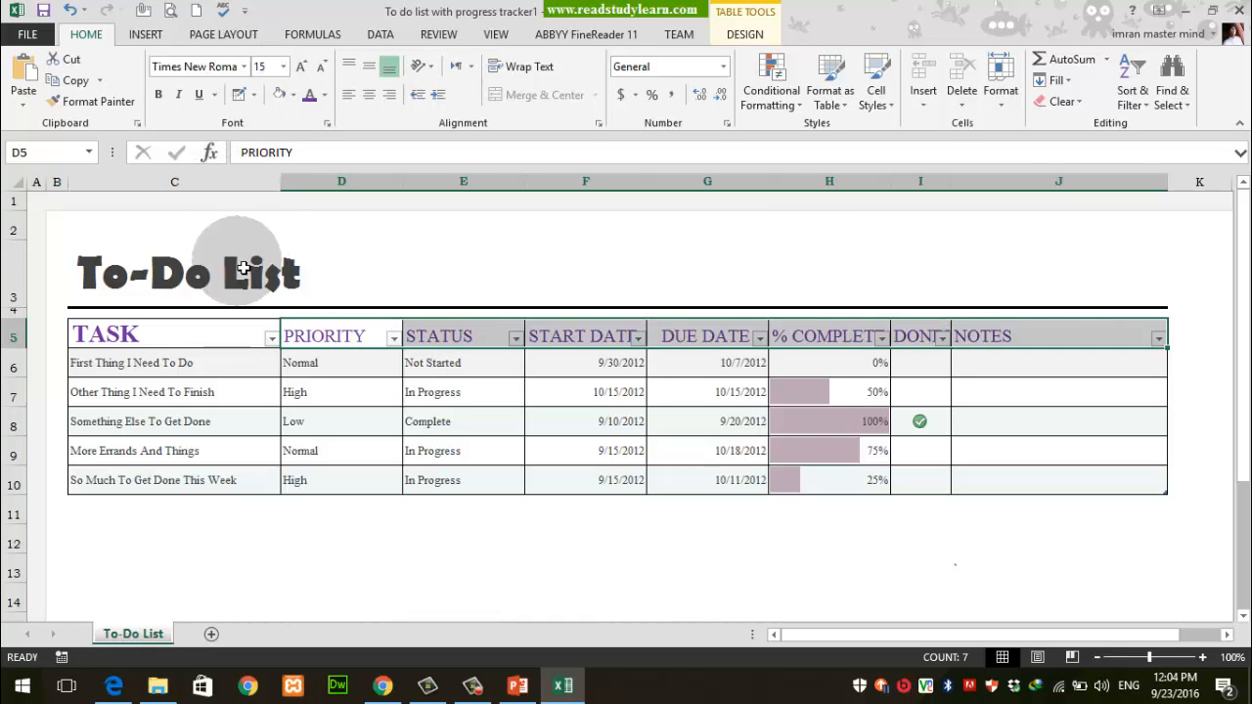
# Step: Change the font colour of the whole header row (C5:J5) to the standard dark blue
pyautogui.click(254, 336)
pyautogui.moveTo(254, 337); pyautogui.dragTo(984, 336)
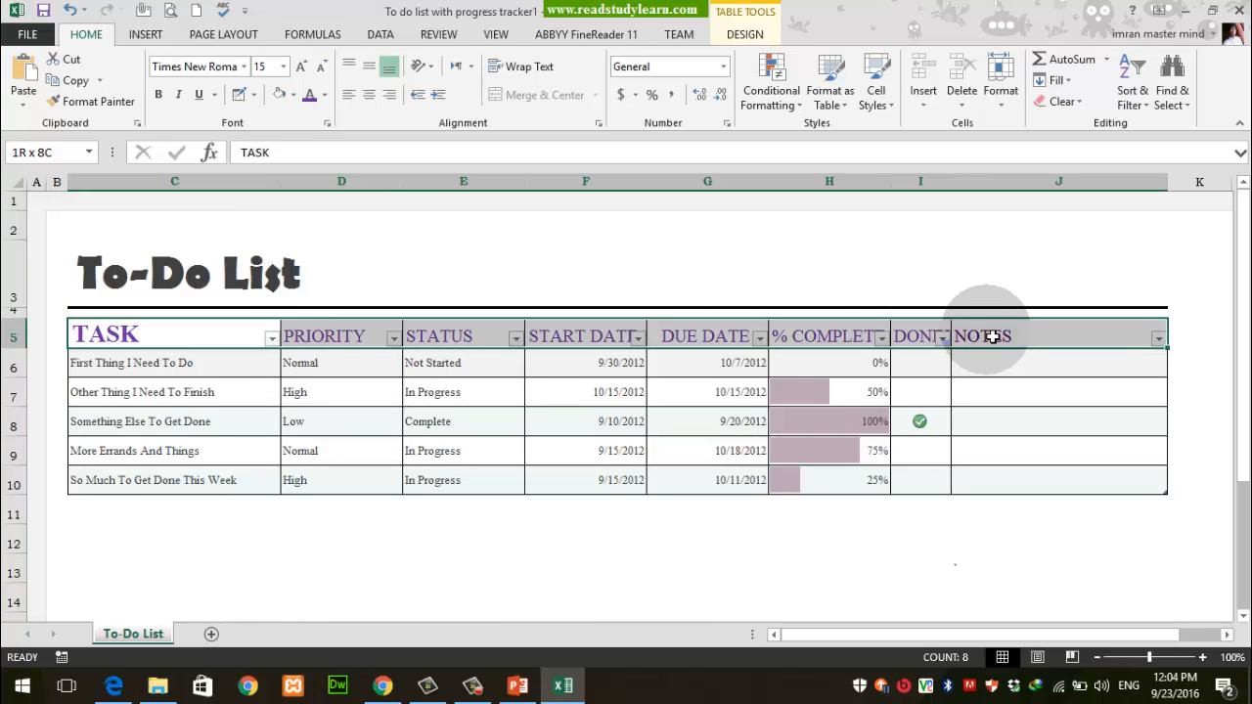
pyautogui.click(324, 95)
pyautogui.click(449, 260)
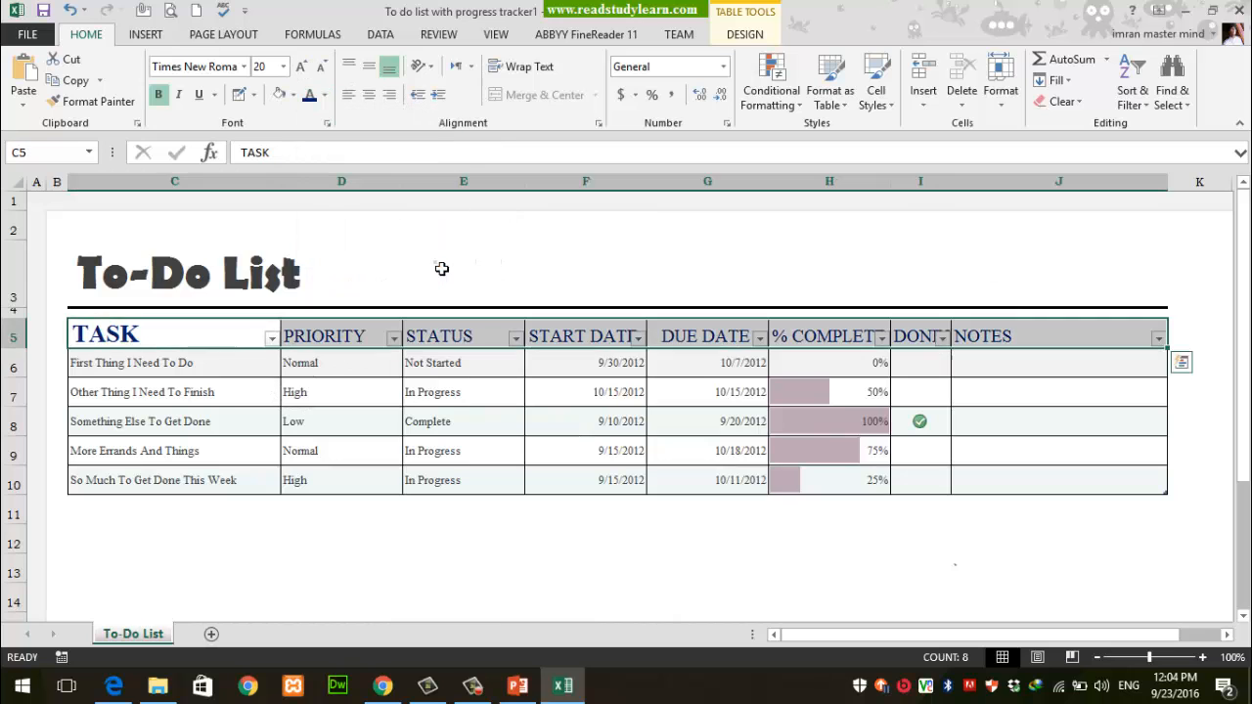
# Step: Recolour the header row text (C5:J5) to the standard red and toggle bold on it
pyautogui.click(324, 95)
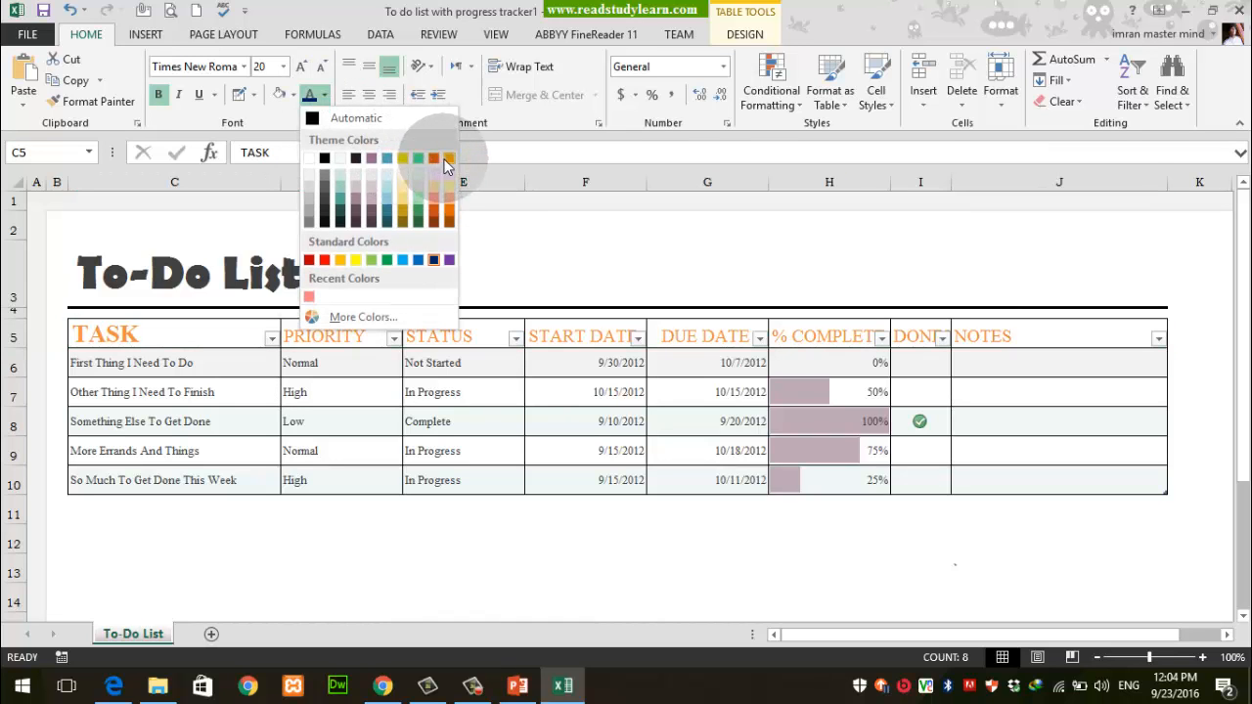
pyautogui.click(324, 261)
pyautogui.click(158, 95)
pyautogui.click(478, 409)
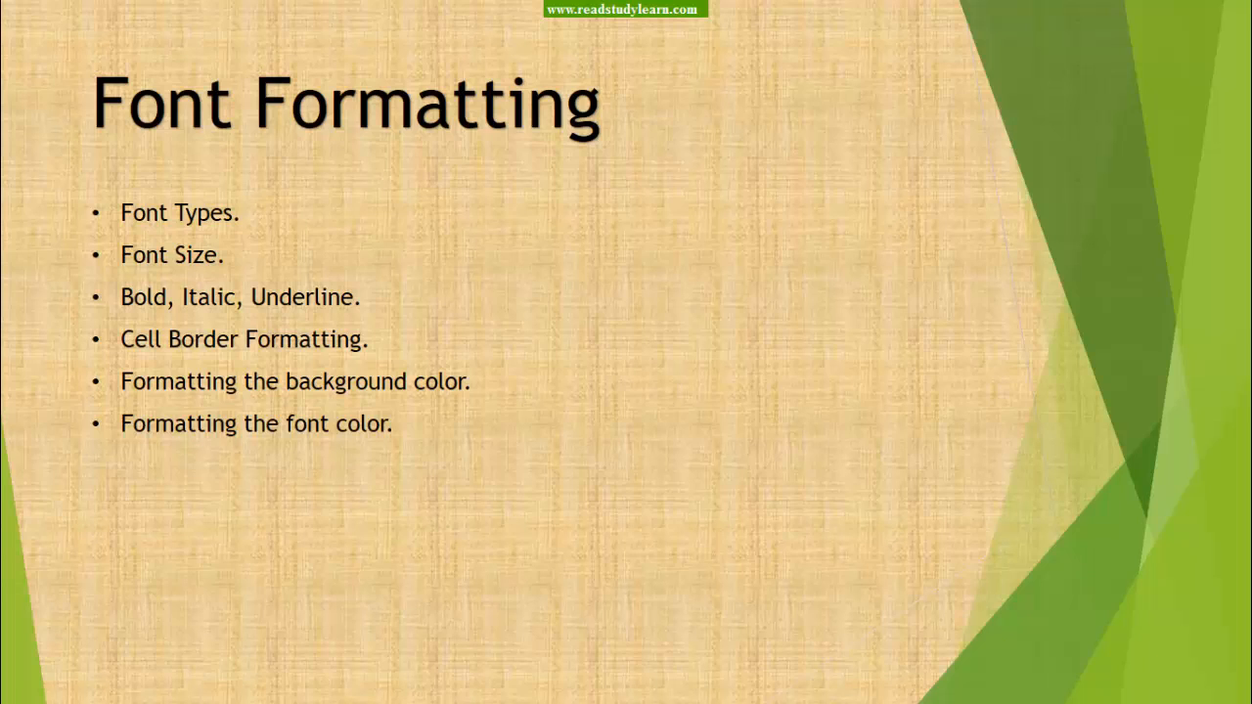
# Step: Switch to the PowerPoint slide show and advance to the Alignment Formatting topic slide
pyautogui.press('Right')
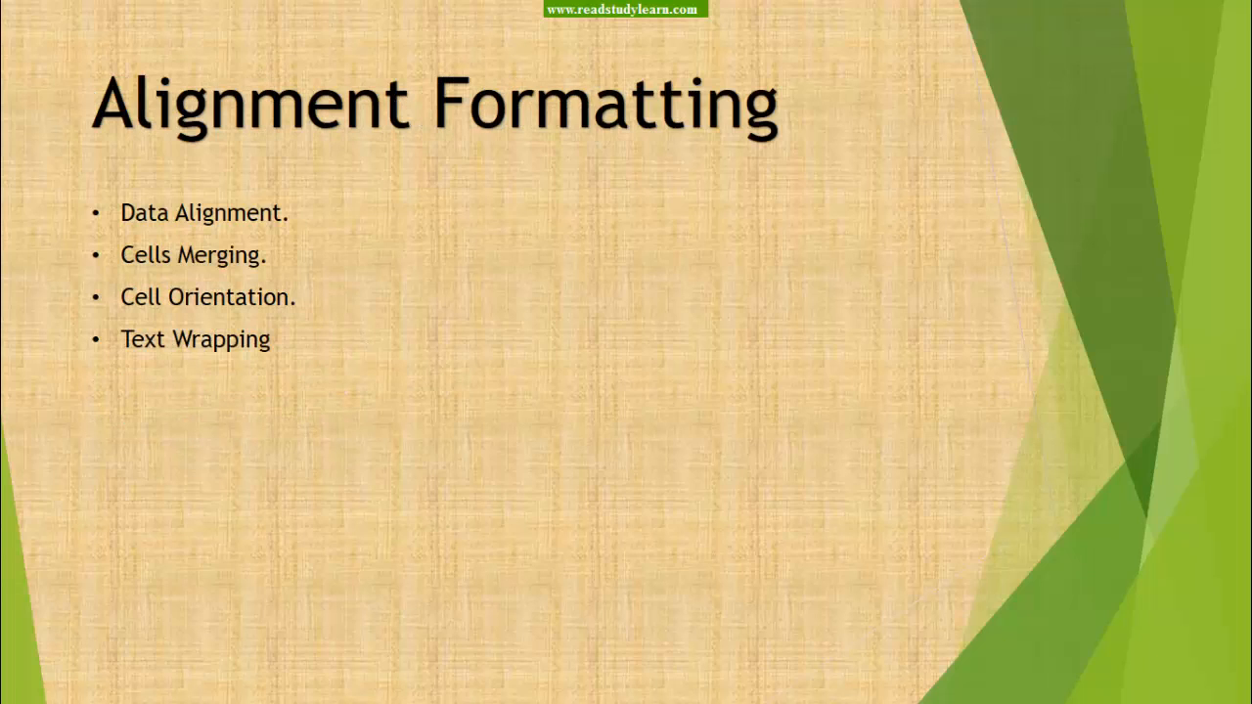